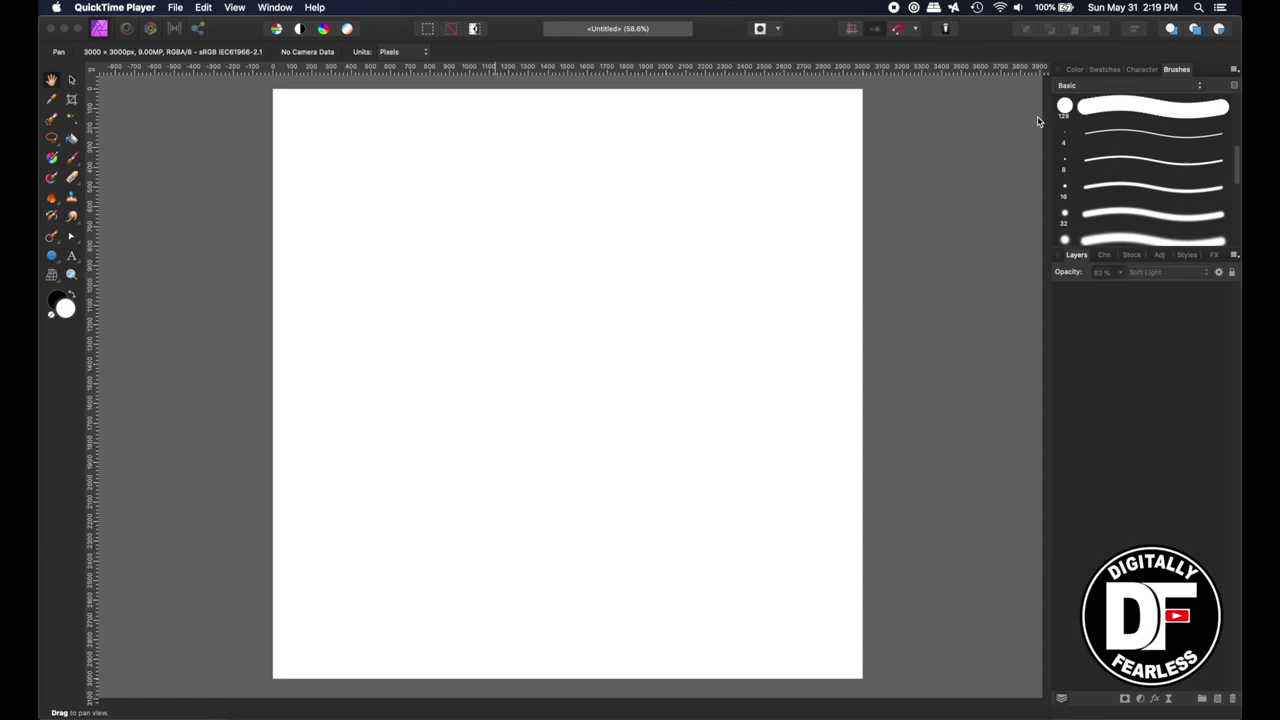
# Load a scattered 320 px Textures-category paint brush and paint a test stroke on the canvas
pyautogui.click(73, 161)
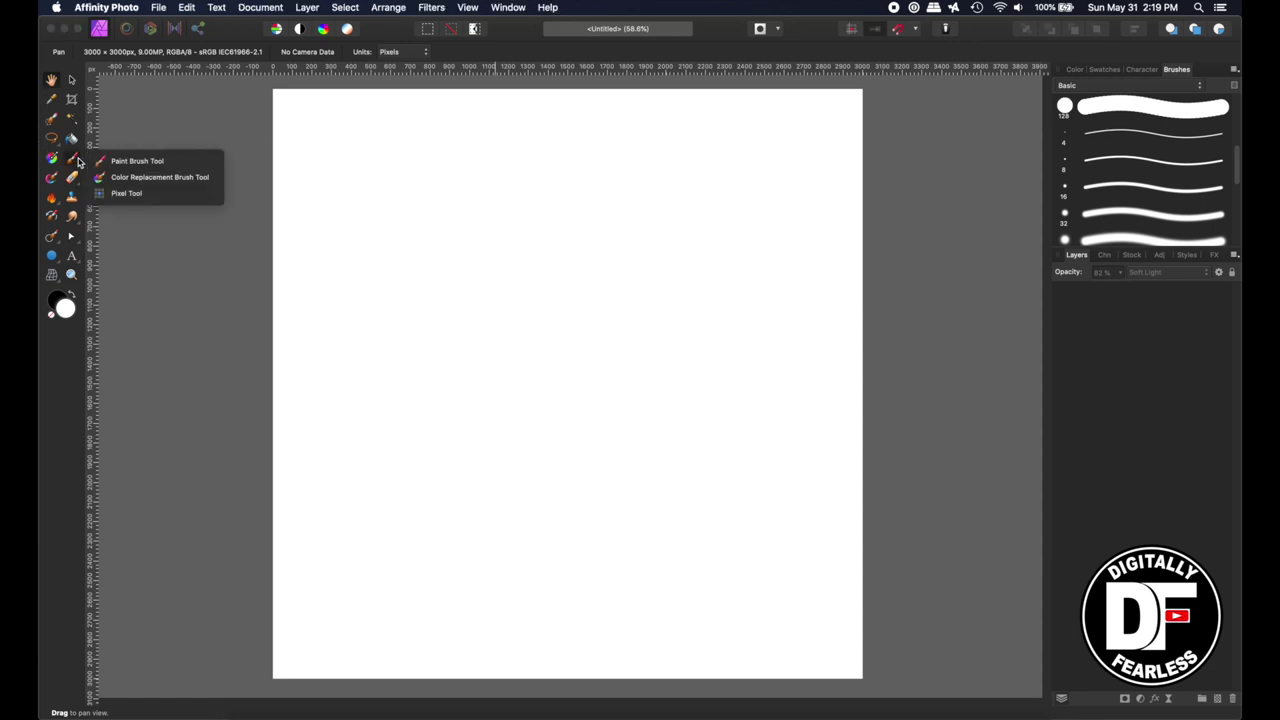
pyautogui.click(137, 161)
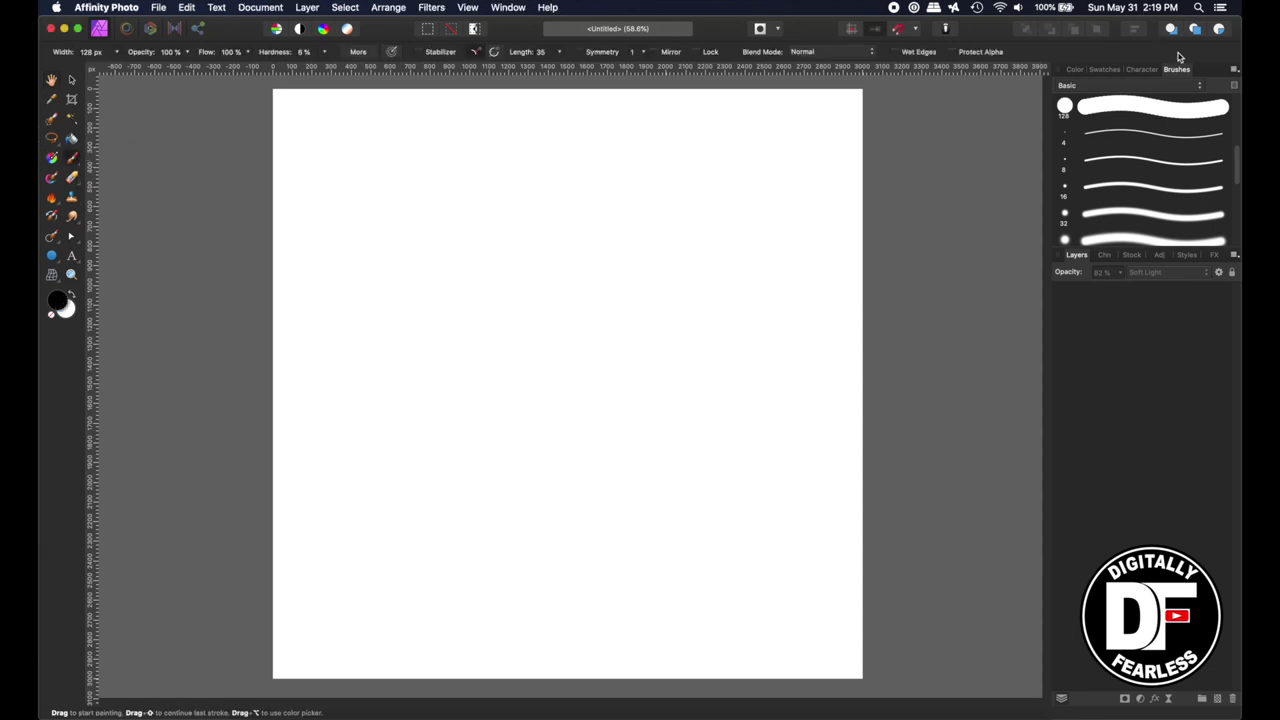
pyautogui.click(1188, 86)
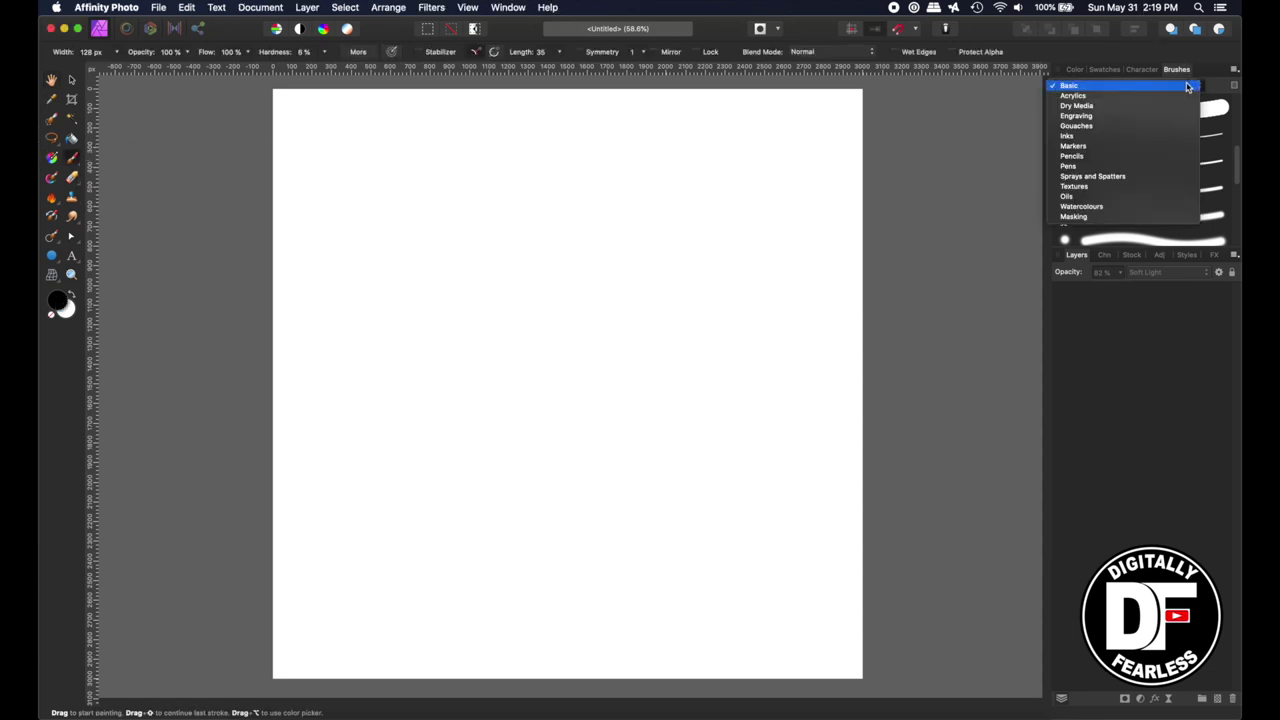
pyautogui.click(1075, 187)
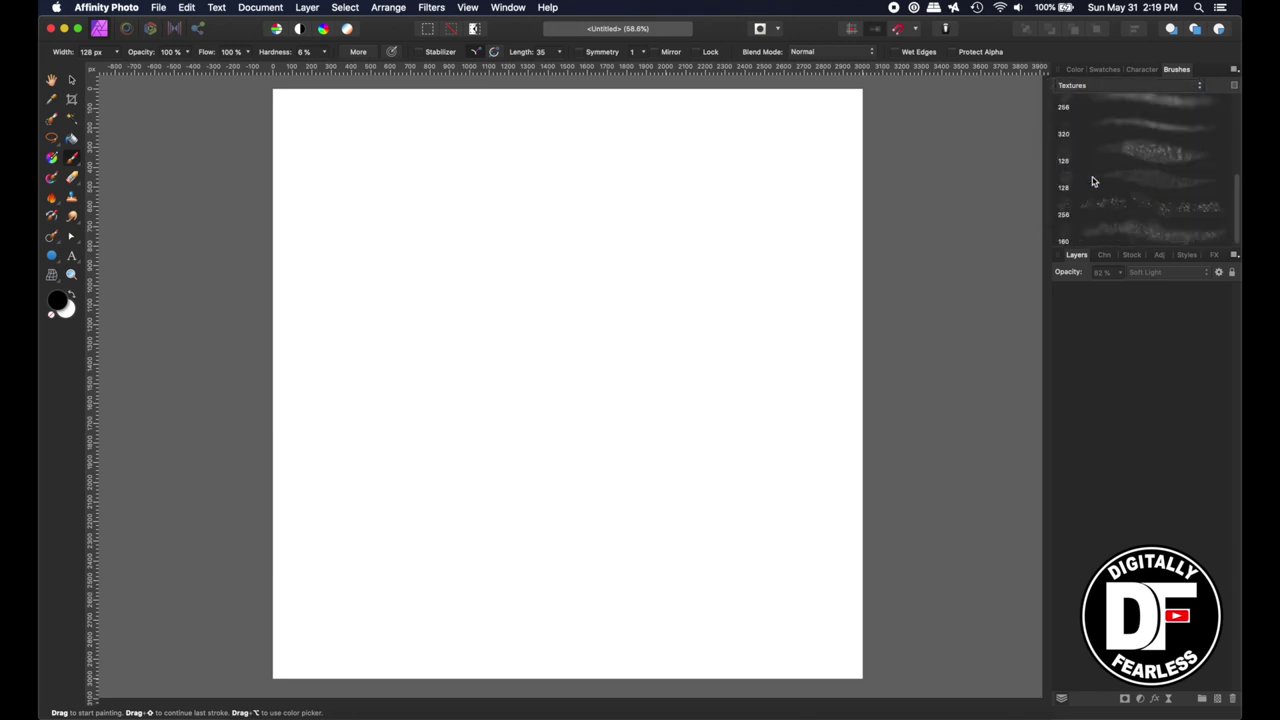
pyautogui.scroll(5, 1131, 208)
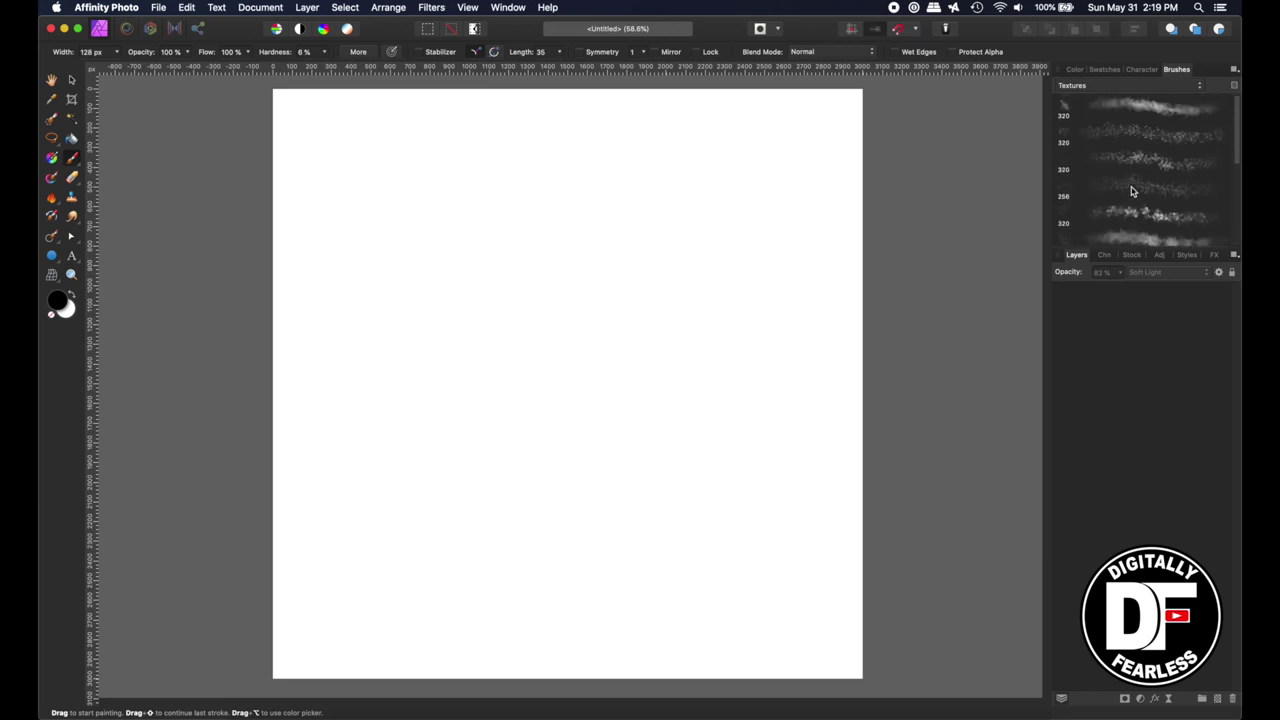
pyautogui.scroll(-5, 1130, 192)
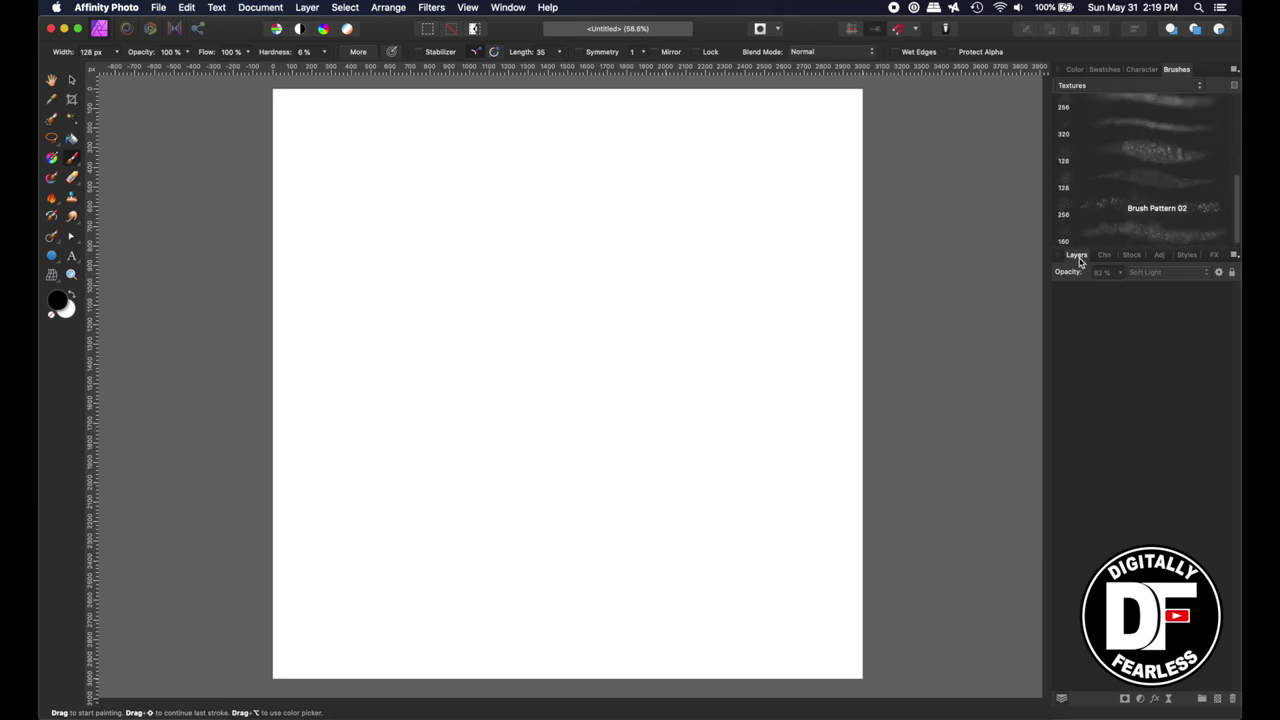
pyautogui.scroll(5, 1147, 177)
pyautogui.click(1121, 215)
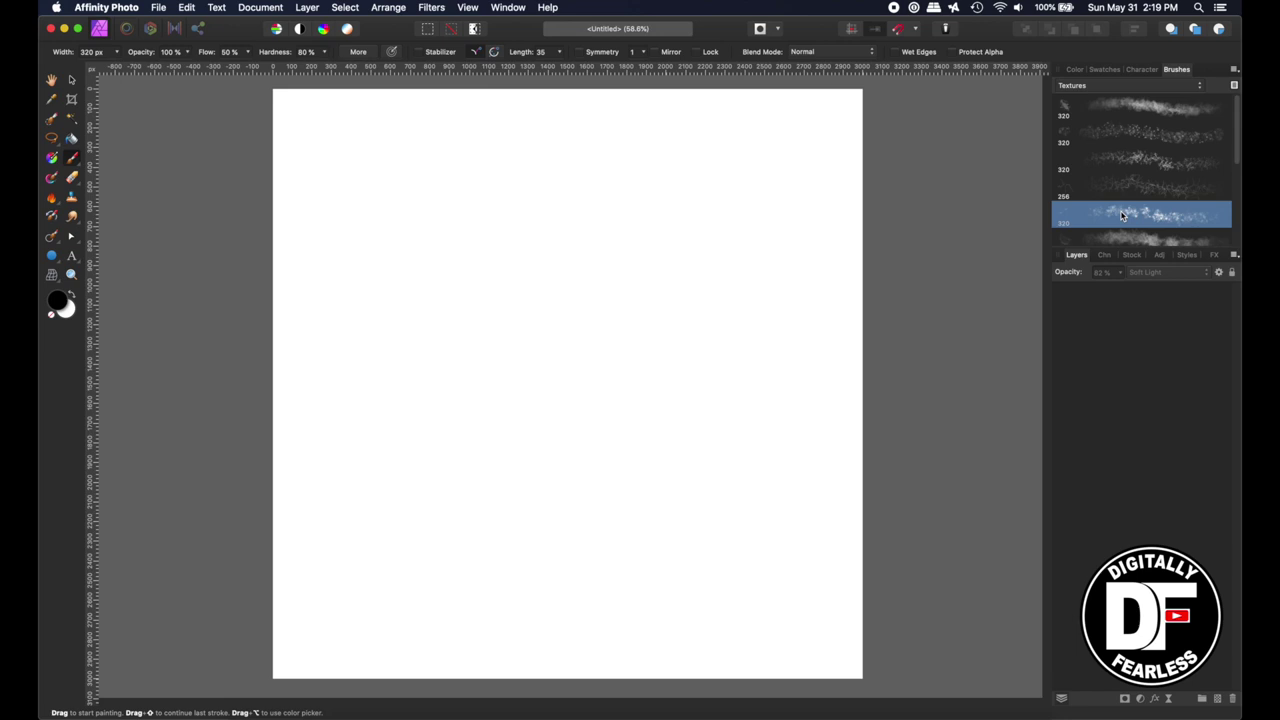
pyautogui.moveTo(497, 188); pyautogui.dragTo(668, 275)
# Switch to a different crackle-like Textures brush, undoing the test strokes
pyautogui.press('super+z')
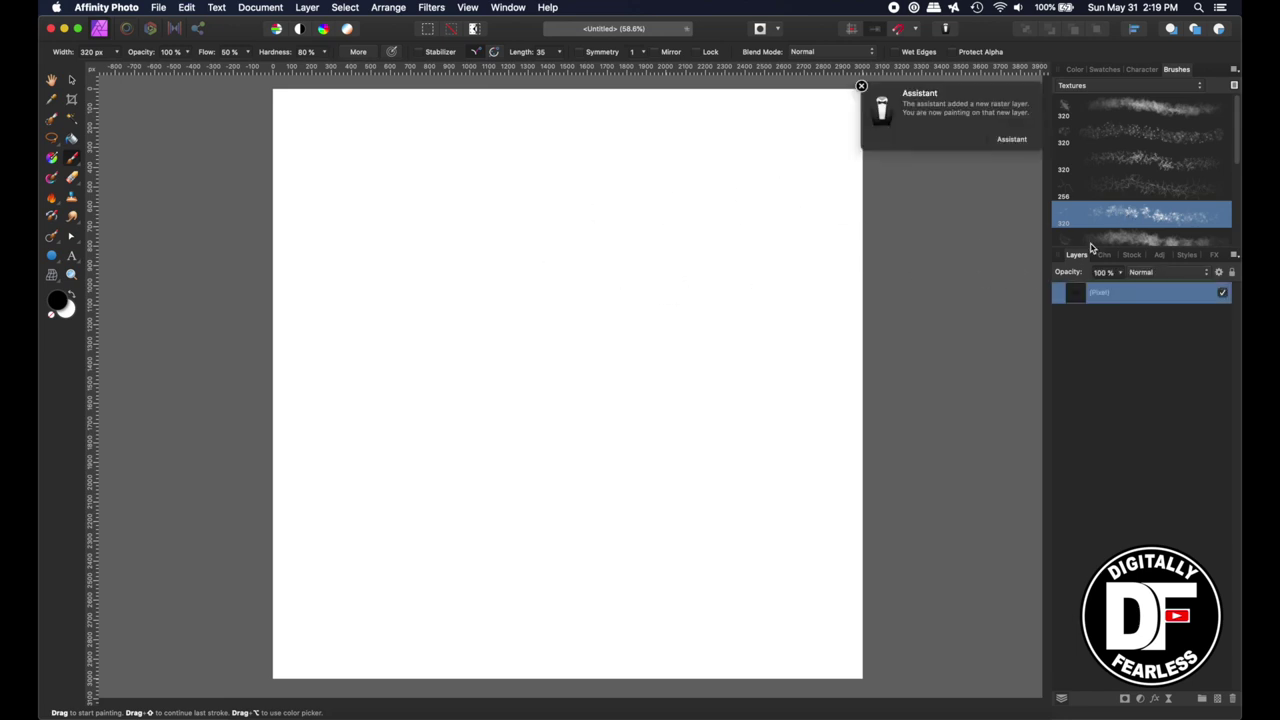
pyautogui.scroll(-2, 1121, 213)
pyautogui.click(1127, 160)
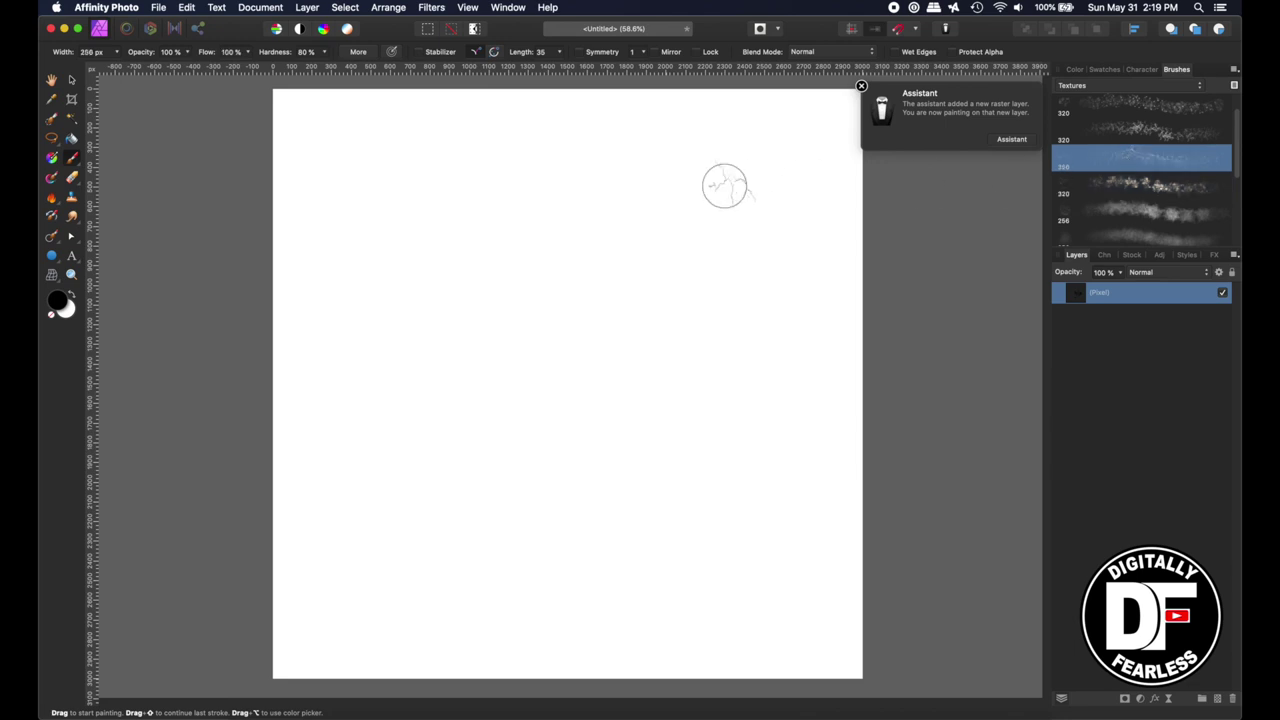
pyautogui.moveTo(631, 194)
pyautogui.mouseDown()
pyautogui.moveTo(600, 251)
pyautogui.moveTo(611, 248)
pyautogui.mouseUp()
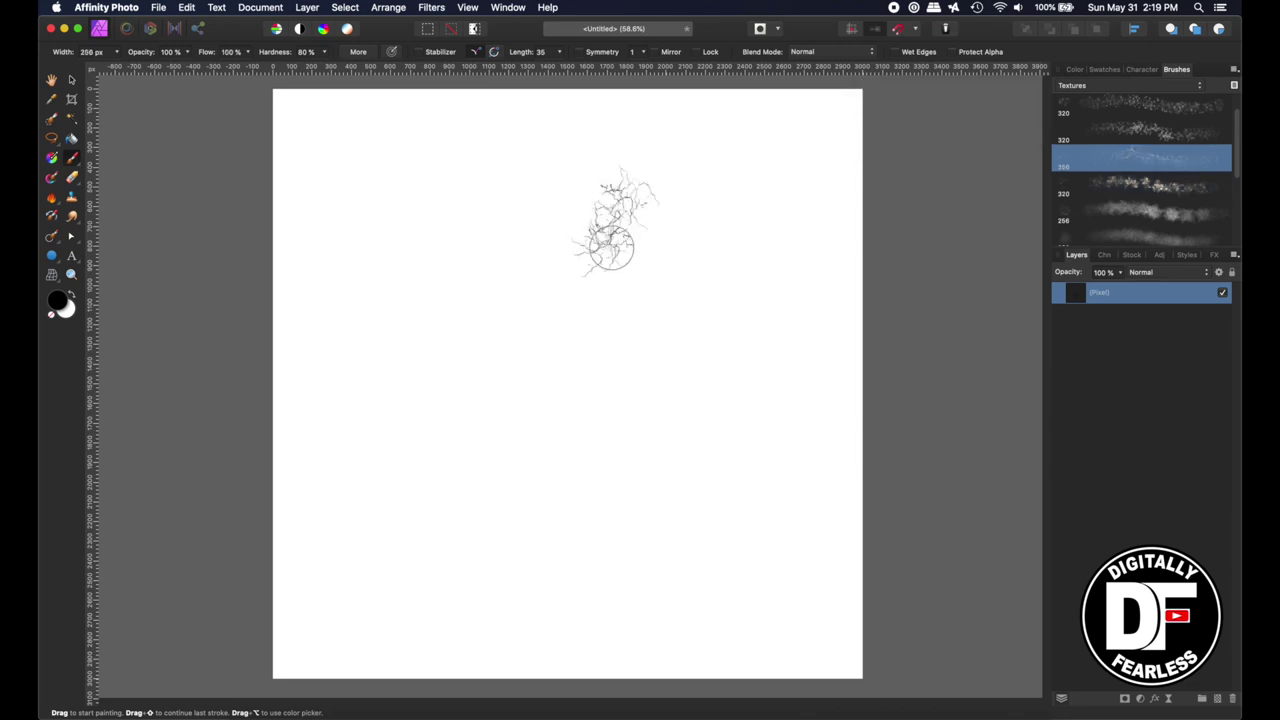
pyautogui.press('super+z')
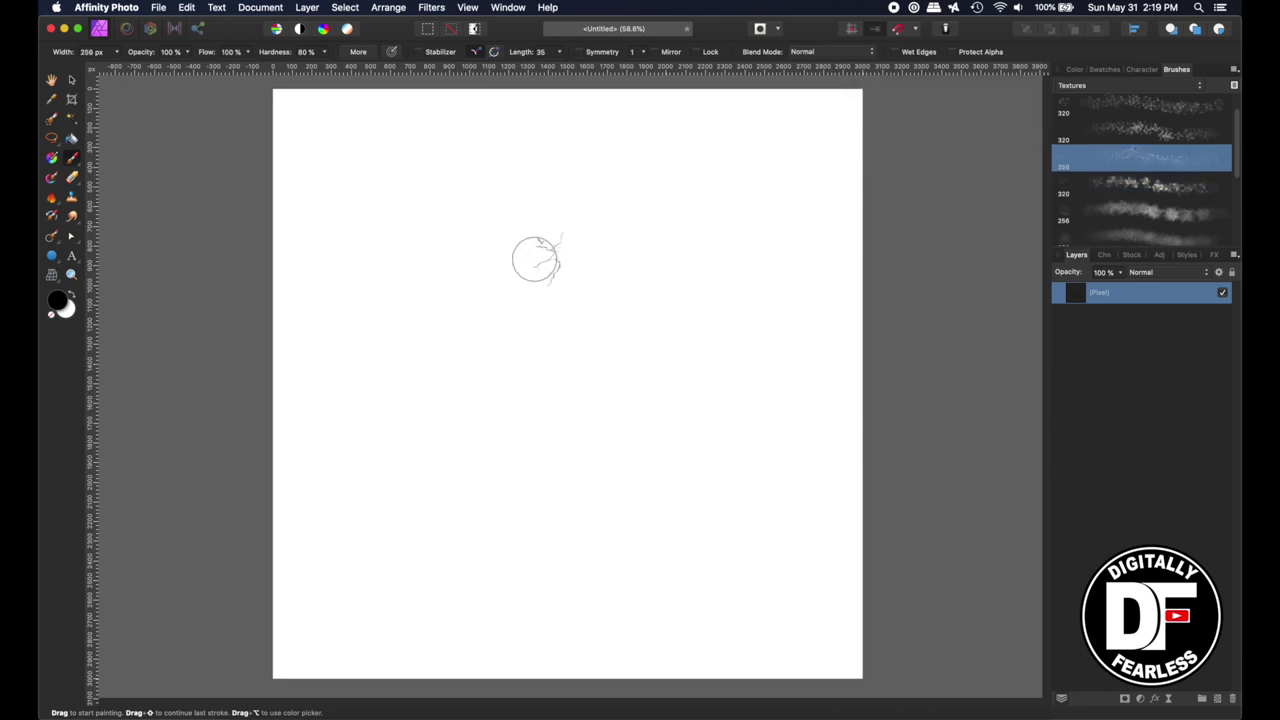
# Enlarge the brush to about 427.8 px and paint a large mass of crackle lines across the canvas
pyautogui.press(']')
pyautogui.press(']')
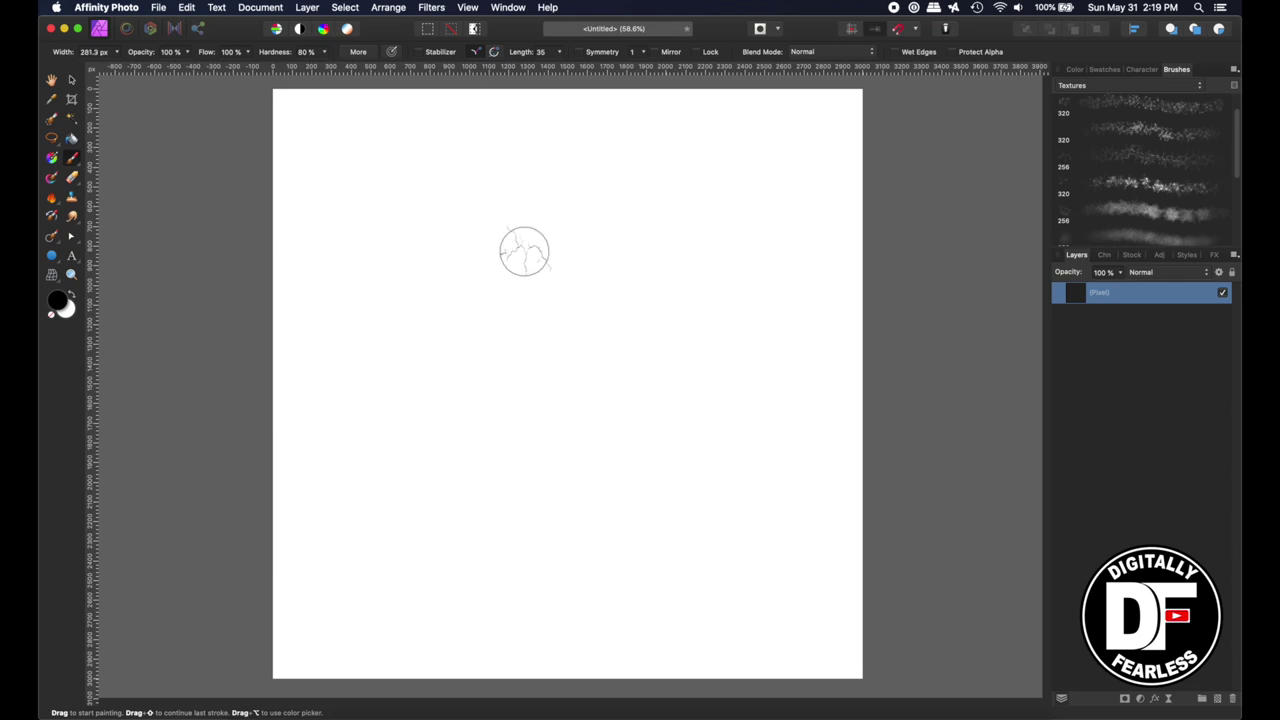
pyautogui.press(']')
pyautogui.press(']')
pyautogui.press(']')
pyautogui.press(']')
pyautogui.moveTo(451, 220)
pyautogui.mouseDown()
pyautogui.moveTo(494, 284)
pyautogui.moveTo(521, 296)
pyautogui.moveTo(575, 283)
pyautogui.moveTo(606, 248)
pyautogui.moveTo(581, 205)
pyautogui.moveTo(536, 206)
pyautogui.moveTo(535, 240)
pyautogui.moveTo(623, 258)
pyautogui.moveTo(655, 324)
pyautogui.moveTo(604, 386)
pyautogui.moveTo(529, 373)
pyautogui.moveTo(469, 346)
pyautogui.moveTo(443, 277)
pyautogui.moveTo(424, 342)
pyautogui.moveTo(449, 436)
pyautogui.moveTo(560, 350)
pyautogui.moveTo(600, 417)
pyautogui.moveTo(658, 436)
pyautogui.moveTo(712, 370)
pyautogui.moveTo(719, 243)
pyautogui.moveTo(645, 168)
pyautogui.moveTo(520, 151)
pyautogui.moveTo(444, 185)
pyautogui.moveTo(347, 305)
pyautogui.moveTo(413, 454)
pyautogui.moveTo(521, 467)
pyautogui.moveTo(568, 448)
pyautogui.moveTo(690, 455)
pyautogui.mouseUp()
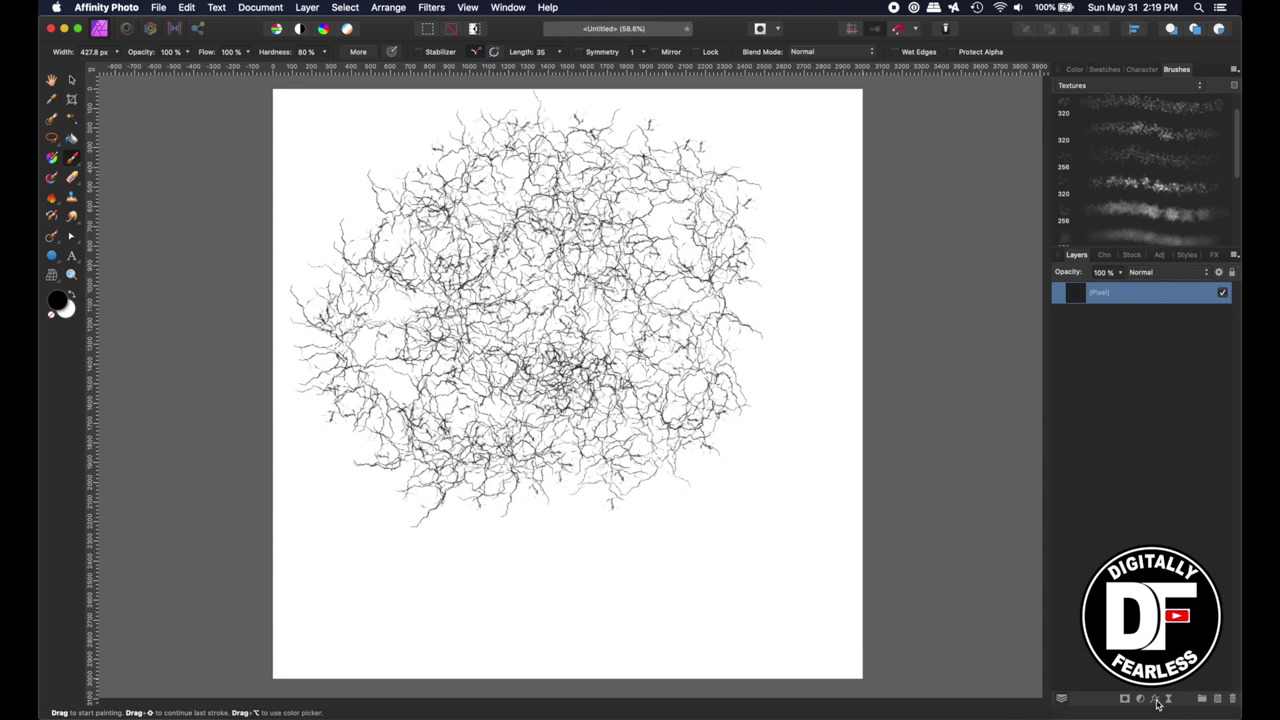
# Give the crackle layer a 3D effect and an Emboss-type Bevel/Emboss at 13.4 px radius
pyautogui.click(1155, 699)
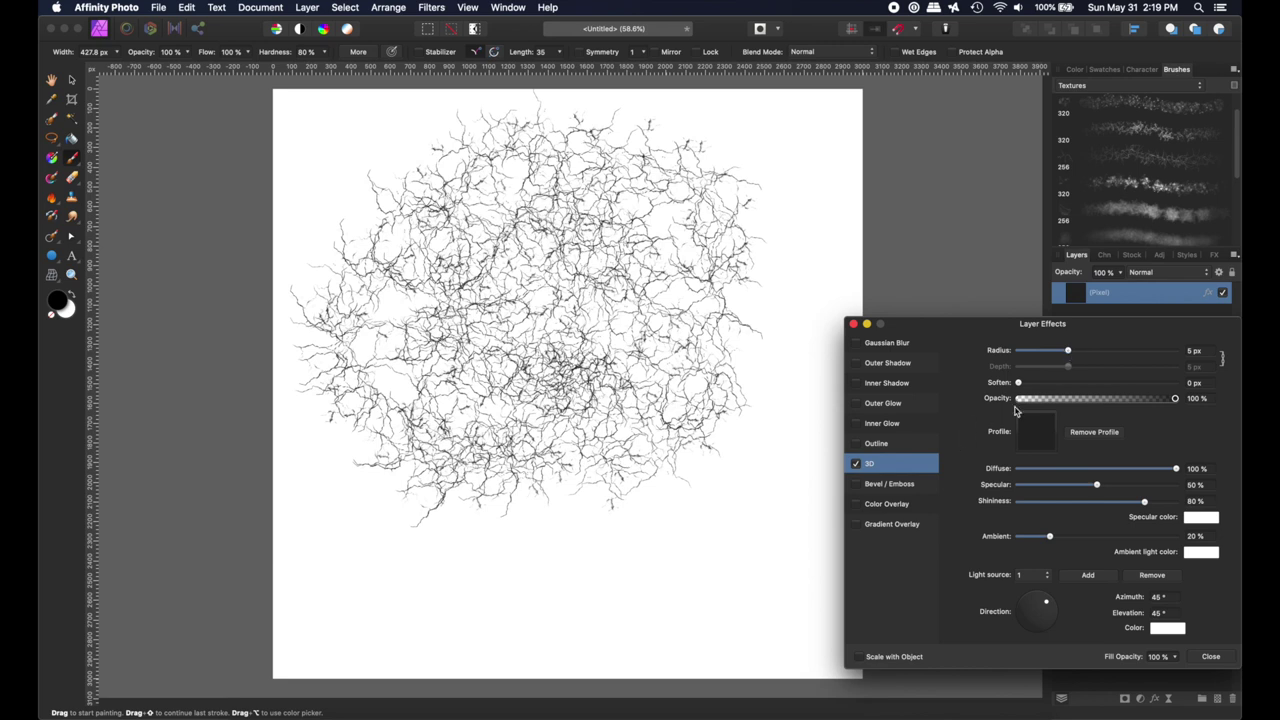
pyautogui.moveTo(1068, 352); pyautogui.dragTo(1107, 352)
pyautogui.click(856, 484)
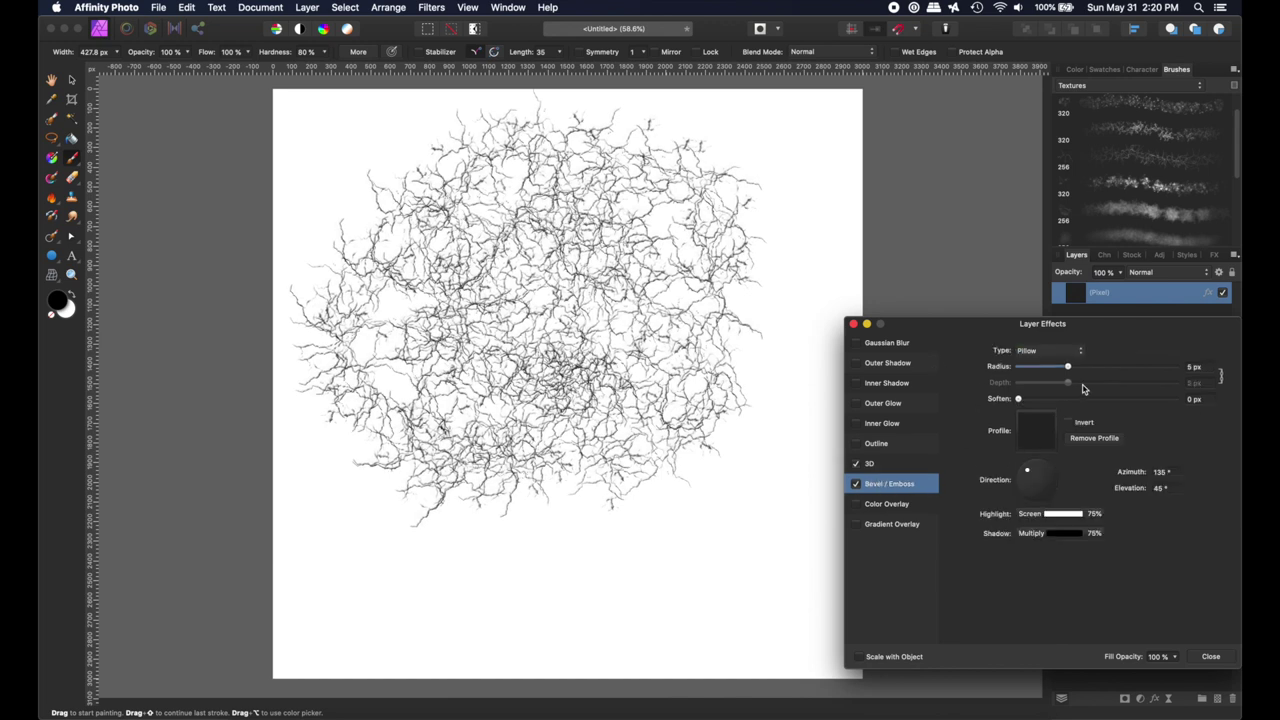
pyautogui.moveTo(1067, 370)
pyautogui.mouseDown()
pyautogui.moveTo(1114, 372)
pyautogui.moveTo(1092, 369)
pyautogui.mouseUp()
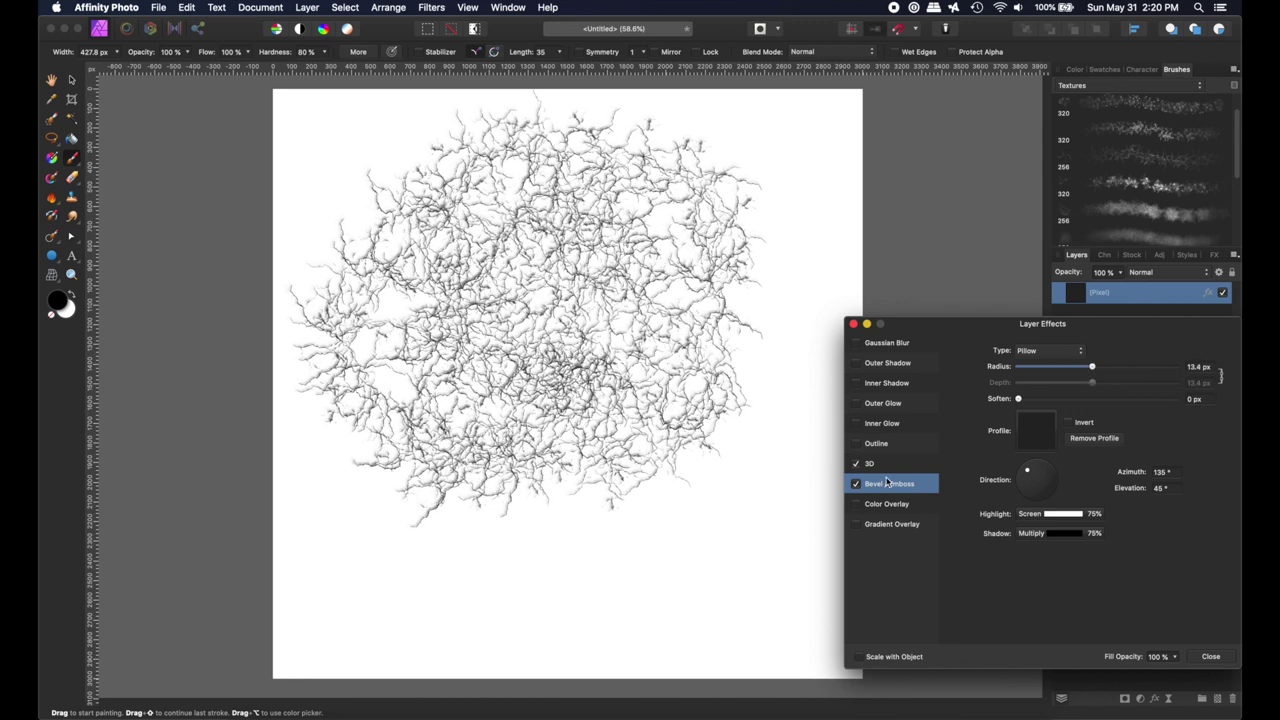
pyautogui.click(1051, 353)
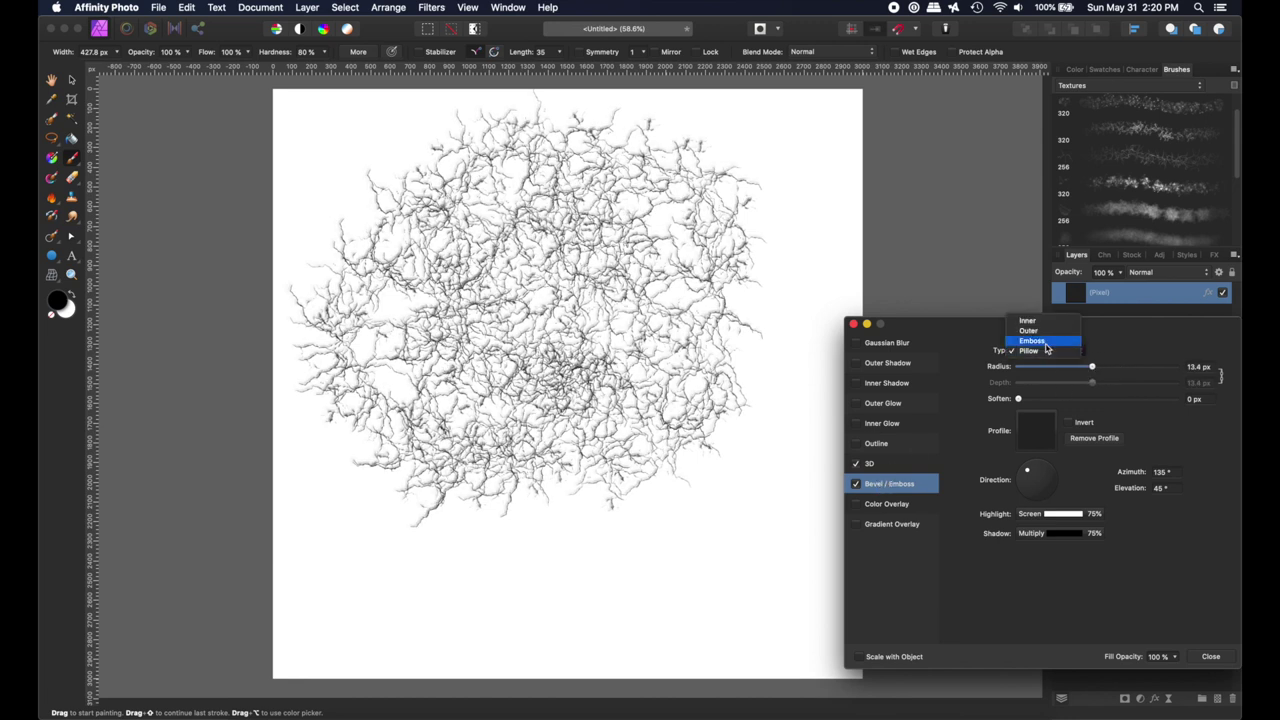
pyautogui.click(1047, 345)
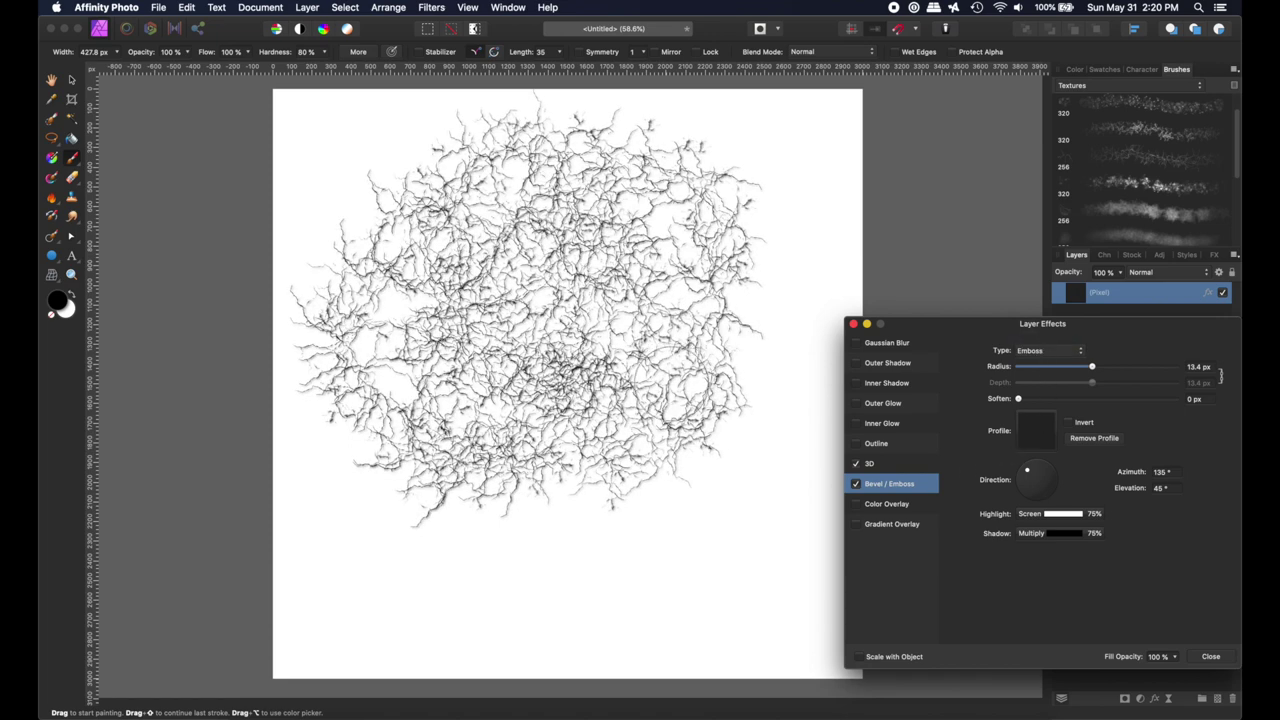
pyautogui.click(853, 323)
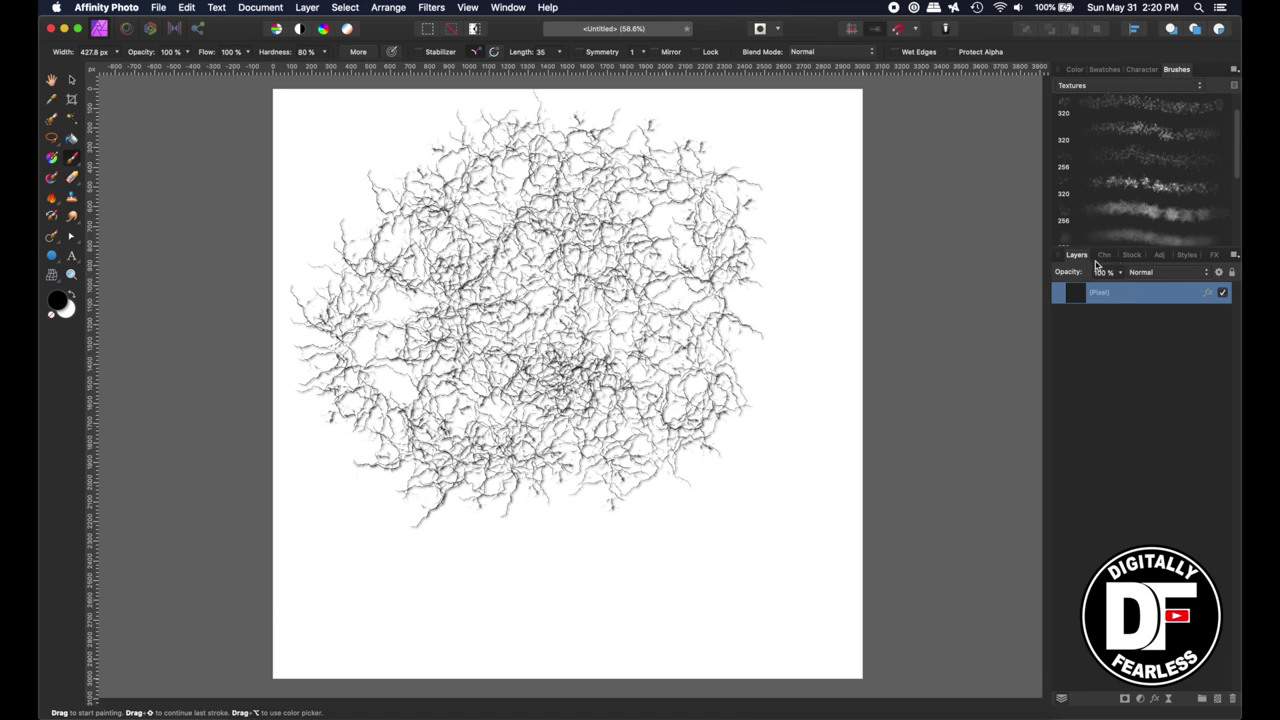
# Place a close-up 'face' portrait from the Unsplash Stock panel onto the canvas
pyautogui.click(1132, 255)
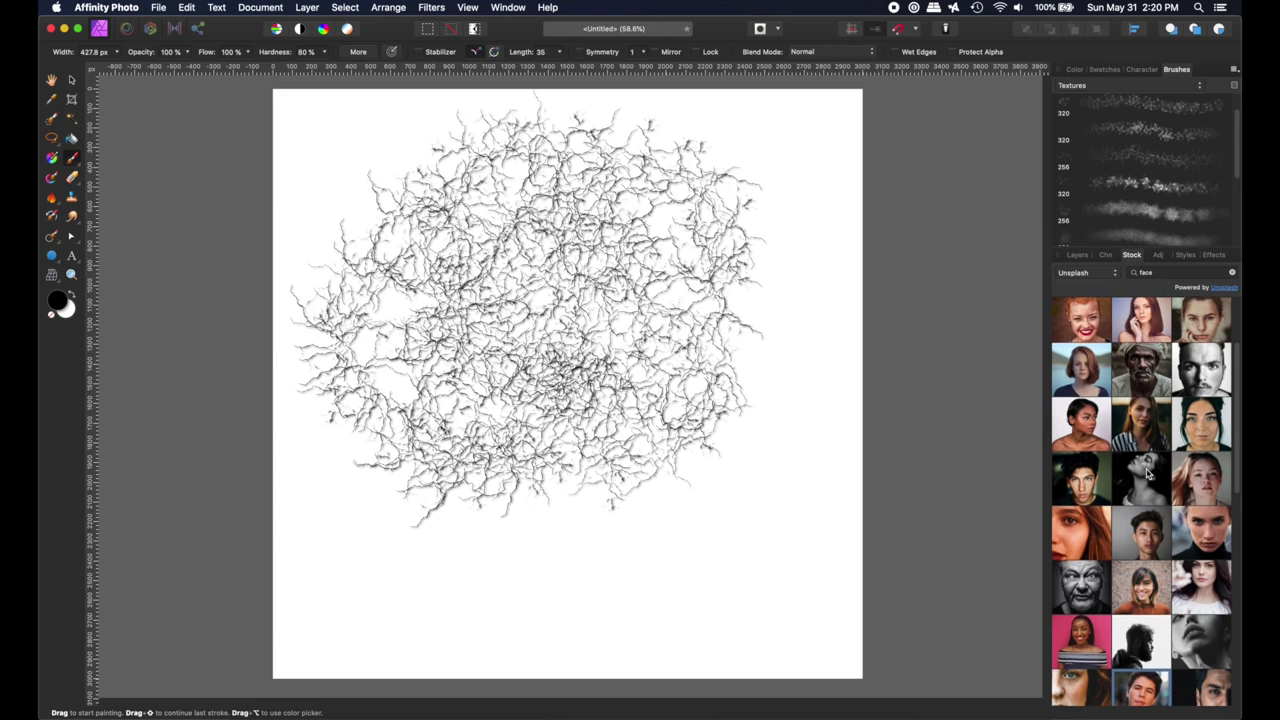
pyautogui.scroll(-3, 1153, 478)
pyautogui.moveTo(1150, 543); pyautogui.dragTo(575, 380)
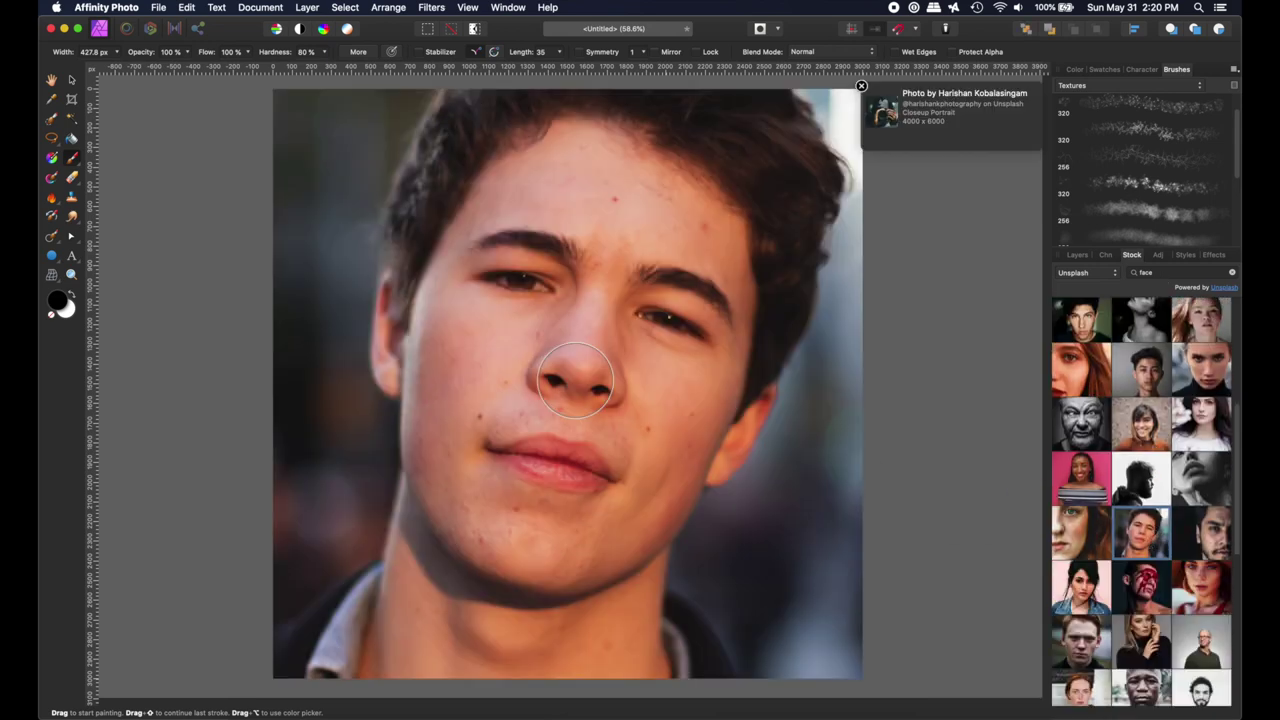
pyautogui.click(1077, 255)
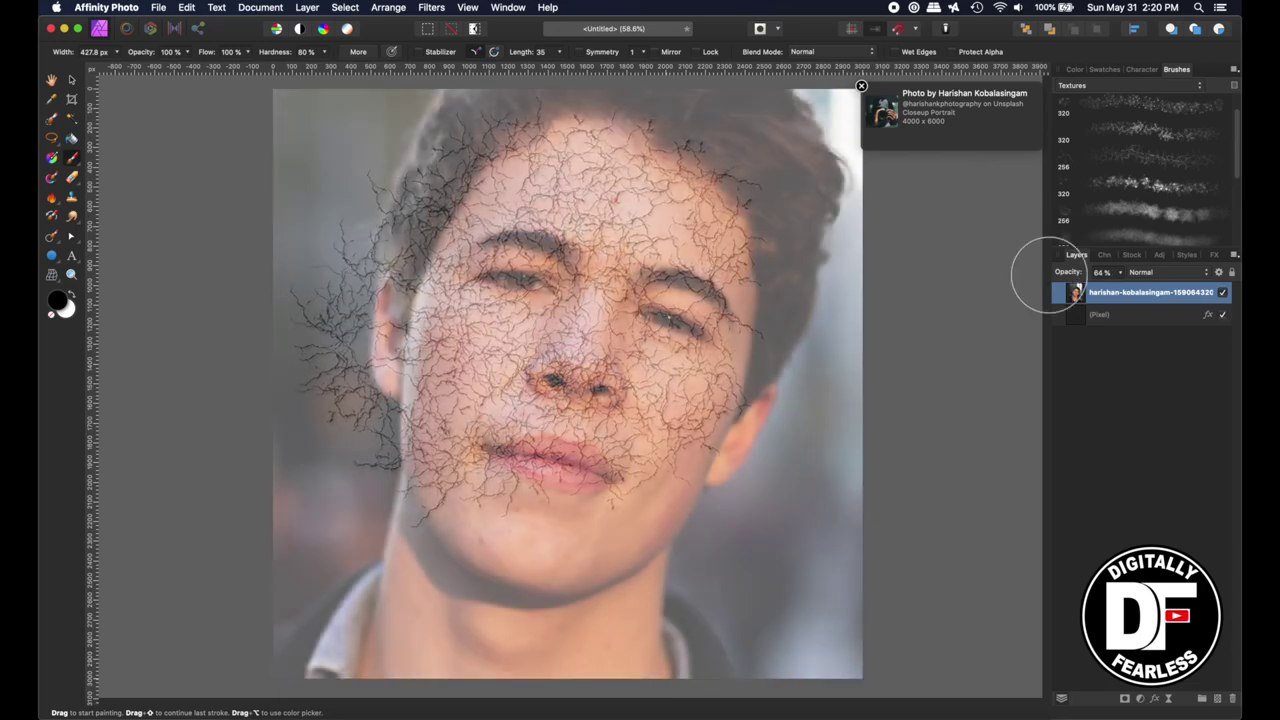
# Scale the portrait to fit the canvas, set it to full opacity and move it below the crackle layer
pyautogui.press('v')
pyautogui.moveTo(943, 609); pyautogui.dragTo(828, 433)
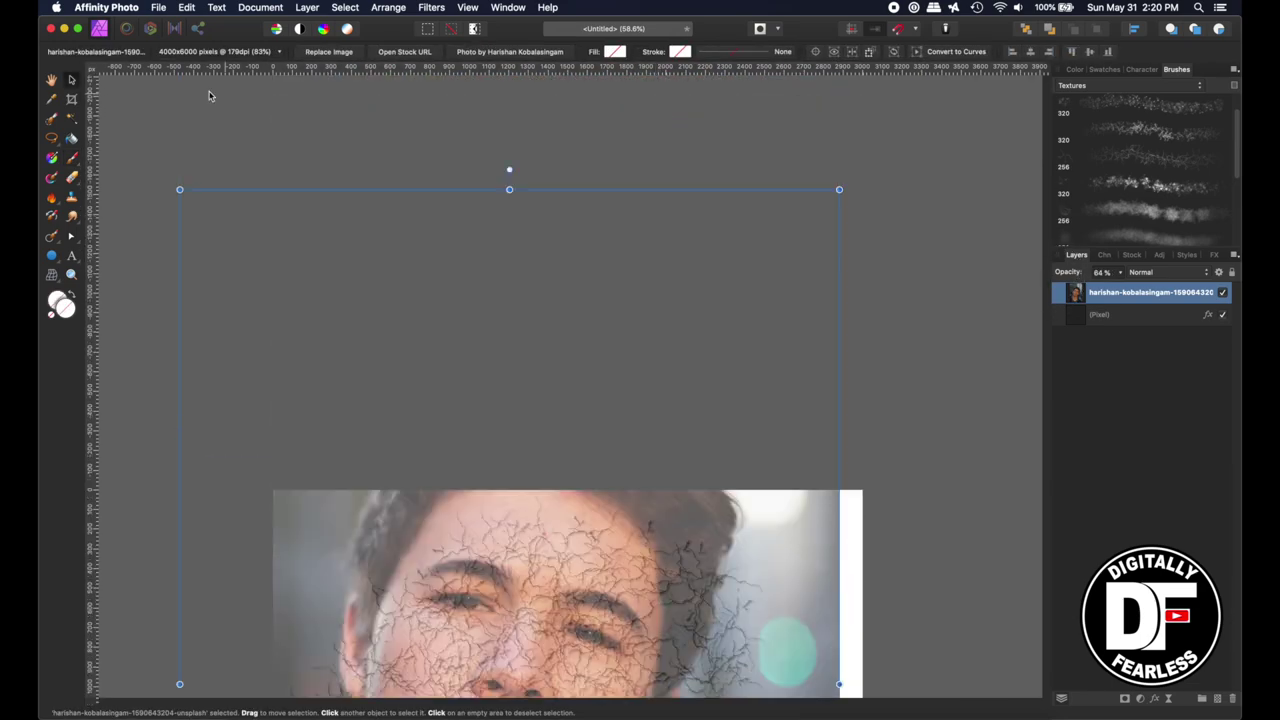
pyautogui.click(53, 79)
pyautogui.press('super+1')
pyautogui.press('super+minus')
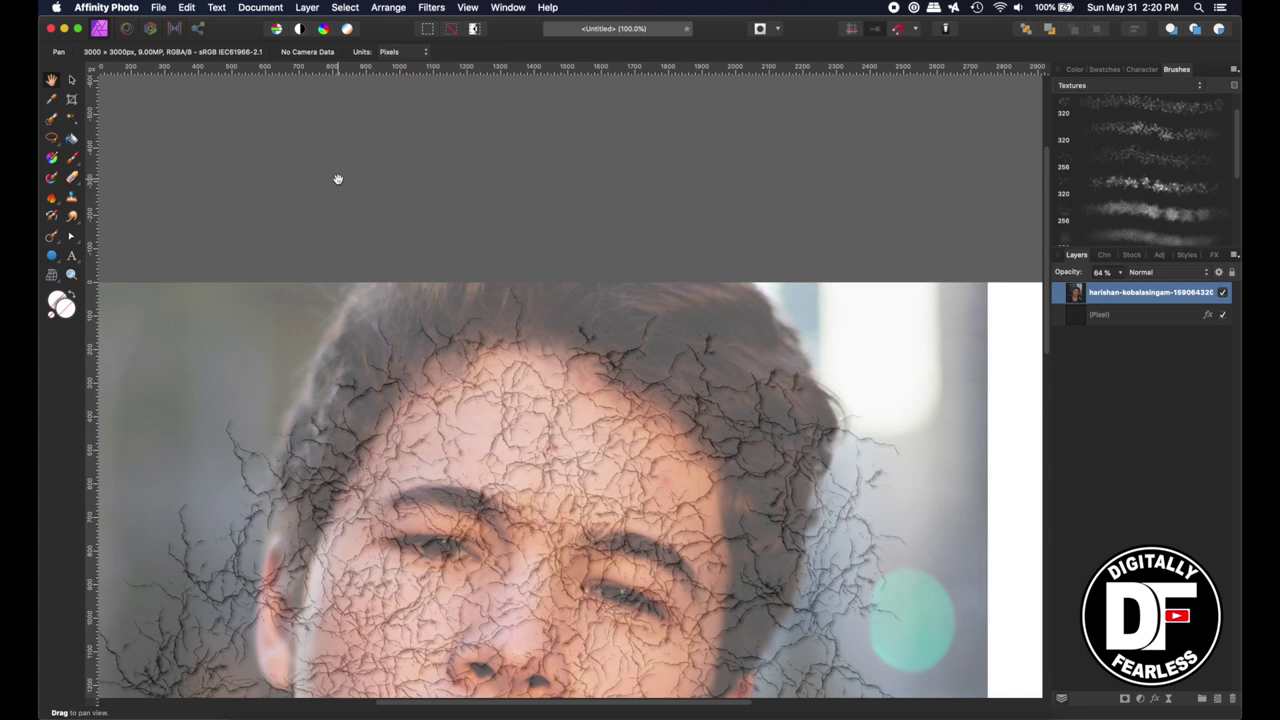
pyautogui.press('v')
pyautogui.click(333, 461)
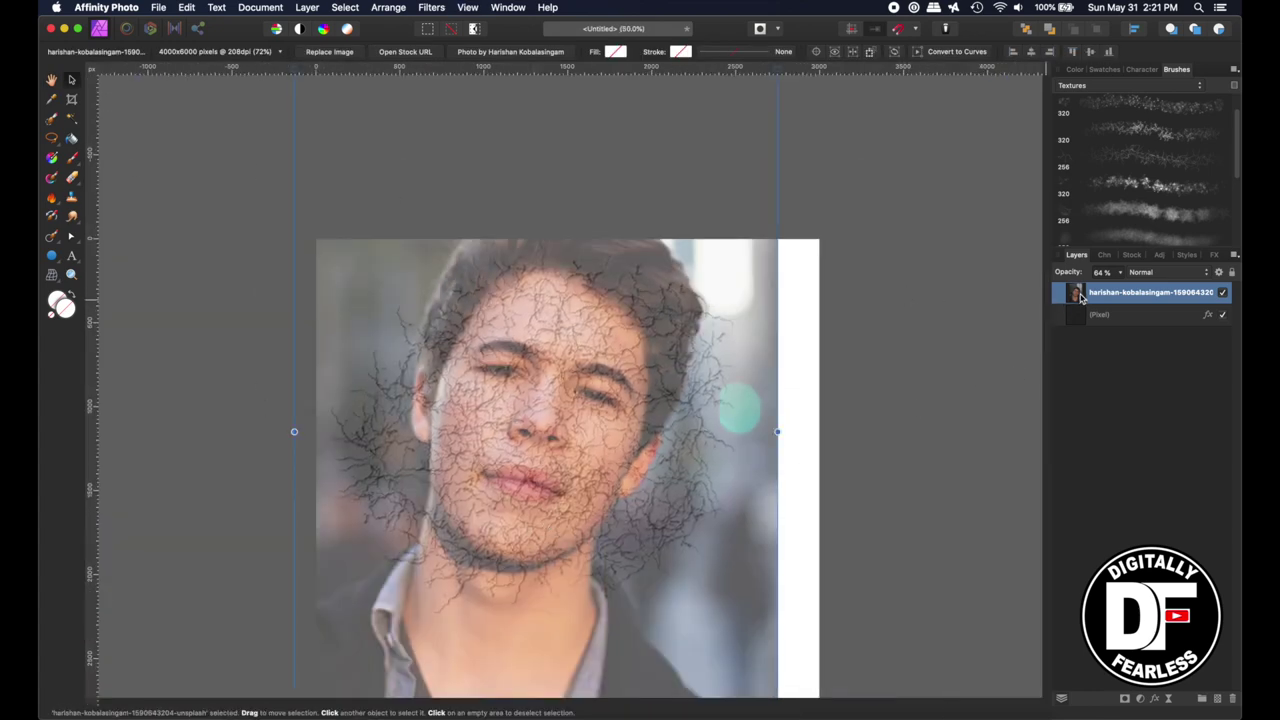
pyautogui.press('super+z')
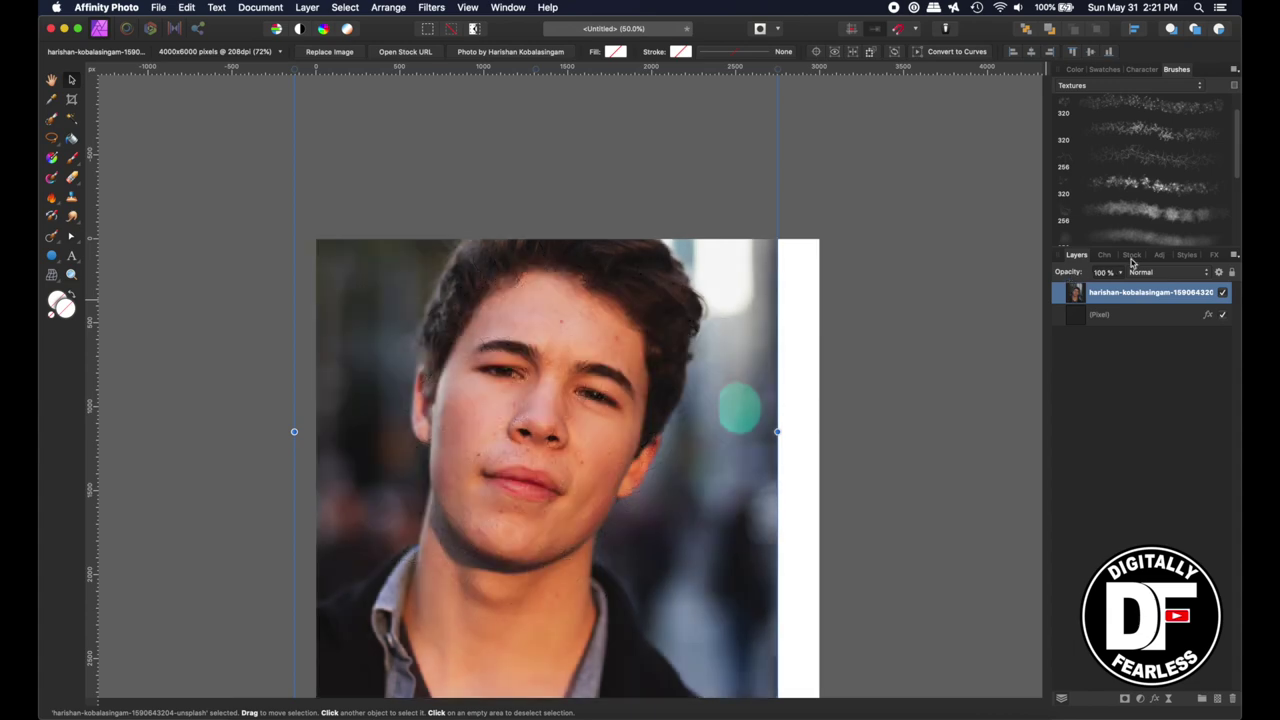
pyautogui.press('super+bracketleft')
# Add a mask to the crackle pixel layer and select it
pyautogui.click(1076, 292)
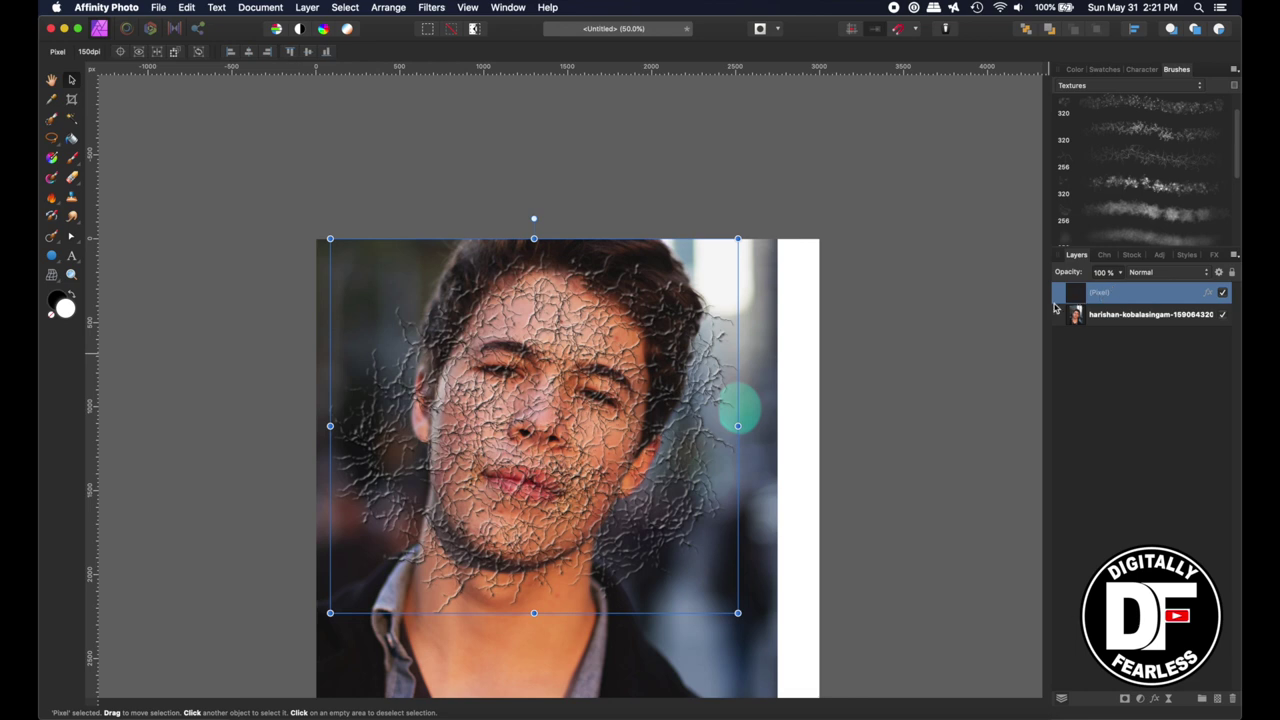
pyautogui.click(1125, 699)
pyautogui.click(1093, 314)
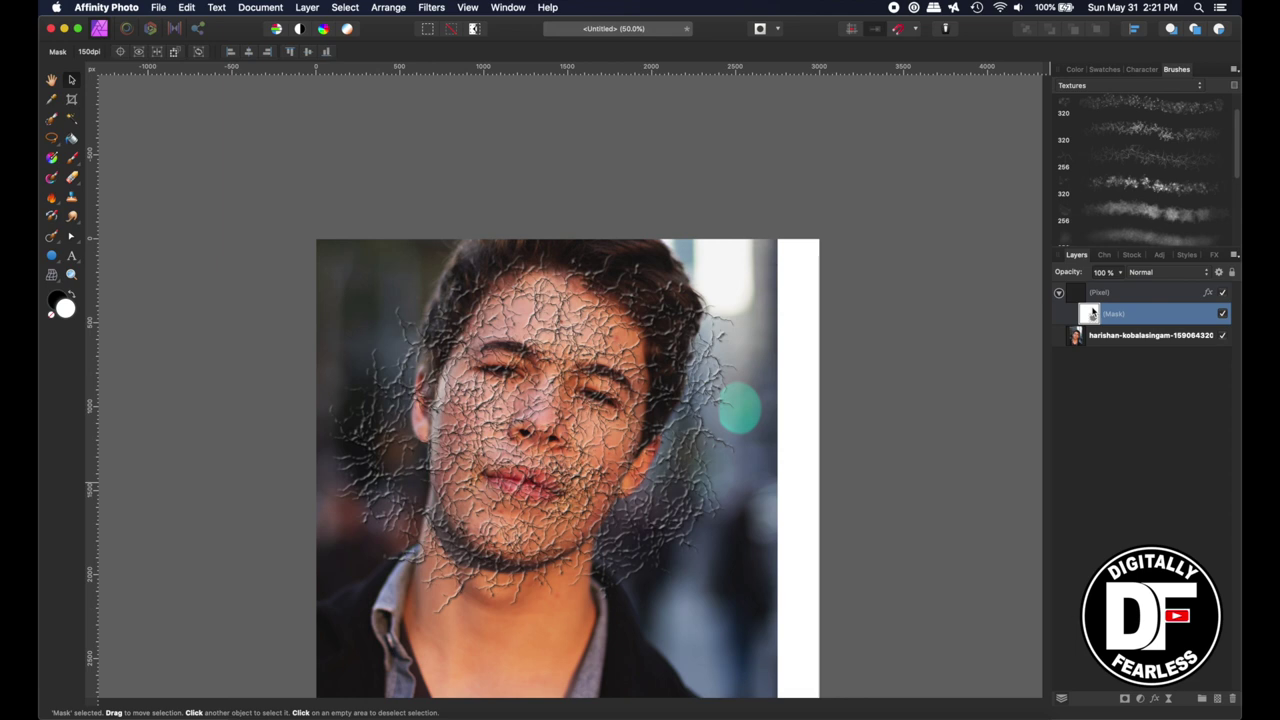
# Pick the 64 px round brush from the Basic category and set its hardness to 0%
pyautogui.click(1130, 88)
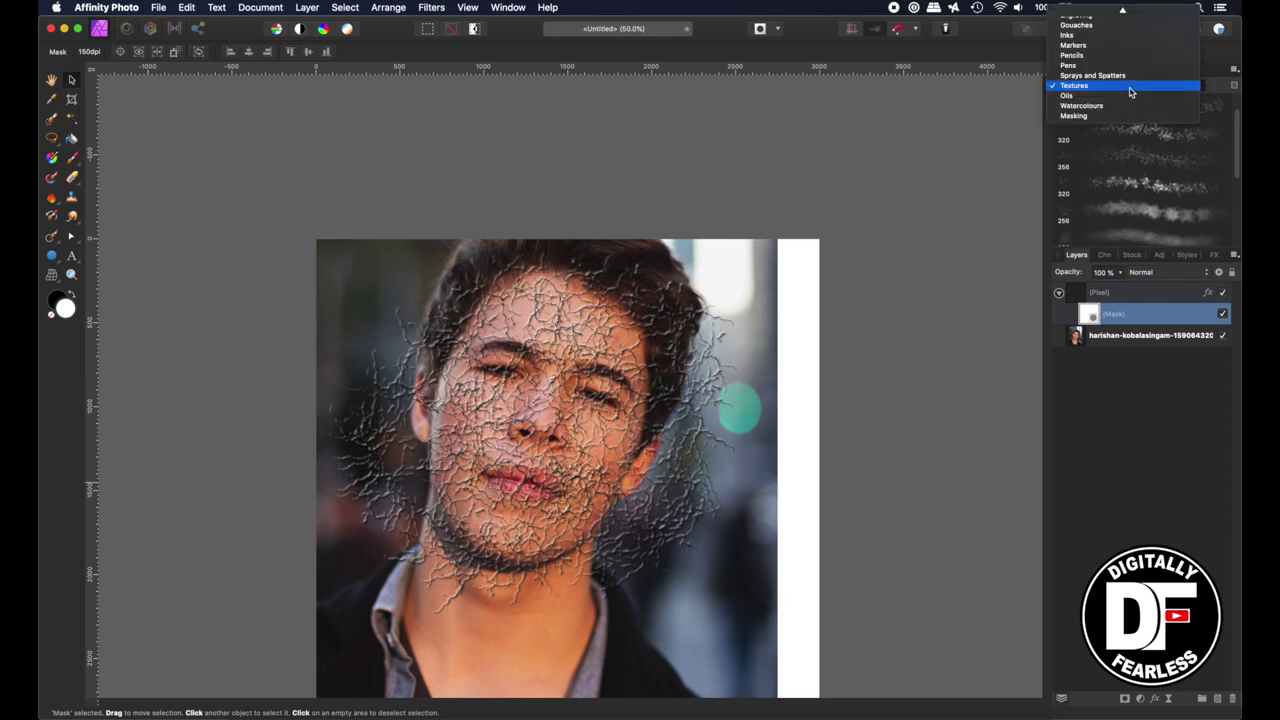
pyautogui.click(1069, 12)
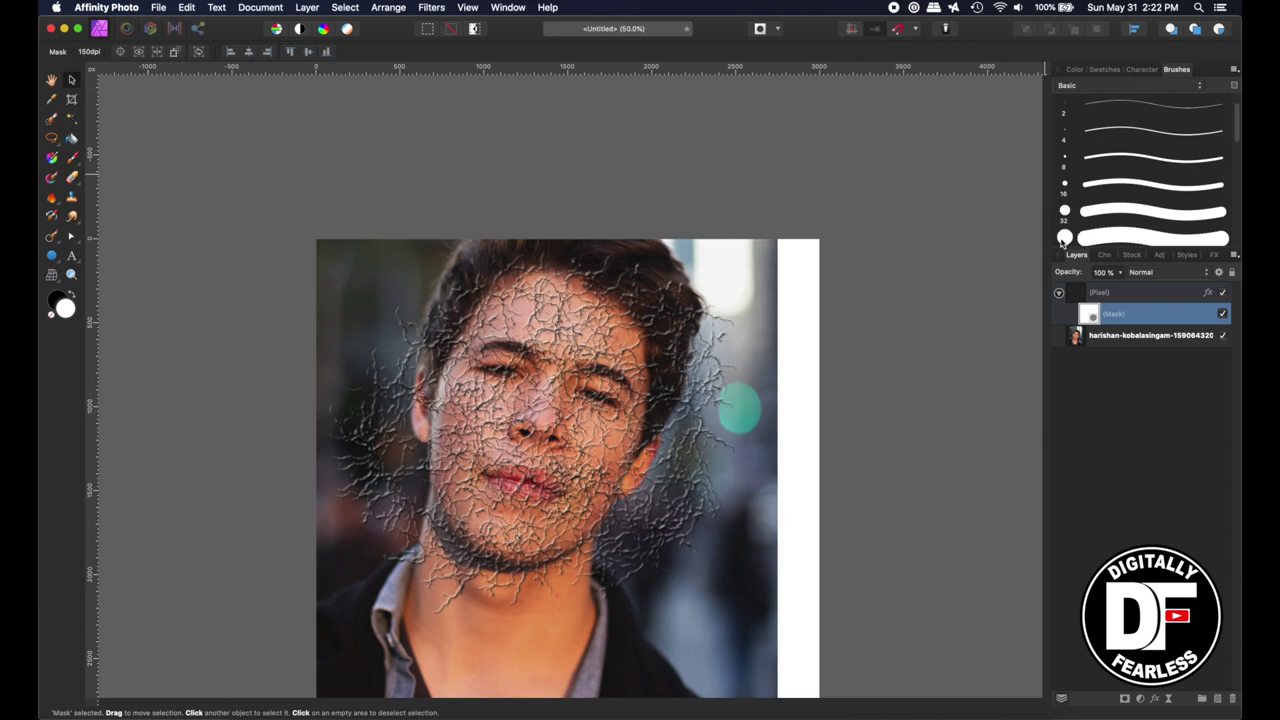
pyautogui.click(1066, 240)
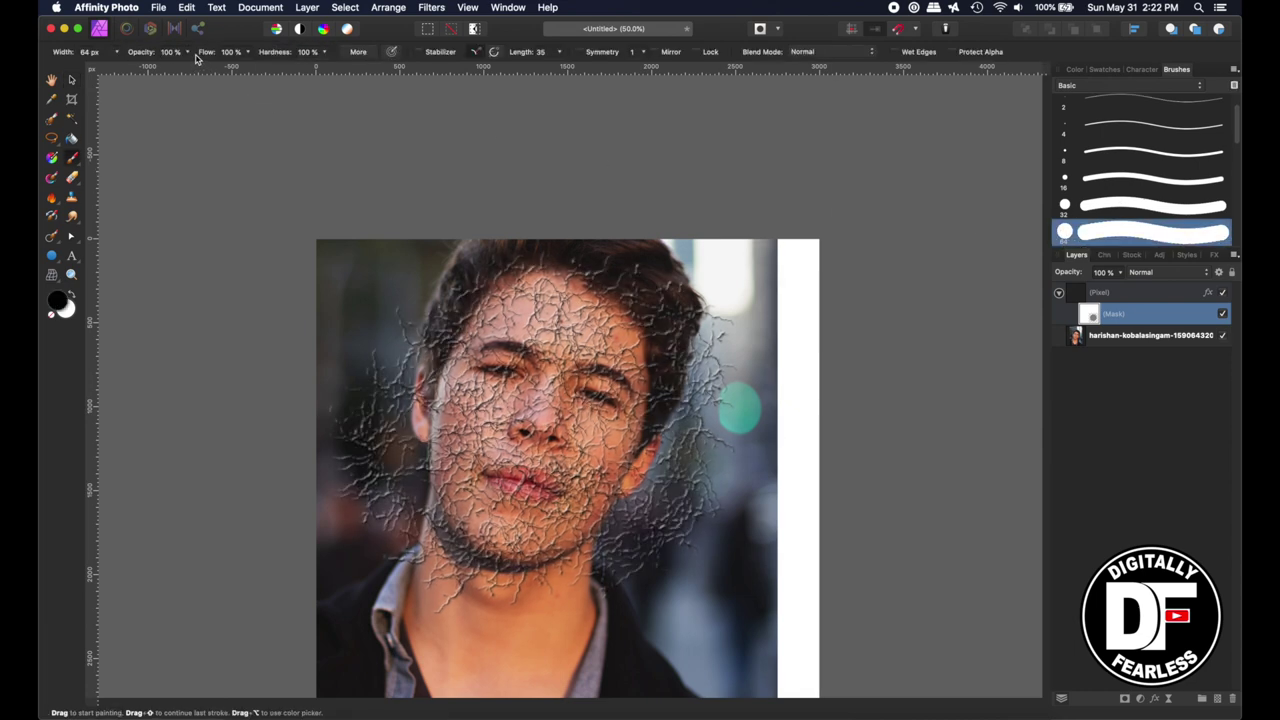
pyautogui.click(326, 55)
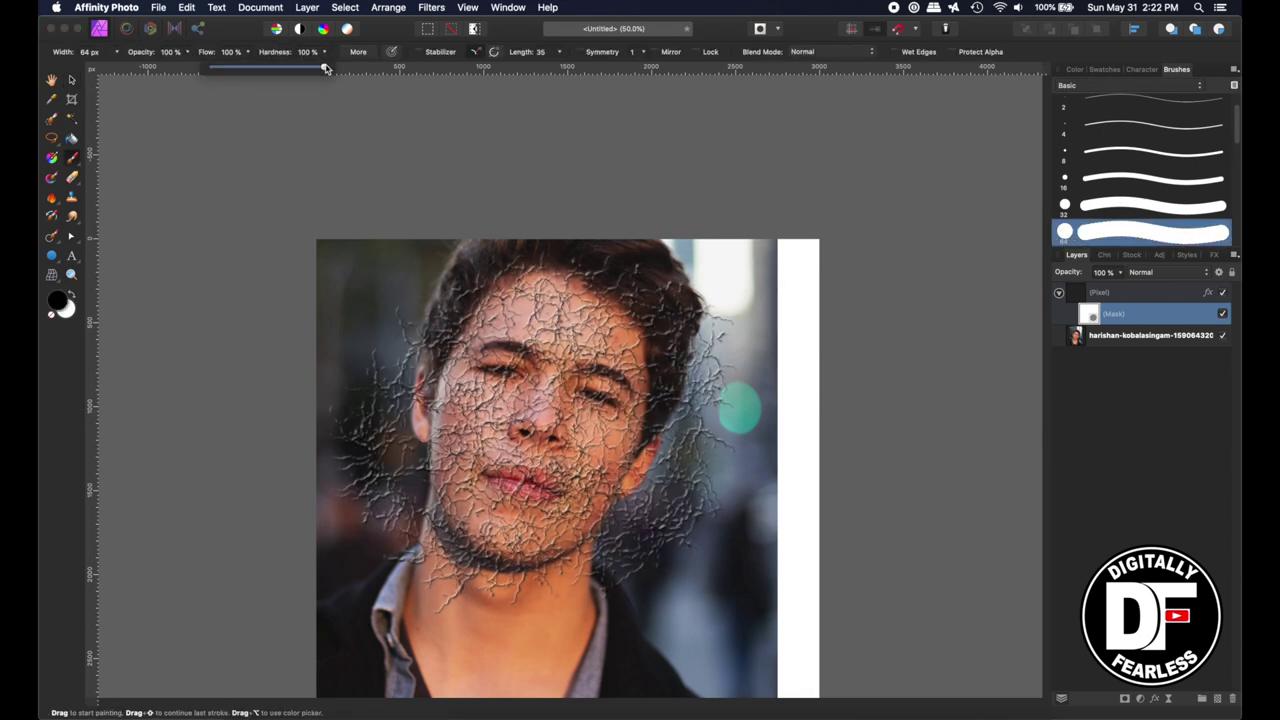
pyautogui.moveTo(323, 66); pyautogui.dragTo(212, 66)
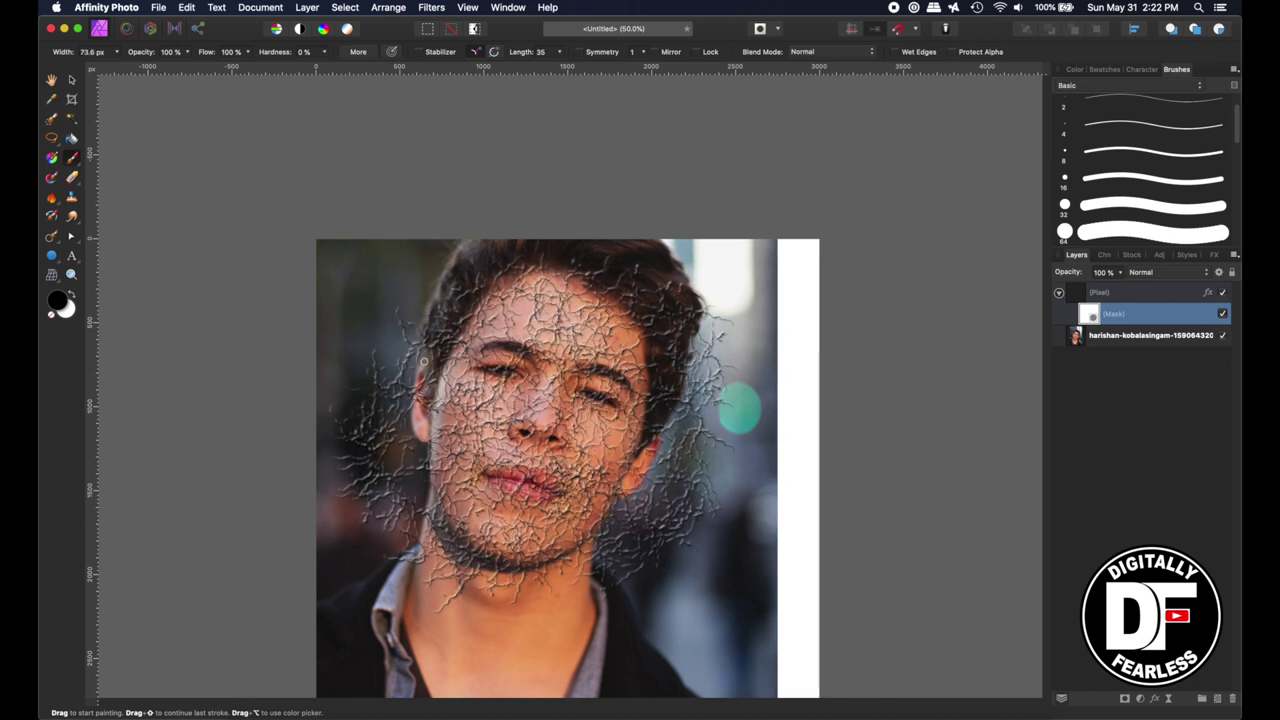
# Enlarge the brush and paint the crackle mask away along the left background
pyautogui.press(']')
pyautogui.press(']')
pyautogui.press(']')
pyautogui.press(']')
pyautogui.press(']')
pyautogui.press(']')
pyautogui.press(']')
pyautogui.press(']')
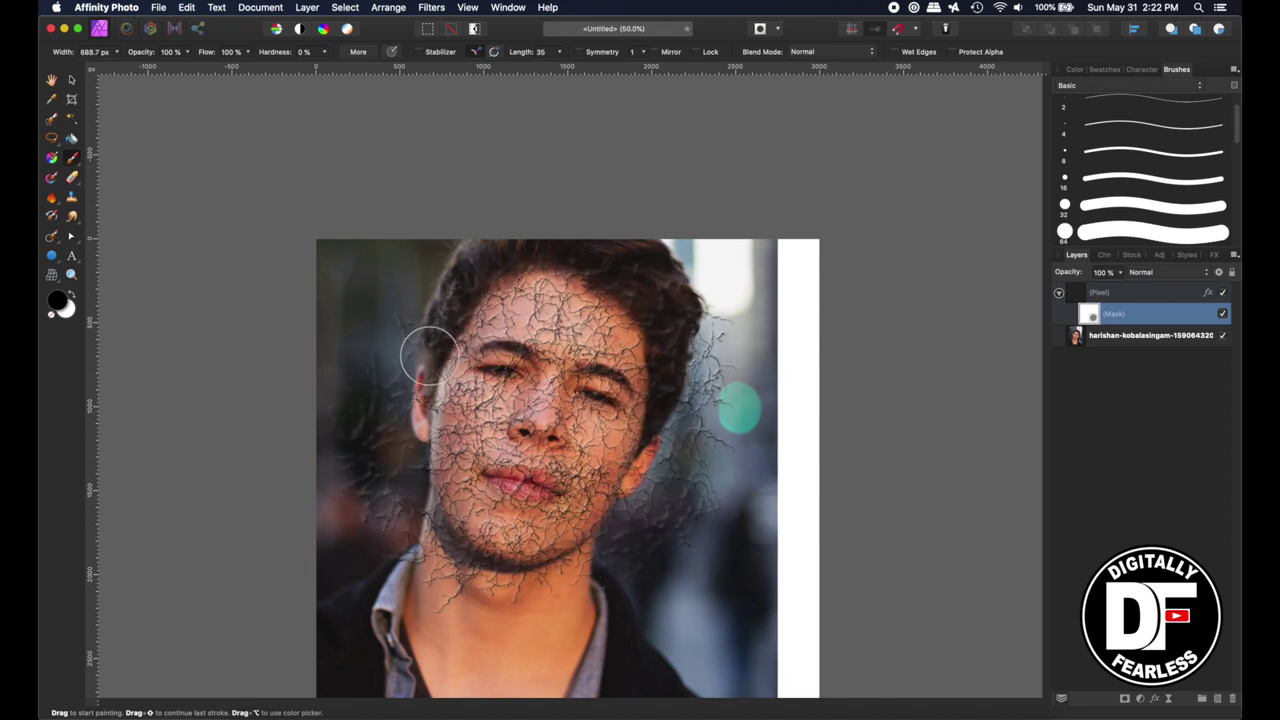
pyautogui.moveTo(411, 349)
pyautogui.mouseDown()
pyautogui.moveTo(372, 493)
pyautogui.moveTo(357, 358)
pyautogui.moveTo(338, 392)
pyautogui.moveTo(388, 527)
pyautogui.mouseUp()
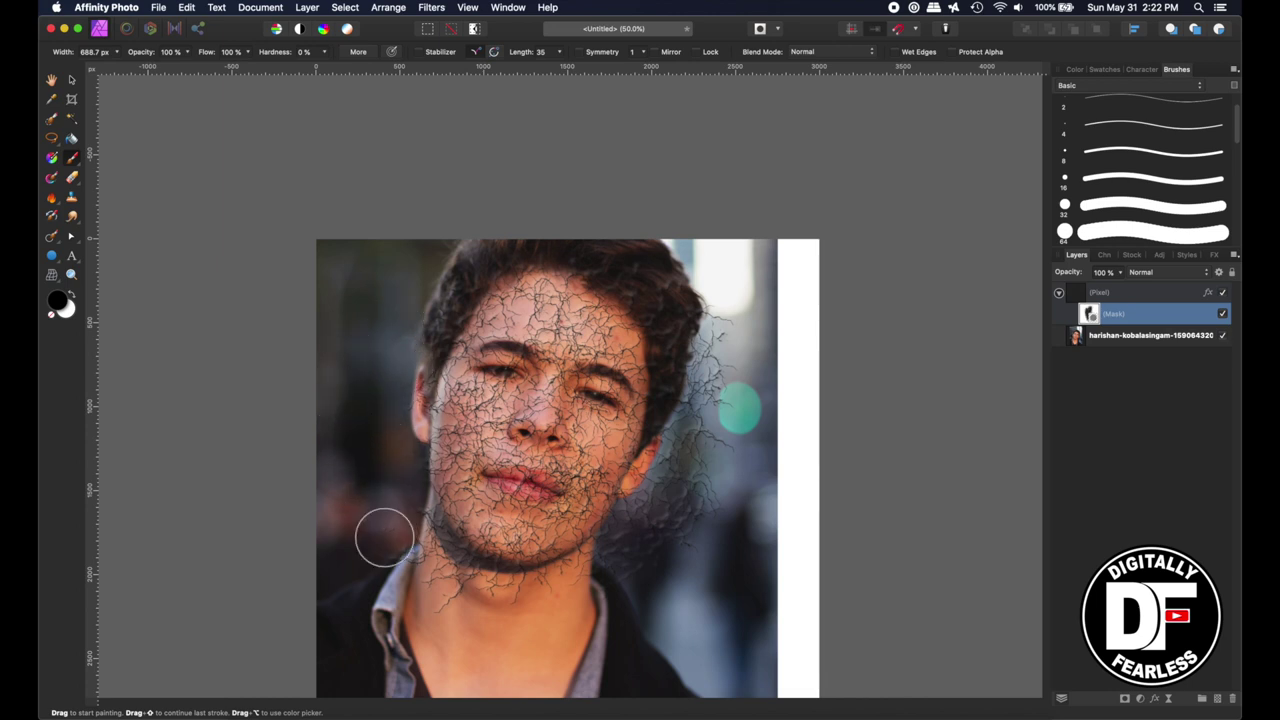
pyautogui.scroll(5, 697, 407)
pyautogui.scroll(-5, 709, 509)
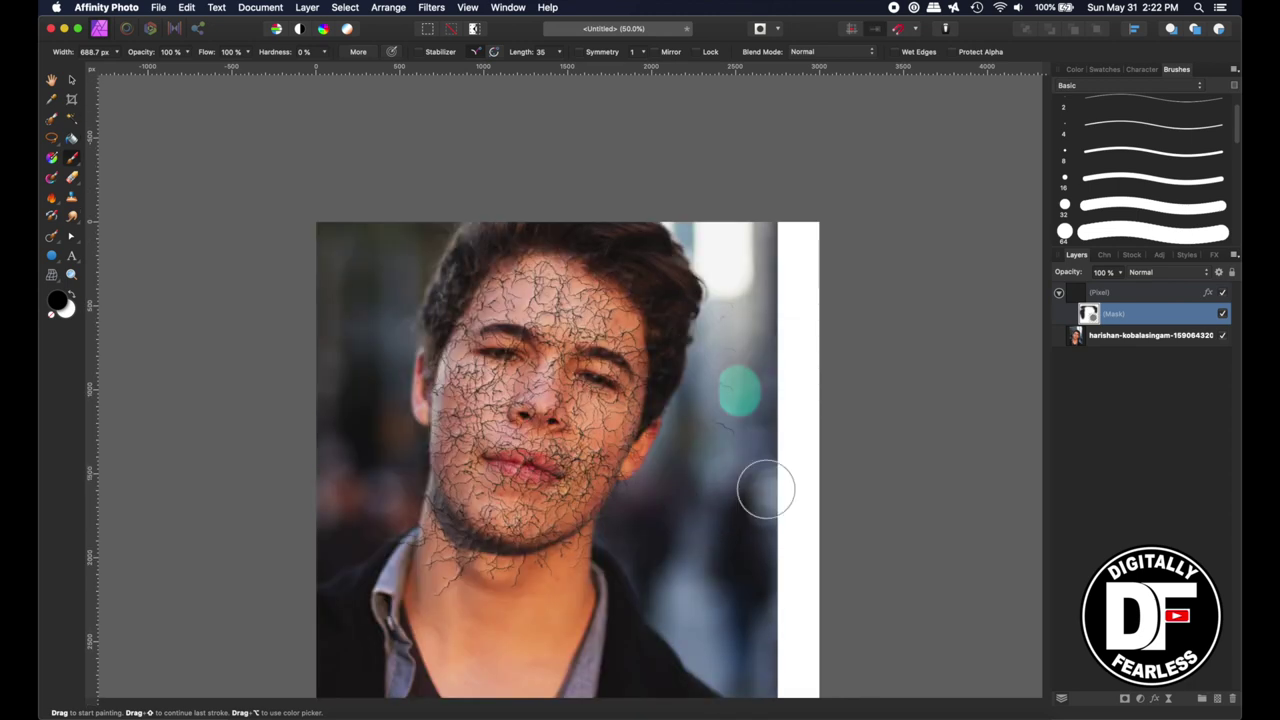
pyautogui.click(72, 79)
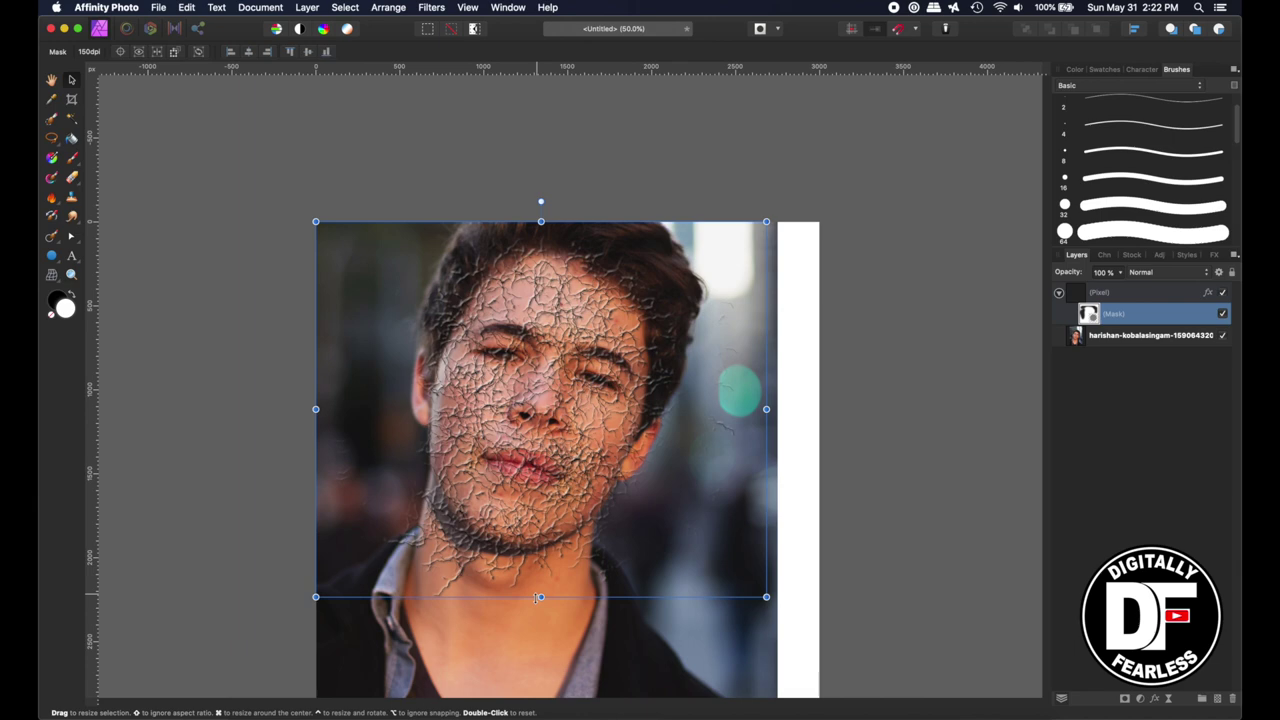
pyautogui.moveTo(541, 597); pyautogui.dragTo(541, 698)
pyautogui.scroll(-8, 544, 528)
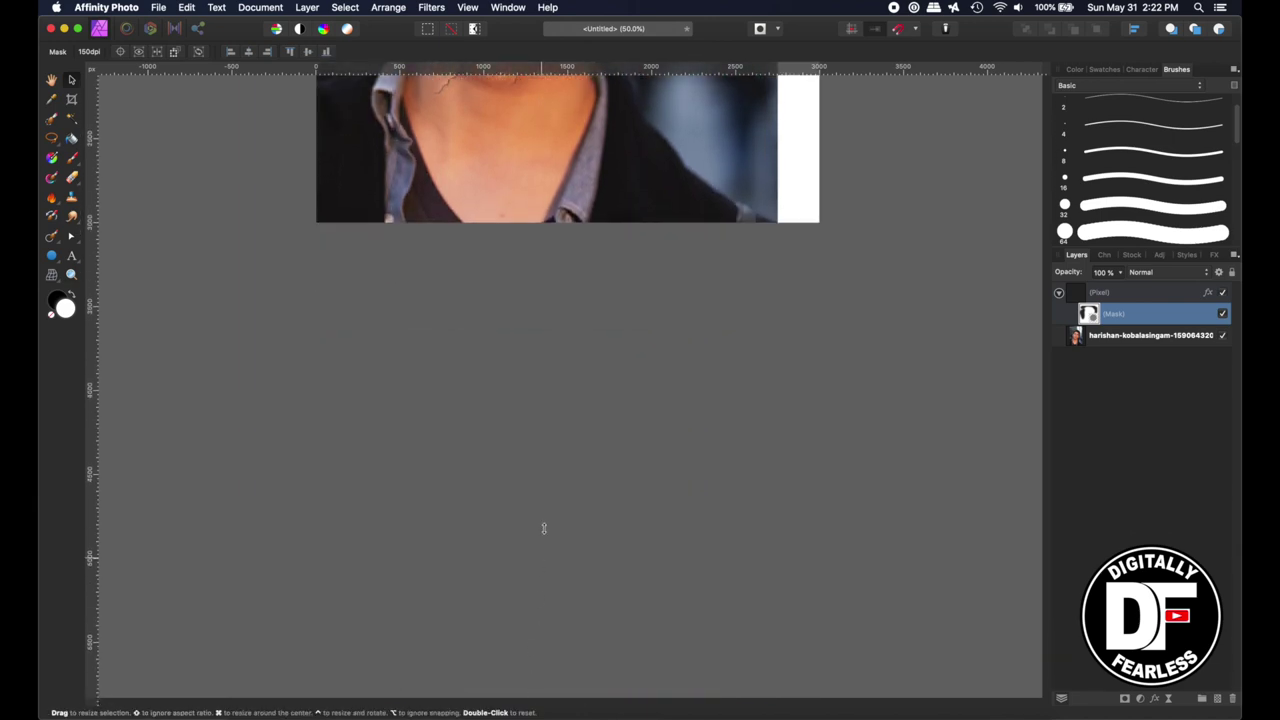
pyautogui.scroll(5, 534, 377)
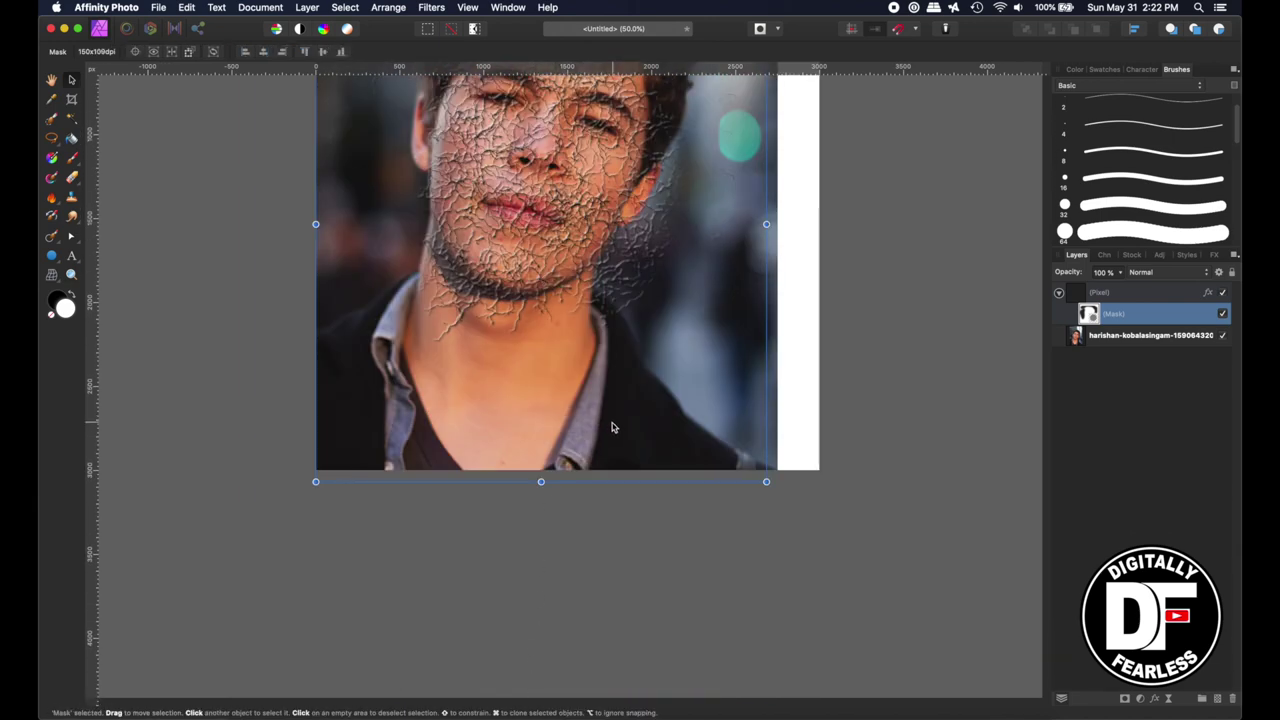
pyautogui.press('super+z')
# Stretch the crackle texture down over the chest and widen it toward the left
pyautogui.click(1060, 293)
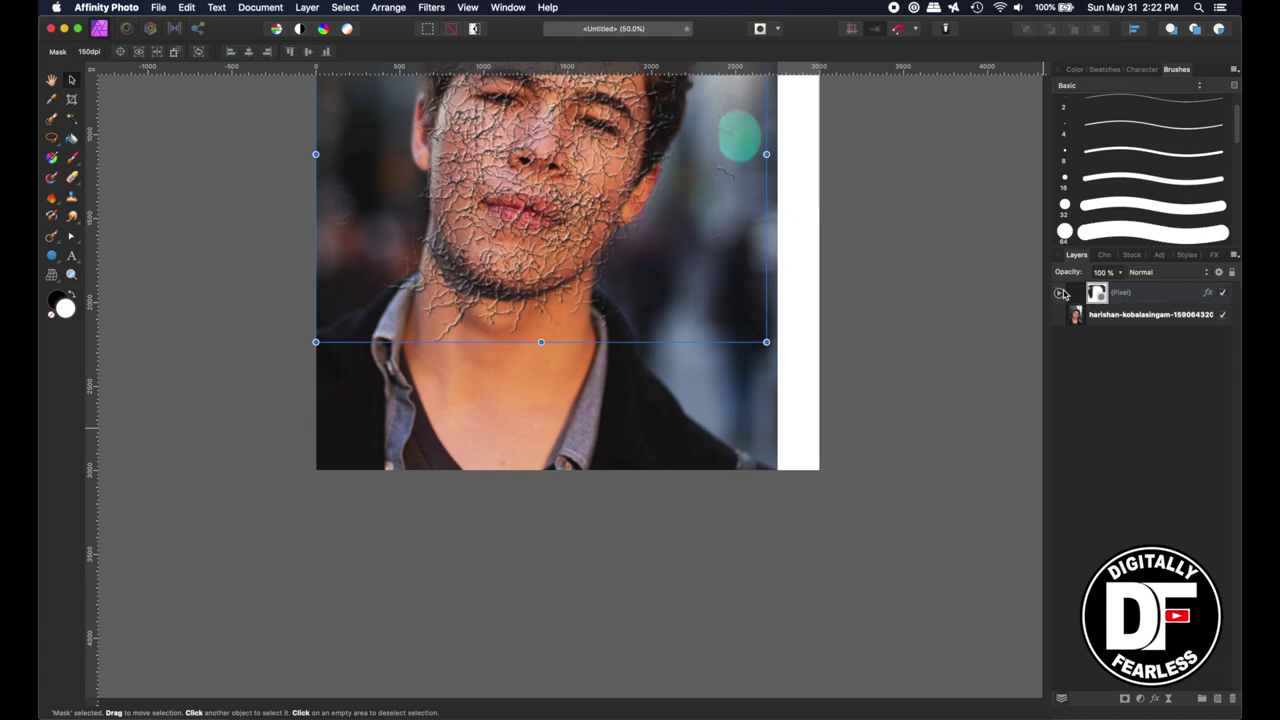
pyautogui.click(1085, 300)
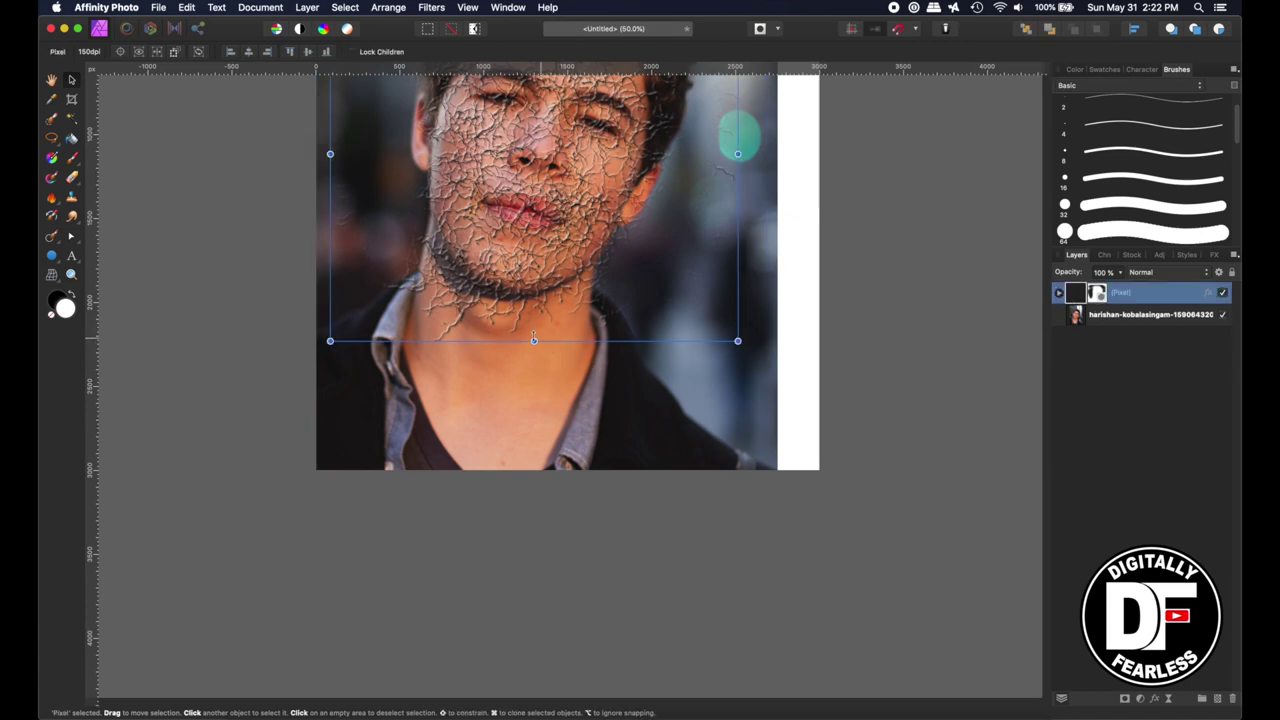
pyautogui.moveTo(530, 342); pyautogui.dragTo(484, 489)
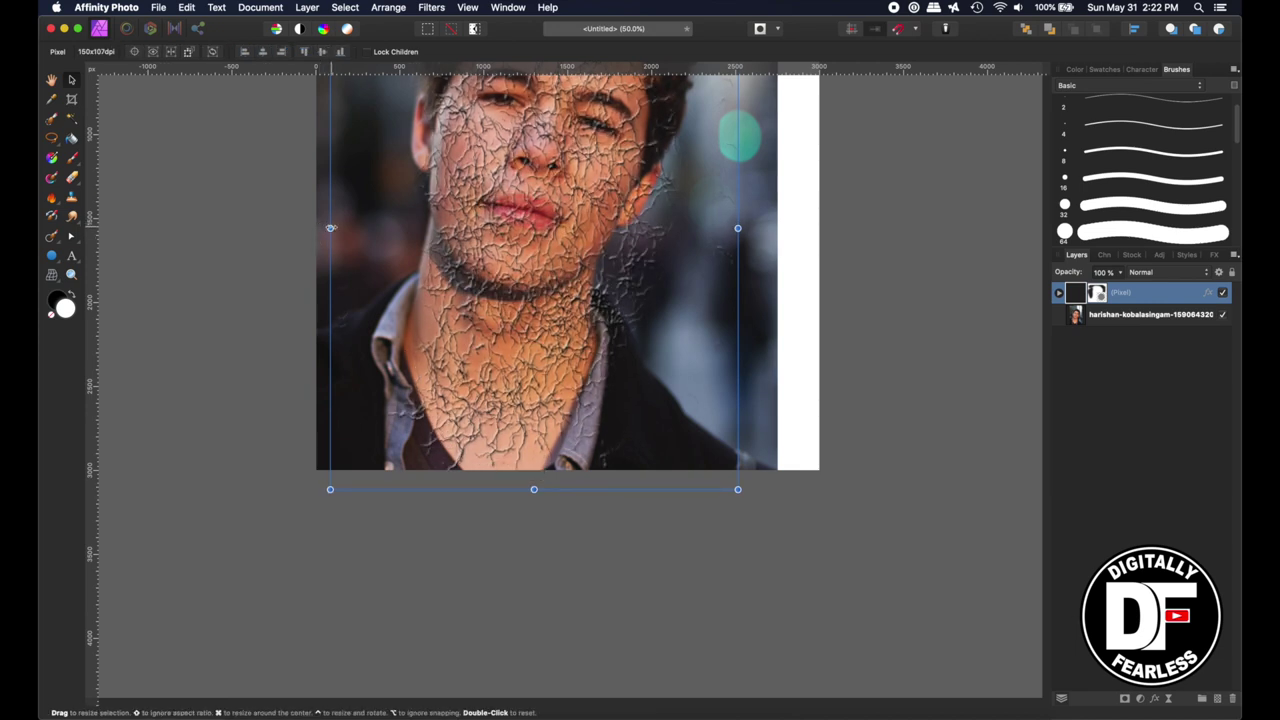
pyautogui.moveTo(330, 230); pyautogui.dragTo(300, 228)
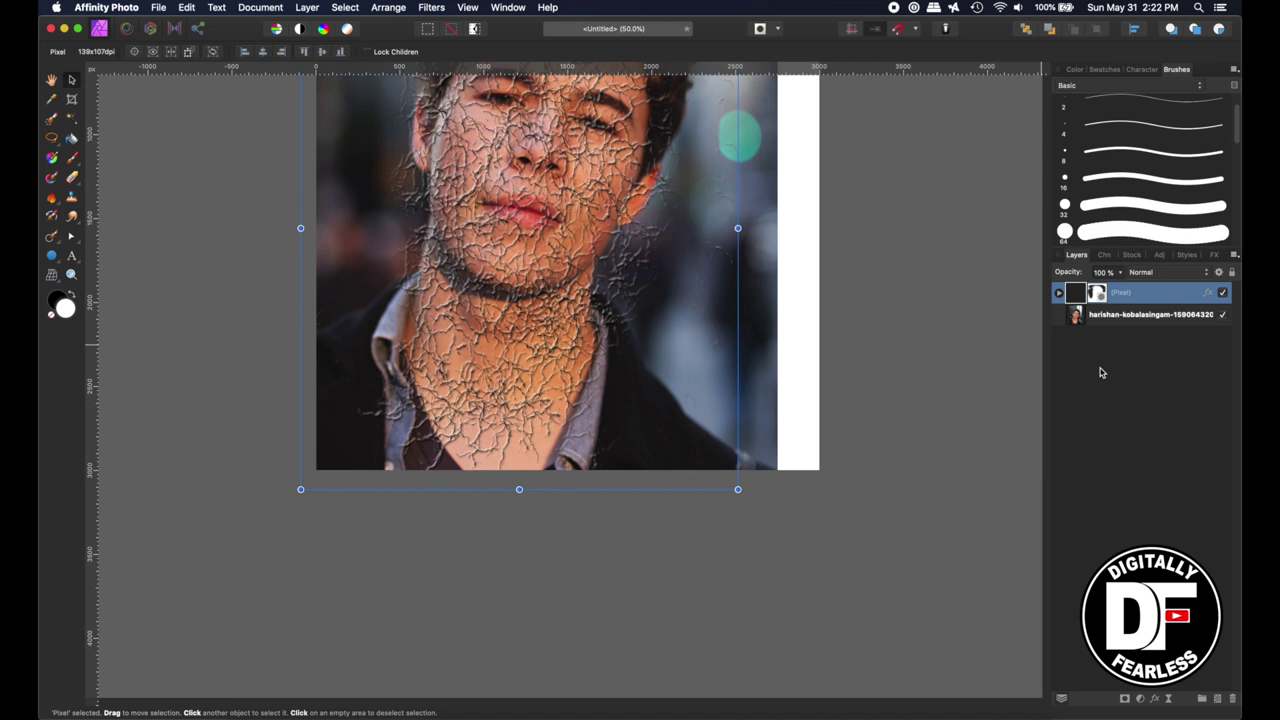
# Reselect the crackle mask with the Paint Brush and zoom the portrait to 100%
pyautogui.click(1097, 292)
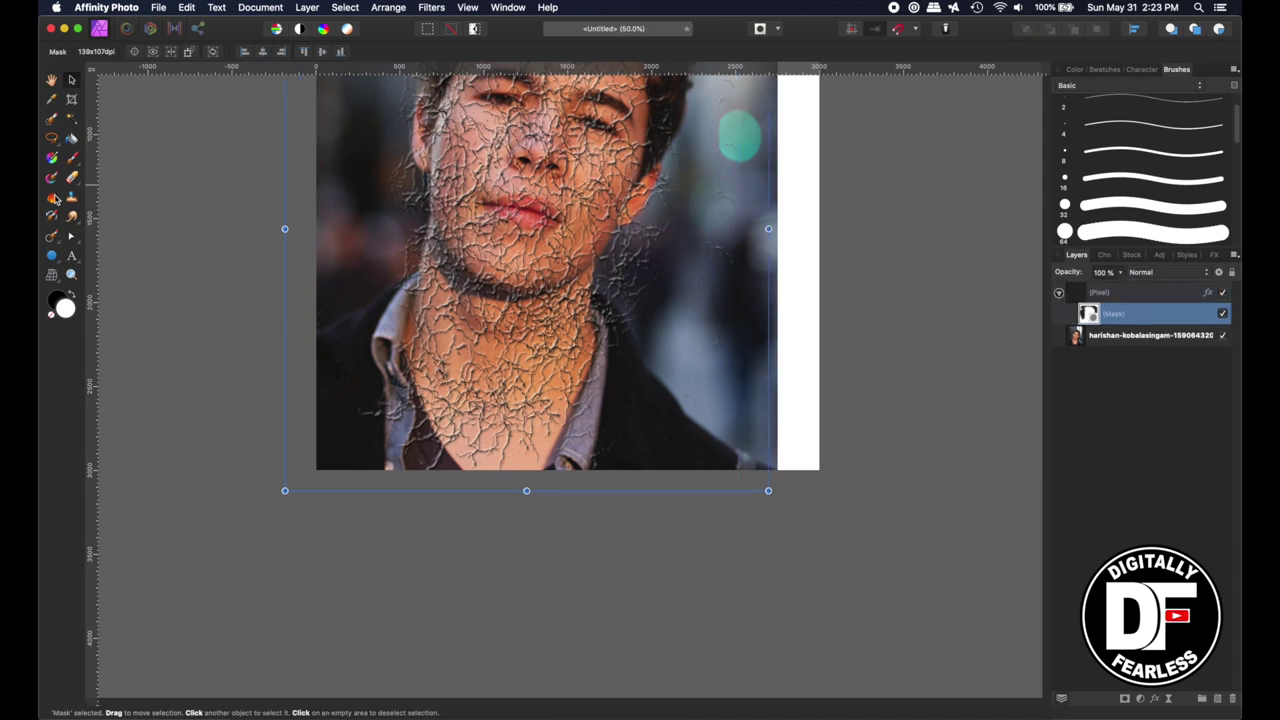
pyautogui.click(71, 159)
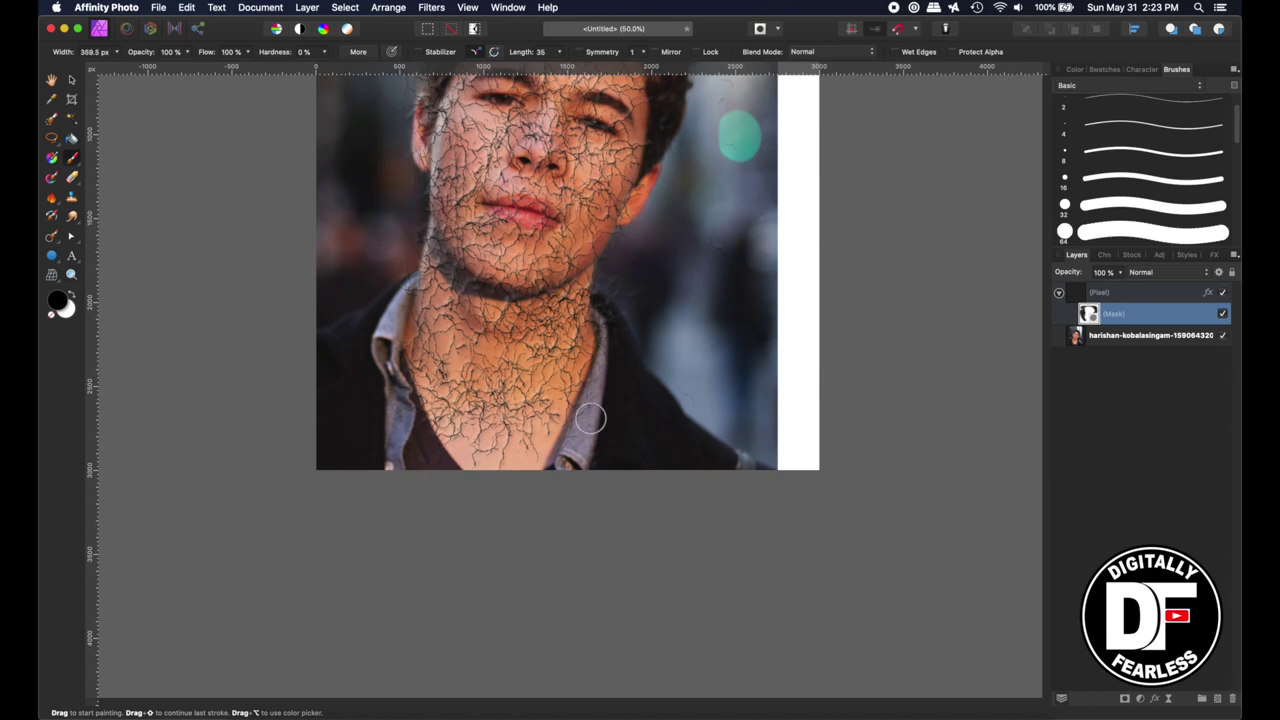
pyautogui.scroll(4, 167, 147)
pyautogui.press('v')
pyautogui.moveTo(71, 159); pyautogui.dragTo(125, 159)
pyautogui.press('super+1')
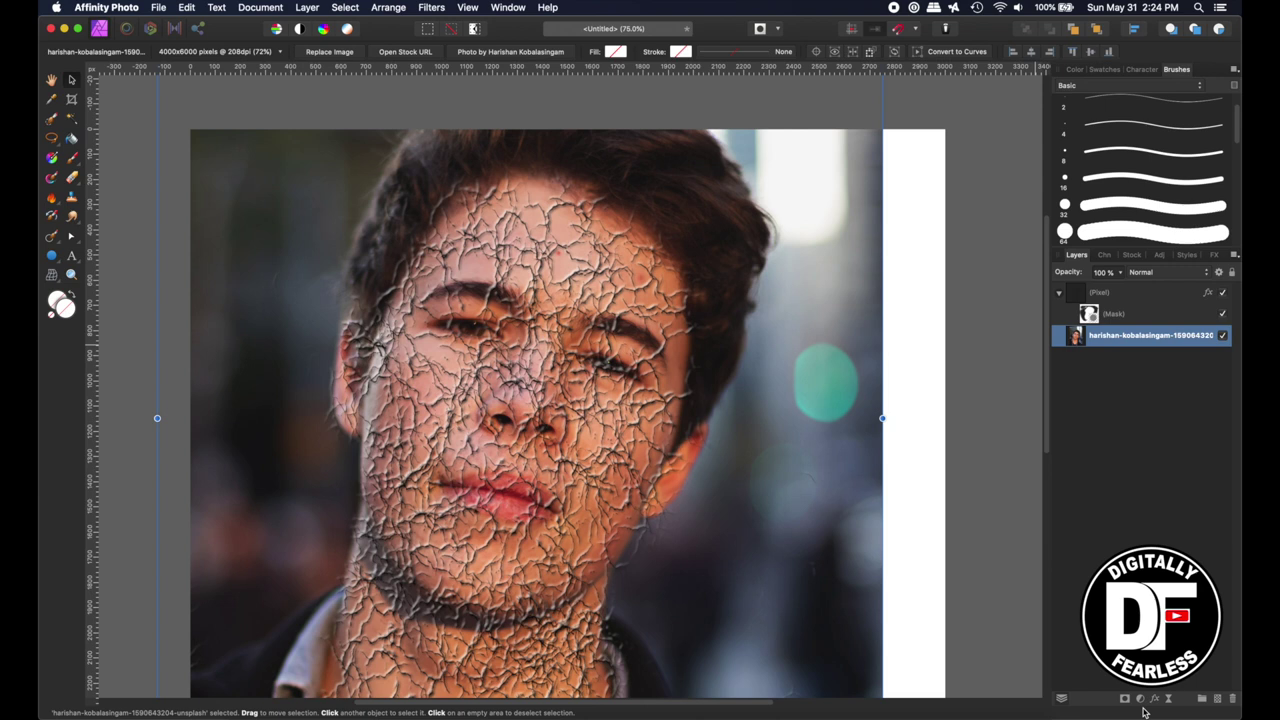
# Duplicate the portrait layer and add an HSL adjustment to the copy
pyautogui.press('super+j')
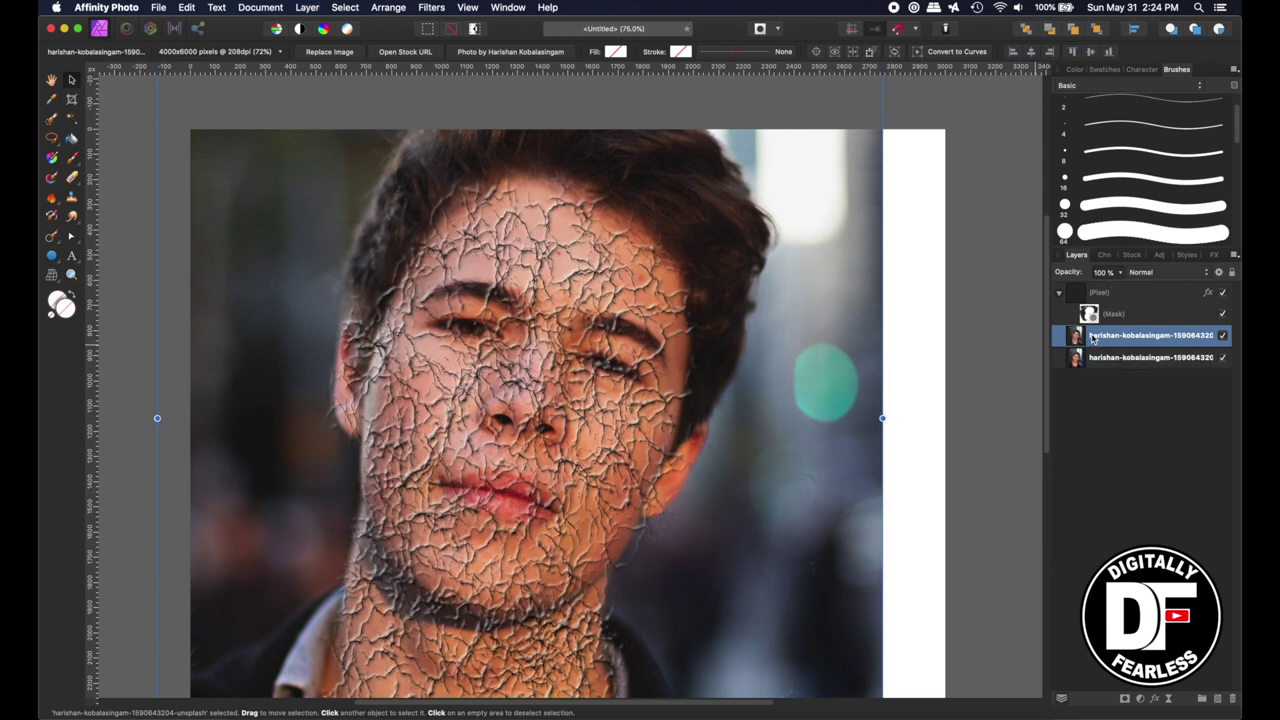
pyautogui.doubleClick(1093, 338)
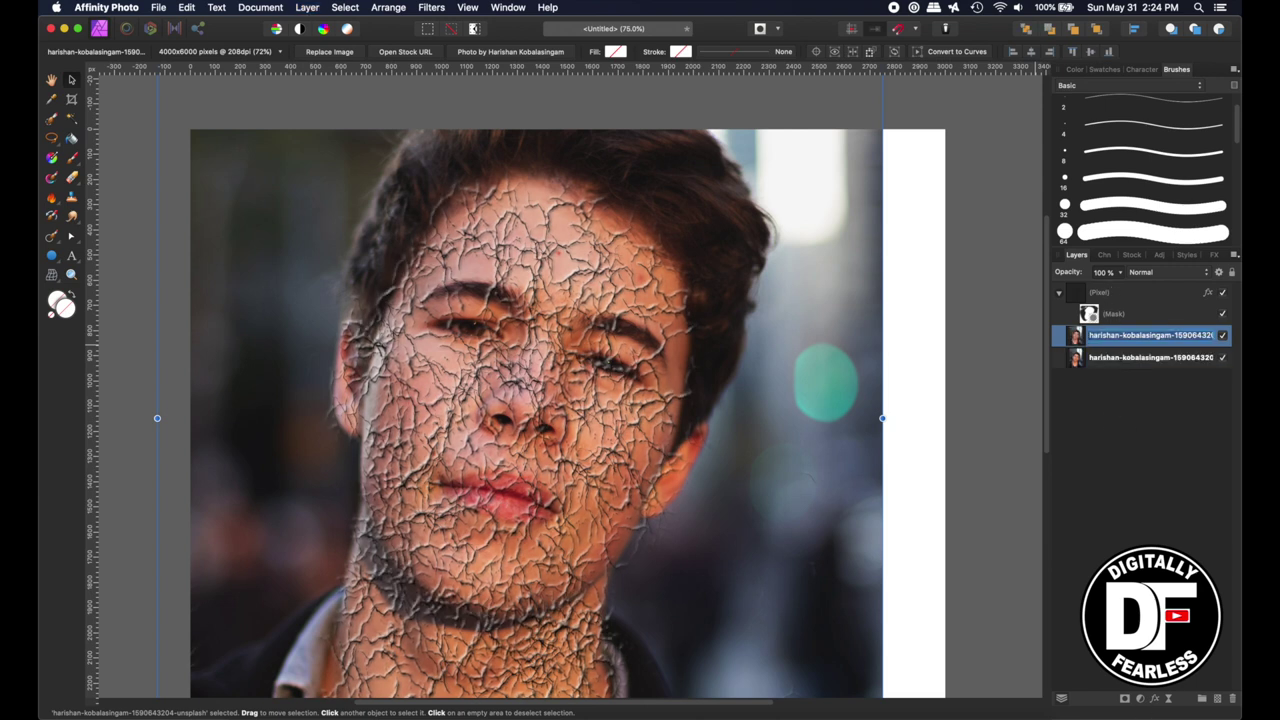
pyautogui.click(1141, 700)
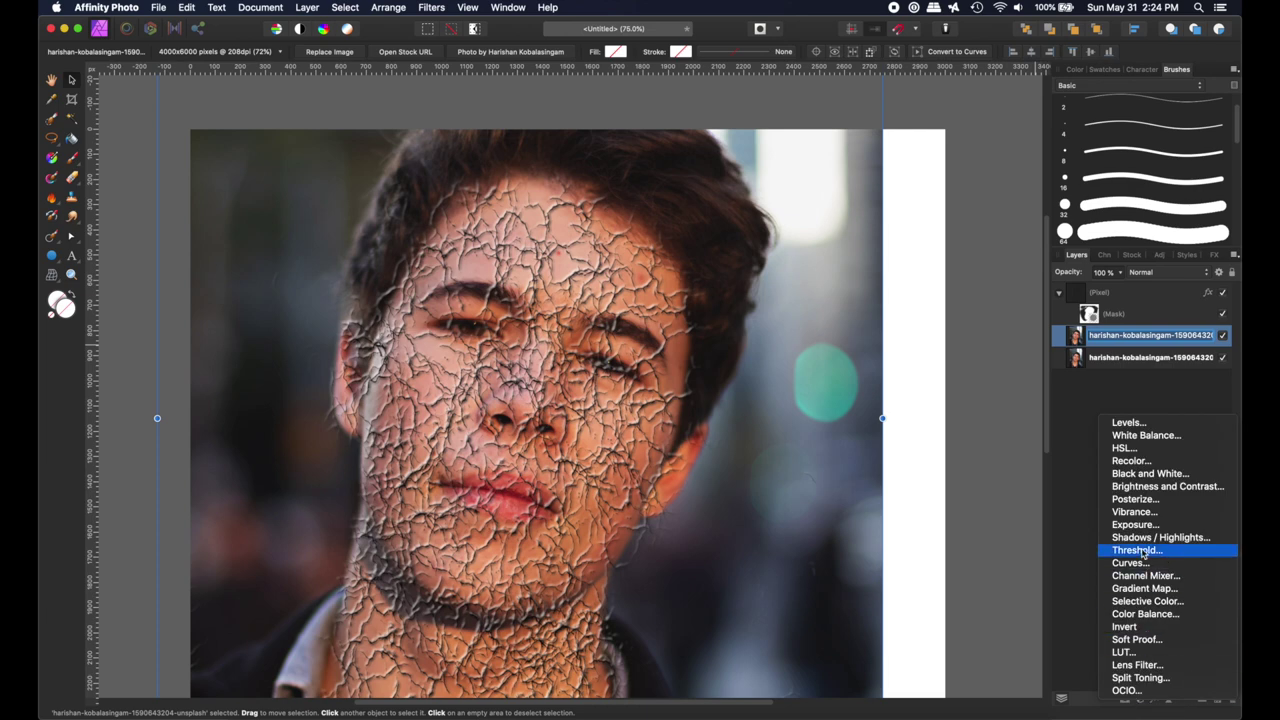
pyautogui.click(1124, 448)
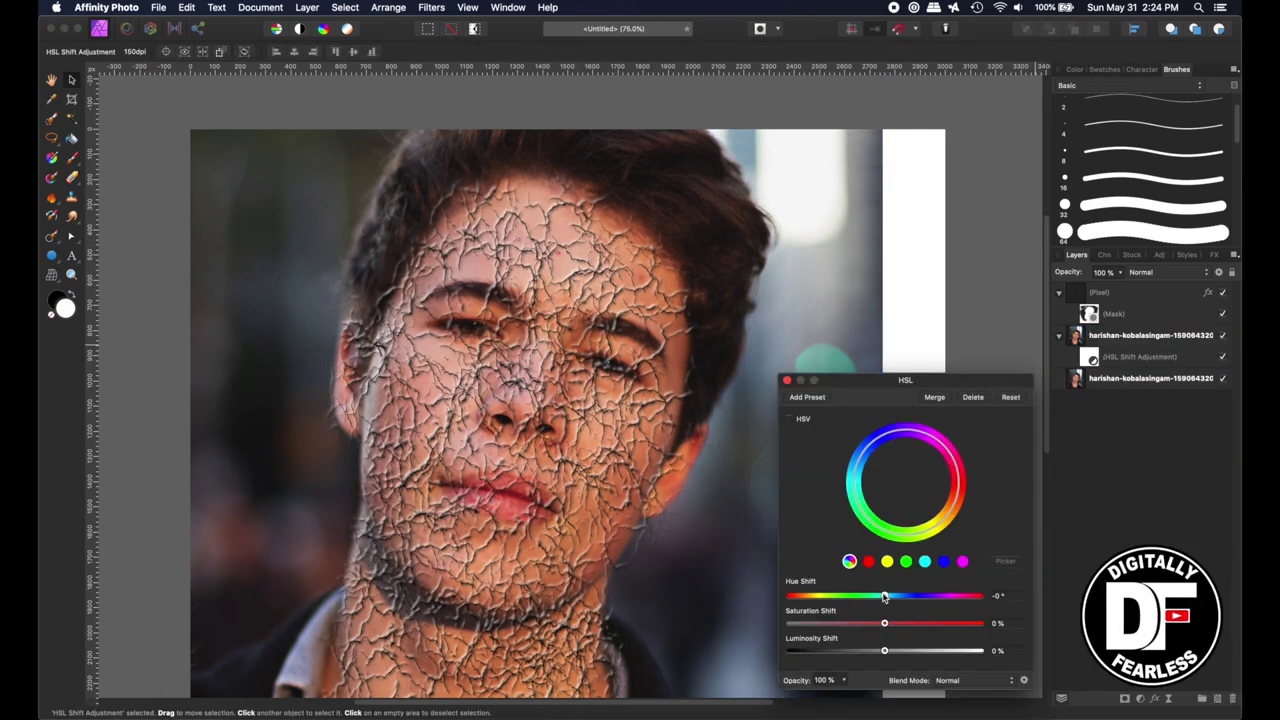
# Set HSL Hue Shift to 148.4°, Saturation to -17% and raise Luminosity slightly
pyautogui.moveTo(884, 597); pyautogui.dragTo(789, 597)
pyautogui.moveTo(884, 623); pyautogui.dragTo(893, 623)
pyautogui.moveTo(789, 596); pyautogui.dragTo(974, 622)
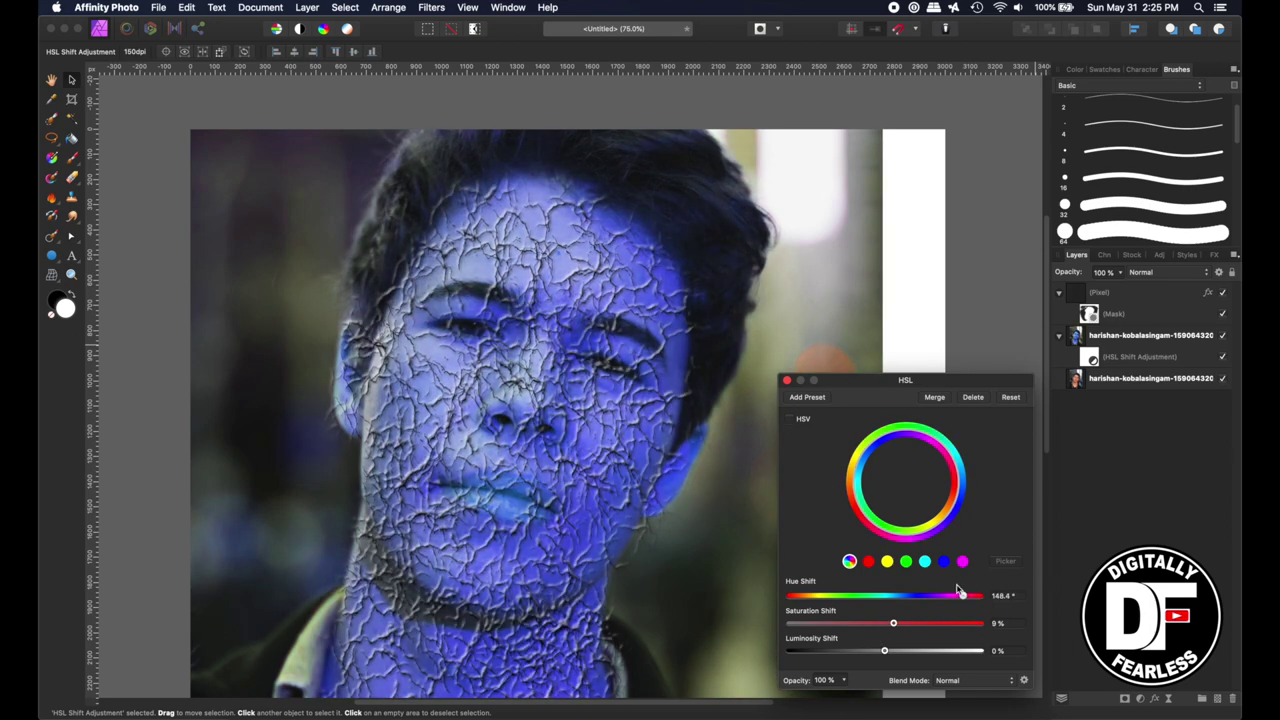
pyautogui.moveTo(889, 623)
pyautogui.mouseDown()
pyautogui.moveTo(845, 623)
pyautogui.moveTo(868, 623)
pyautogui.mouseUp()
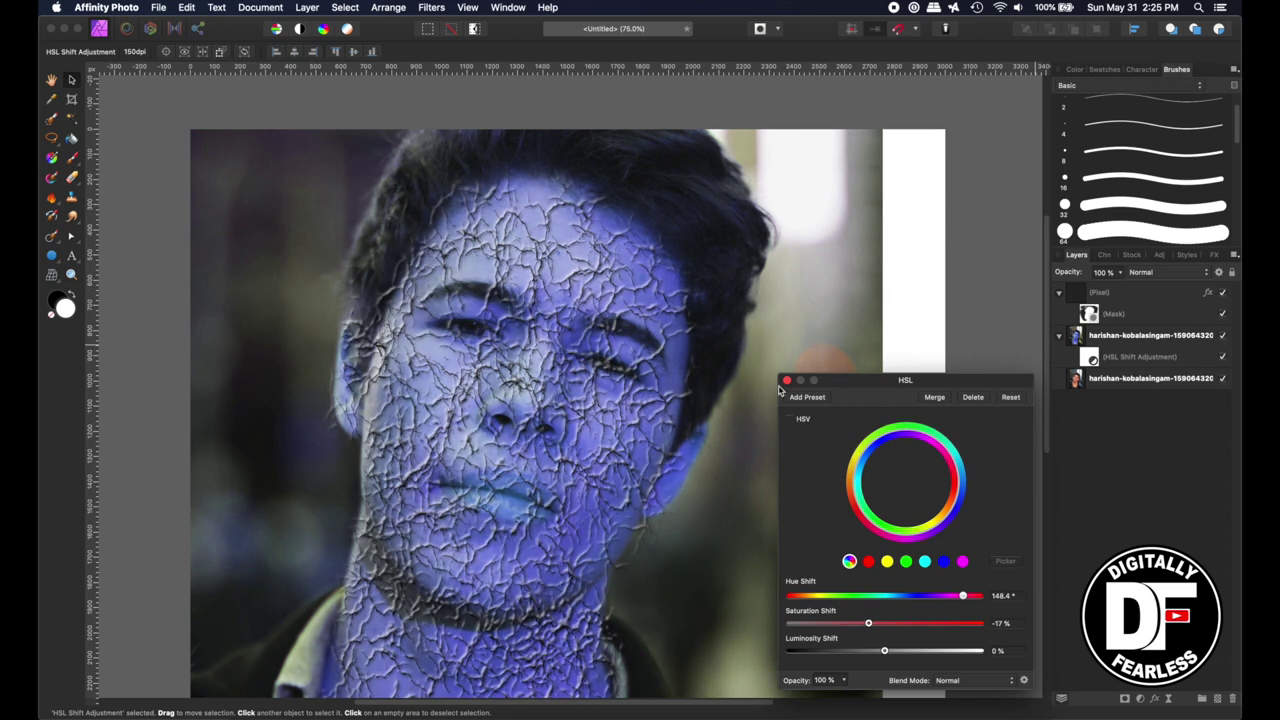
pyautogui.moveTo(885, 653)
pyautogui.mouseDown()
pyautogui.moveTo(912, 652)
pyautogui.moveTo(885, 652)
pyautogui.mouseUp()
# Set the crackle texture layer's blend mode to Soft Light
pyautogui.click(786, 380)
pyautogui.click(1100, 340)
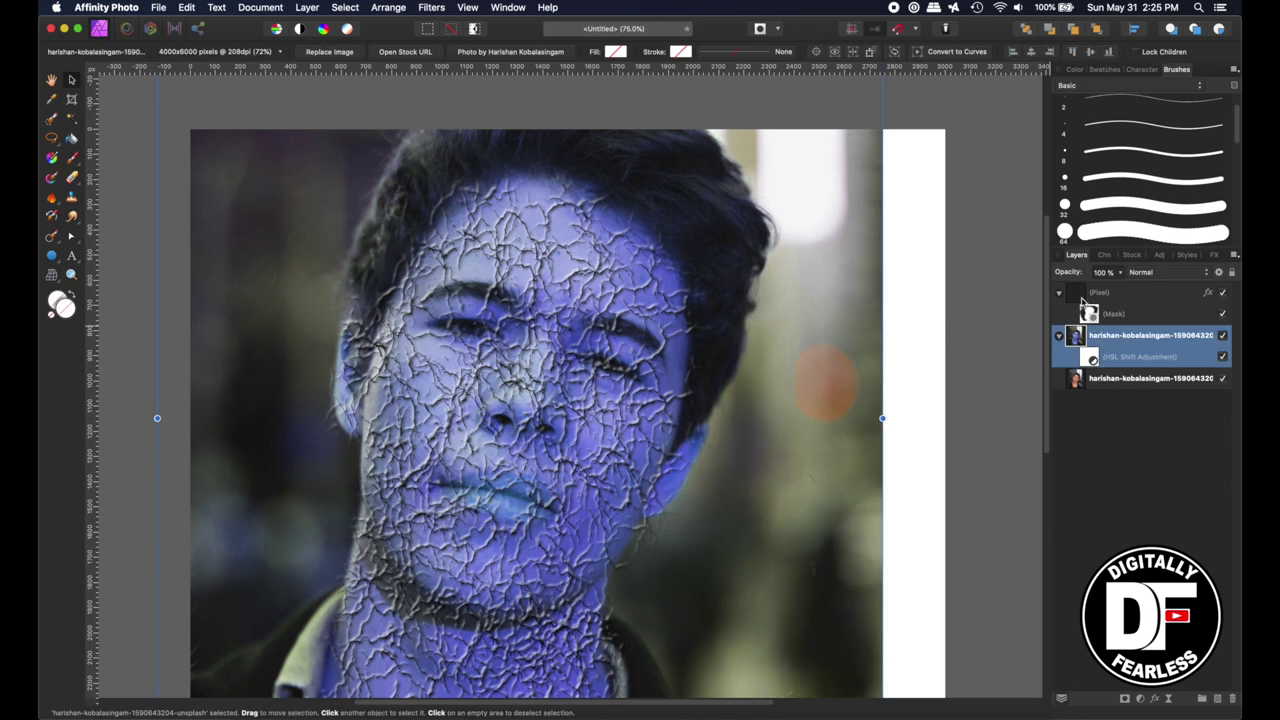
pyautogui.click(1126, 301)
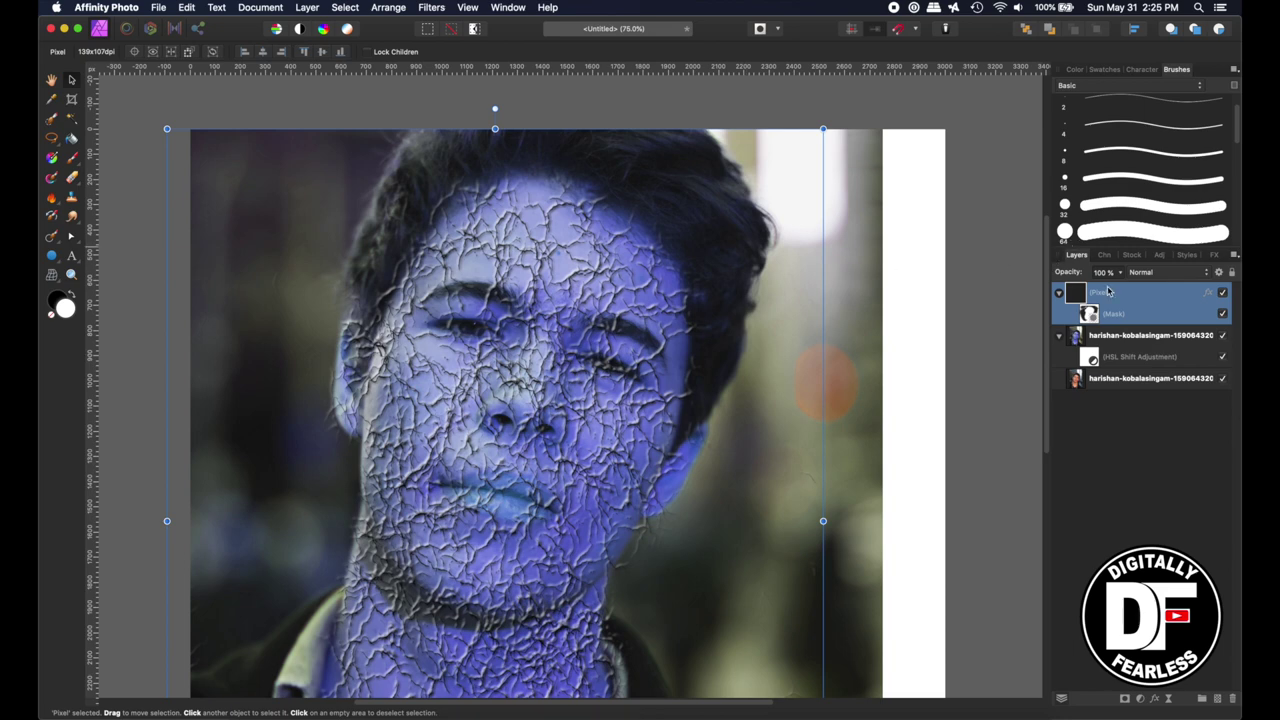
pyautogui.click(1160, 273)
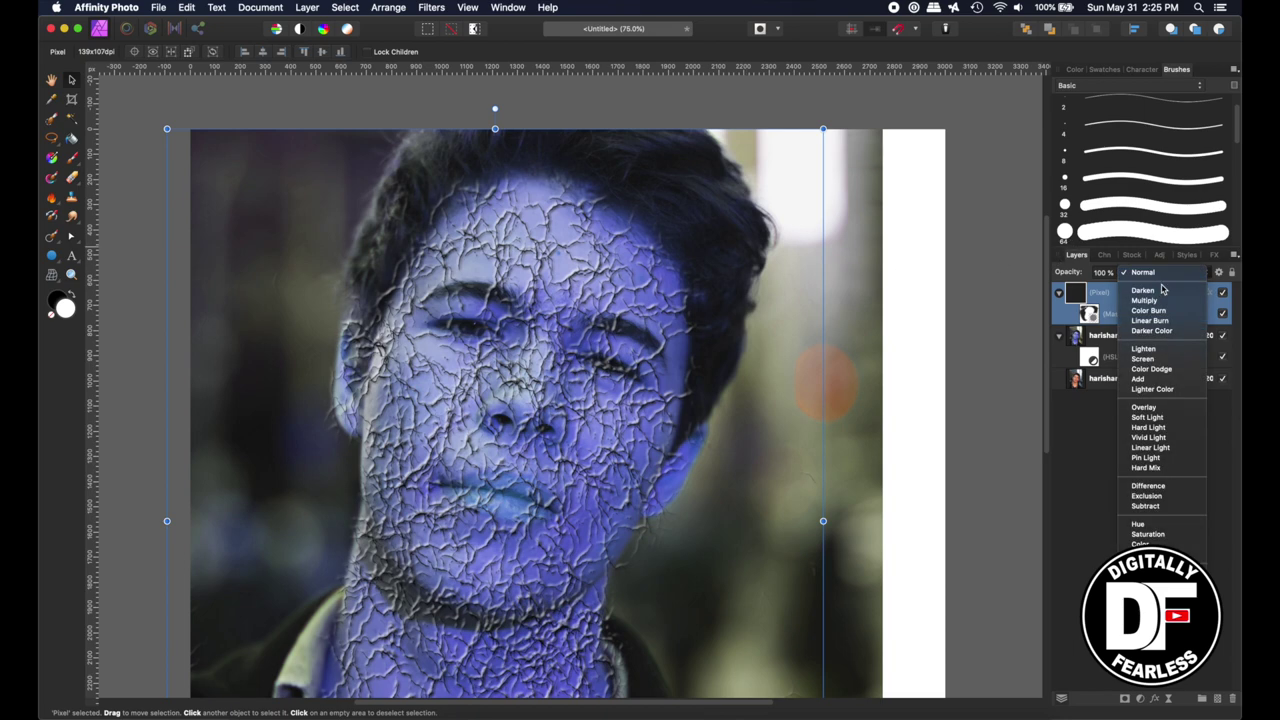
pyautogui.press('Down')
pyautogui.press('Down')
pyautogui.press('Down')
pyautogui.press('Down')
pyautogui.press('Down')
pyautogui.press('Down')
pyautogui.press('Down')
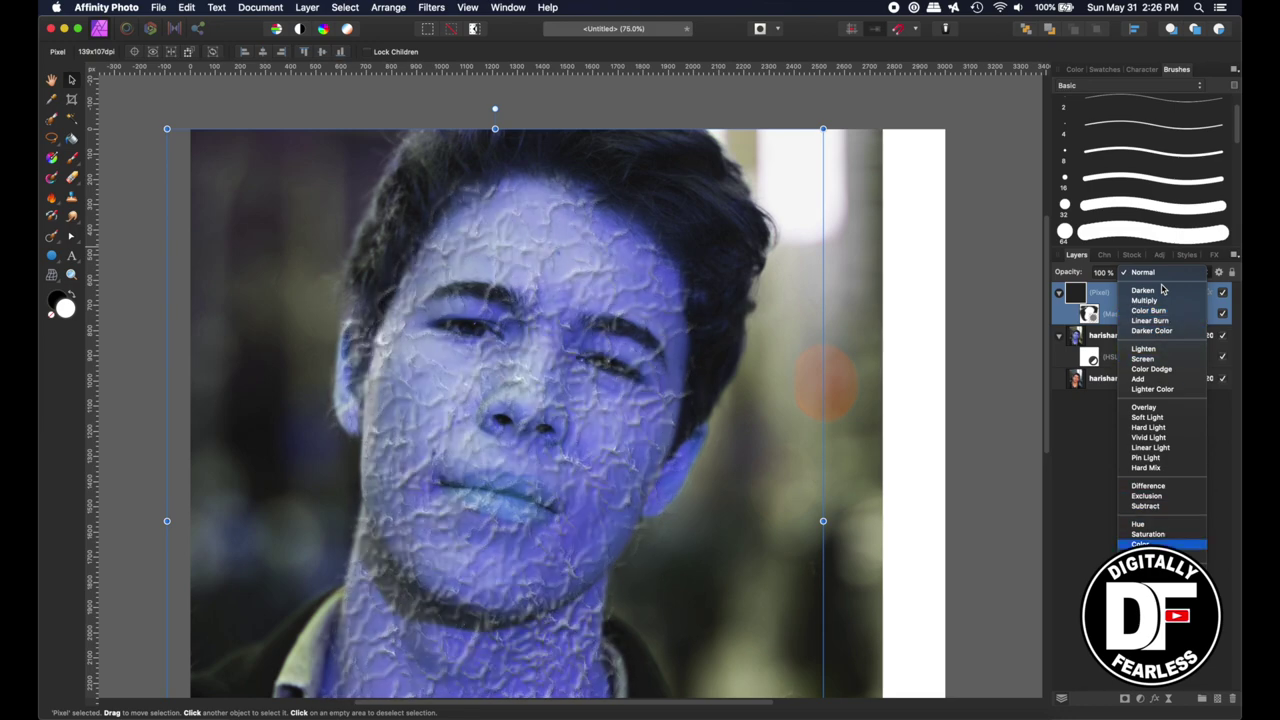
pyautogui.click(1152, 418)
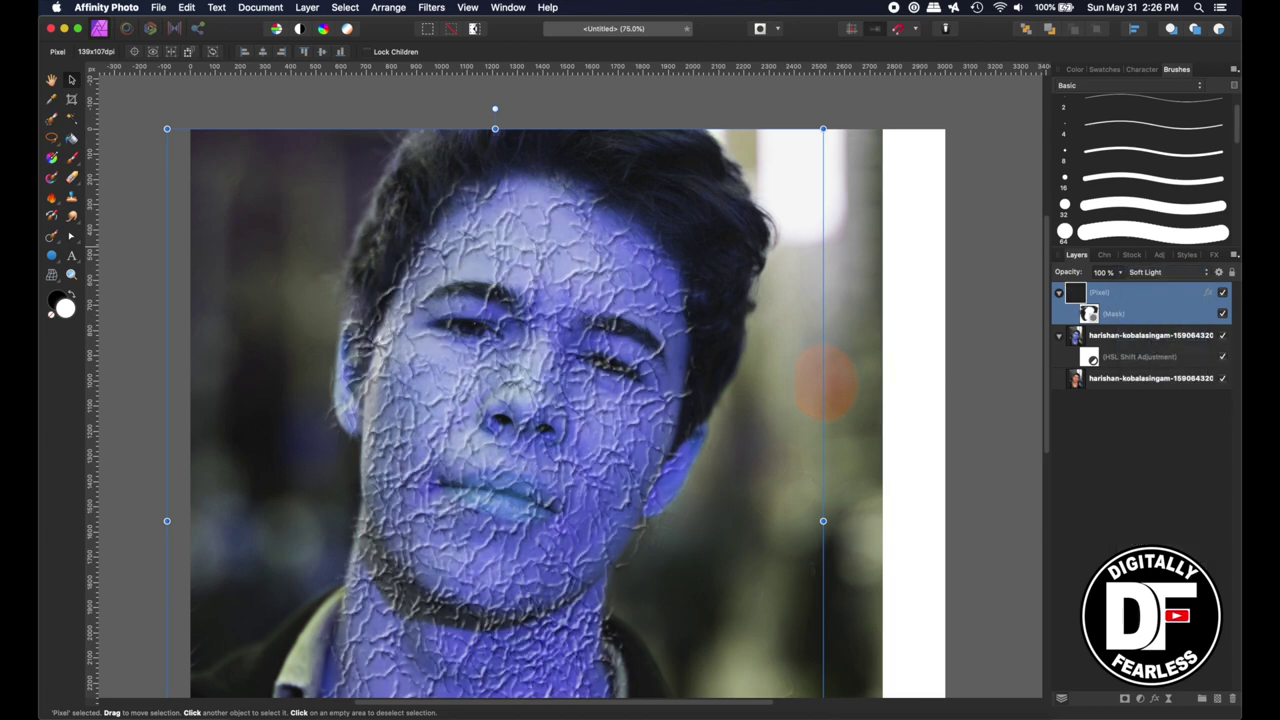
# Try and discard a colour overlay on the cracks, then lower the layer's opacity to 69%
pyautogui.click(1210, 294)
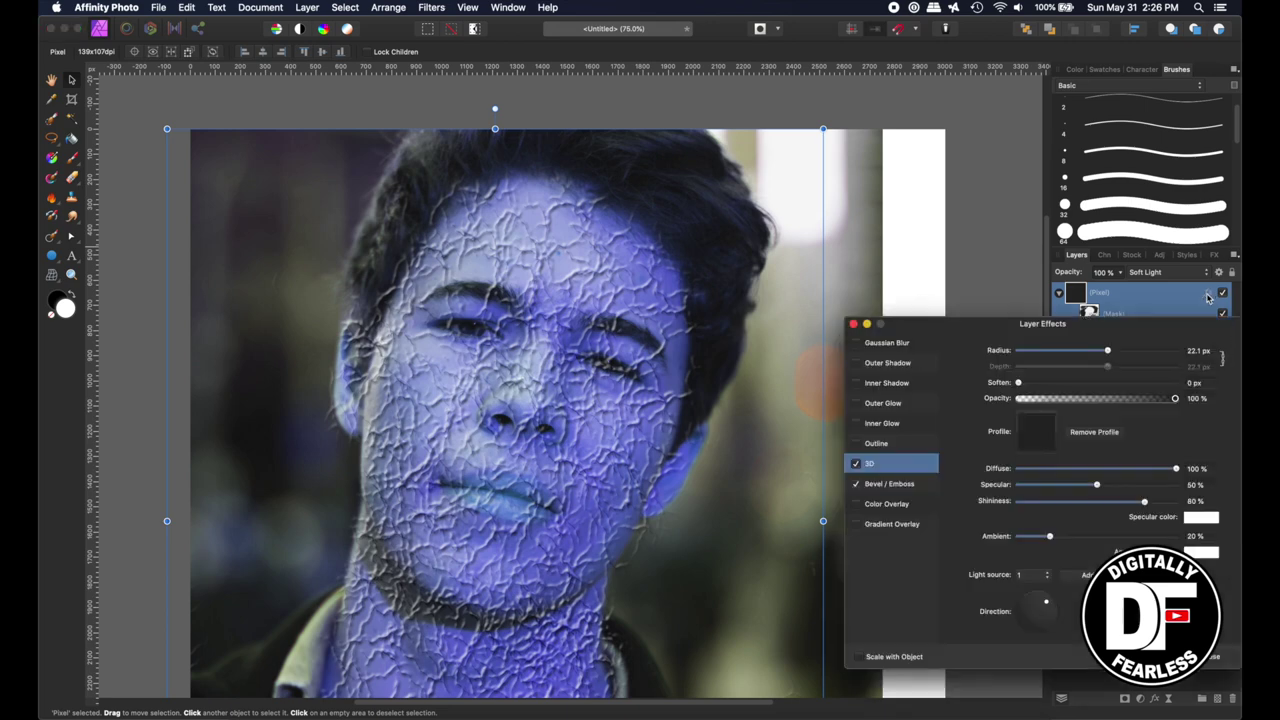
pyautogui.click(856, 505)
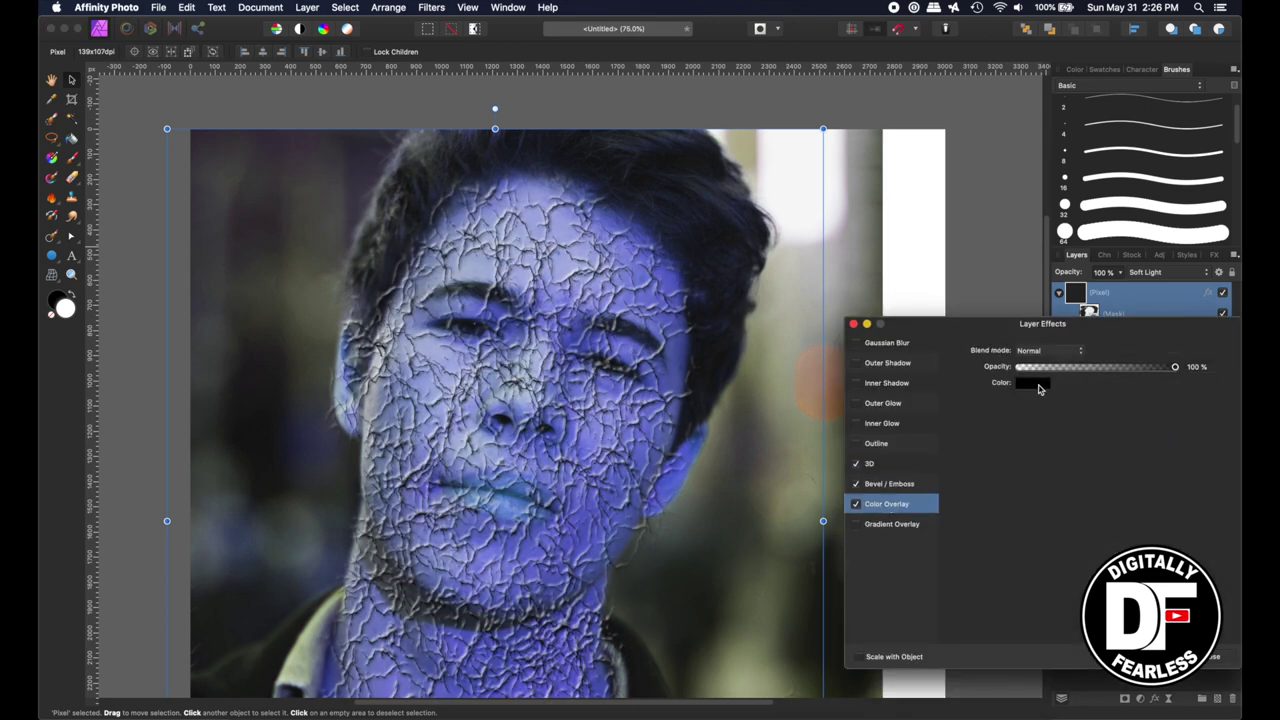
pyautogui.click(1035, 383)
pyautogui.moveTo(1054, 462); pyautogui.dragTo(1168, 451)
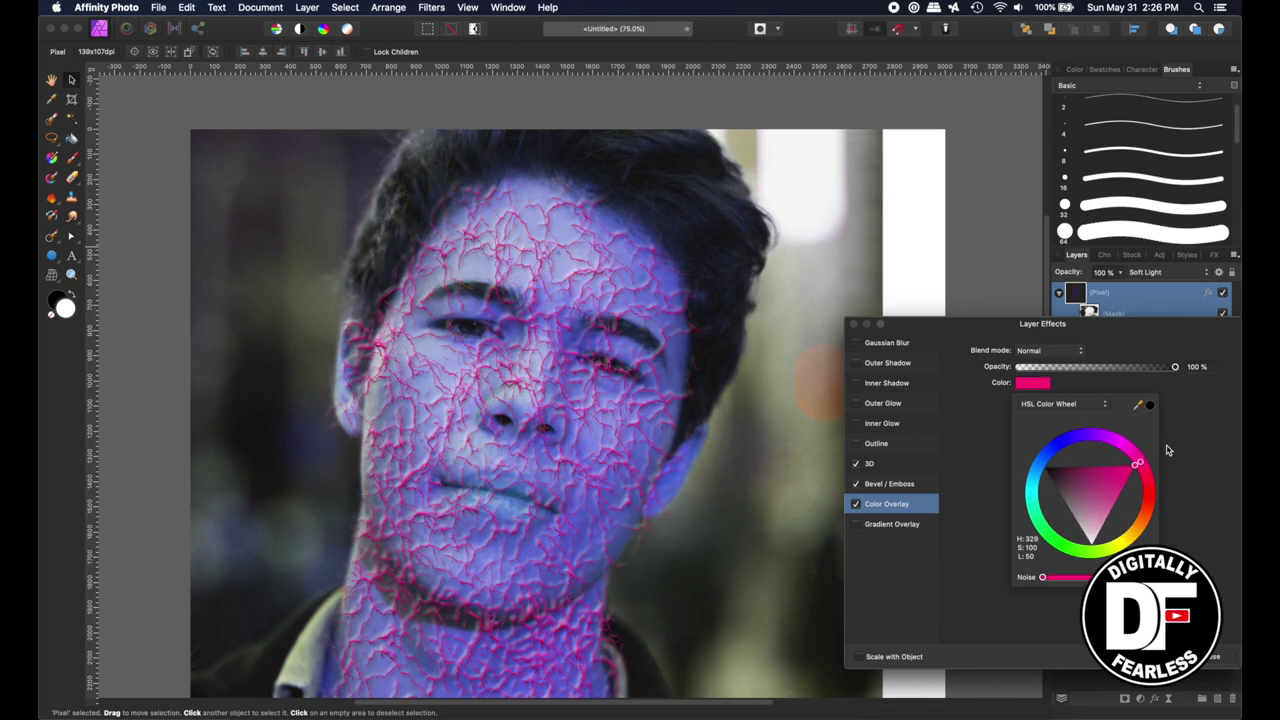
pyautogui.click(857, 504)
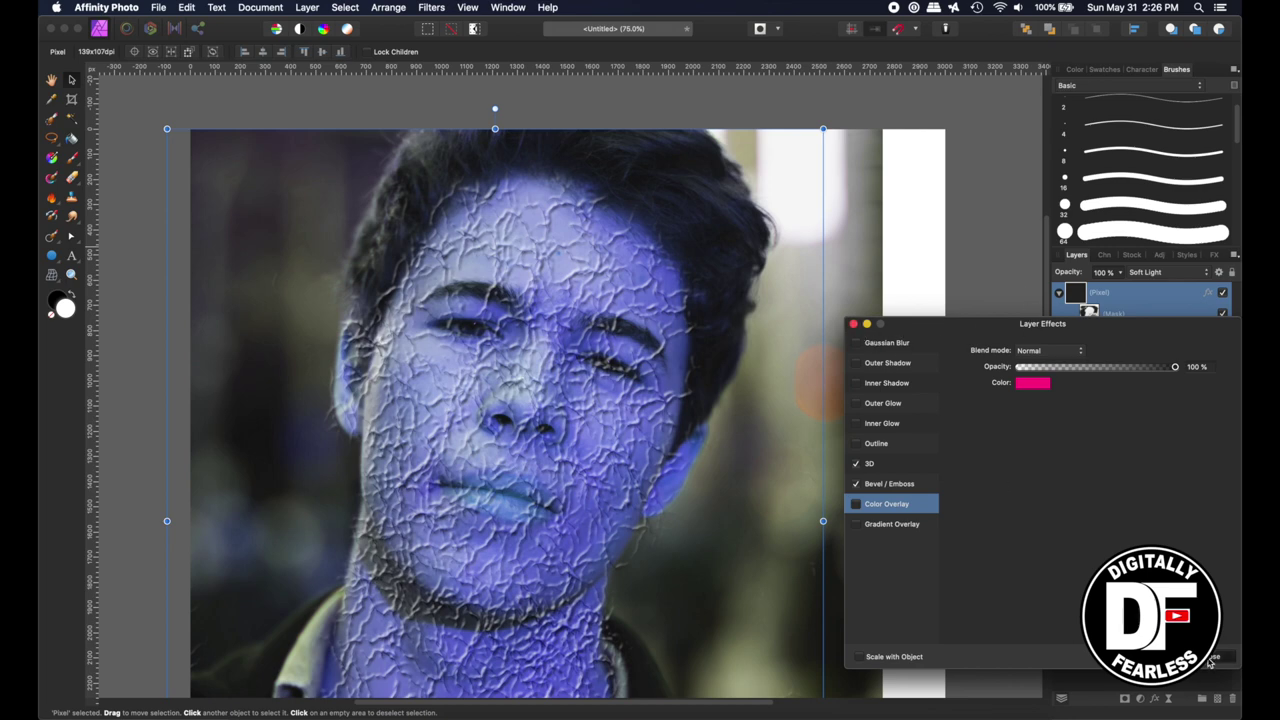
pyautogui.click(1213, 657)
pyautogui.moveTo(1101, 272); pyautogui.dragTo(1053, 280)
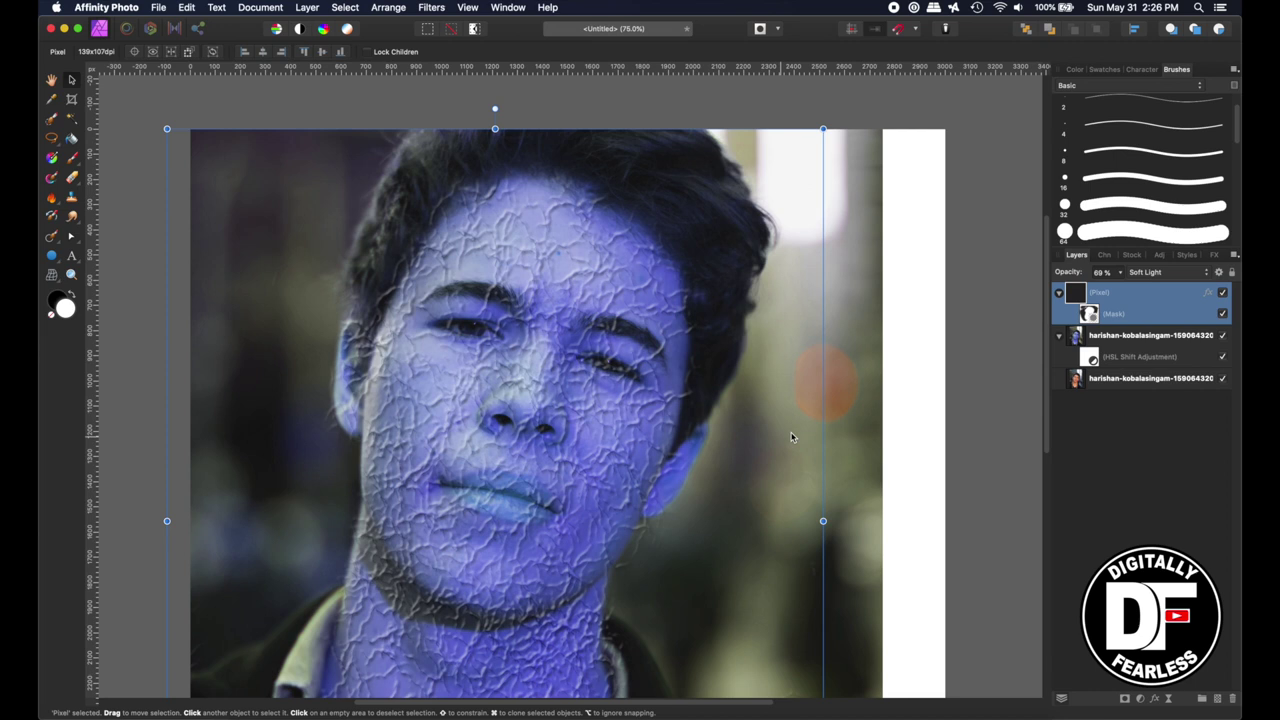
# Paint black on the crackle mask over the eyes with a smaller brush at higher zoom
pyautogui.click(1102, 313)
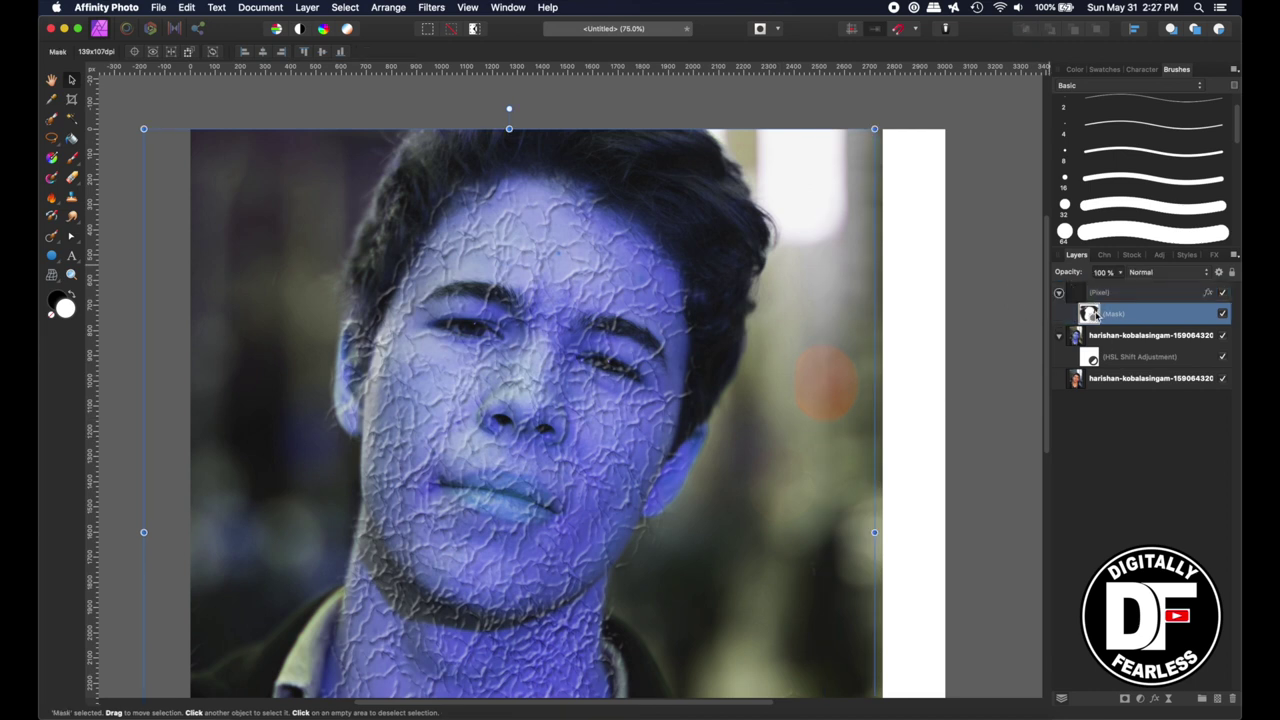
pyautogui.click(72, 158)
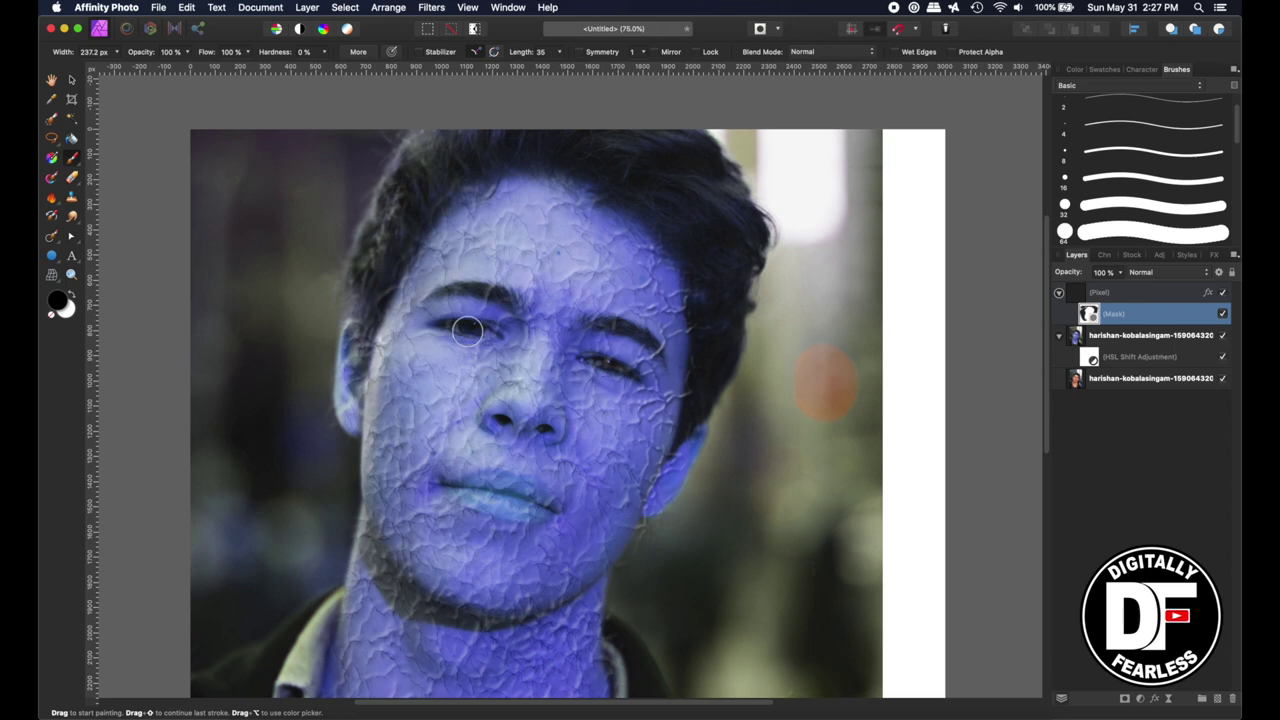
pyautogui.press('[')
pyautogui.press('[')
pyautogui.press('[')
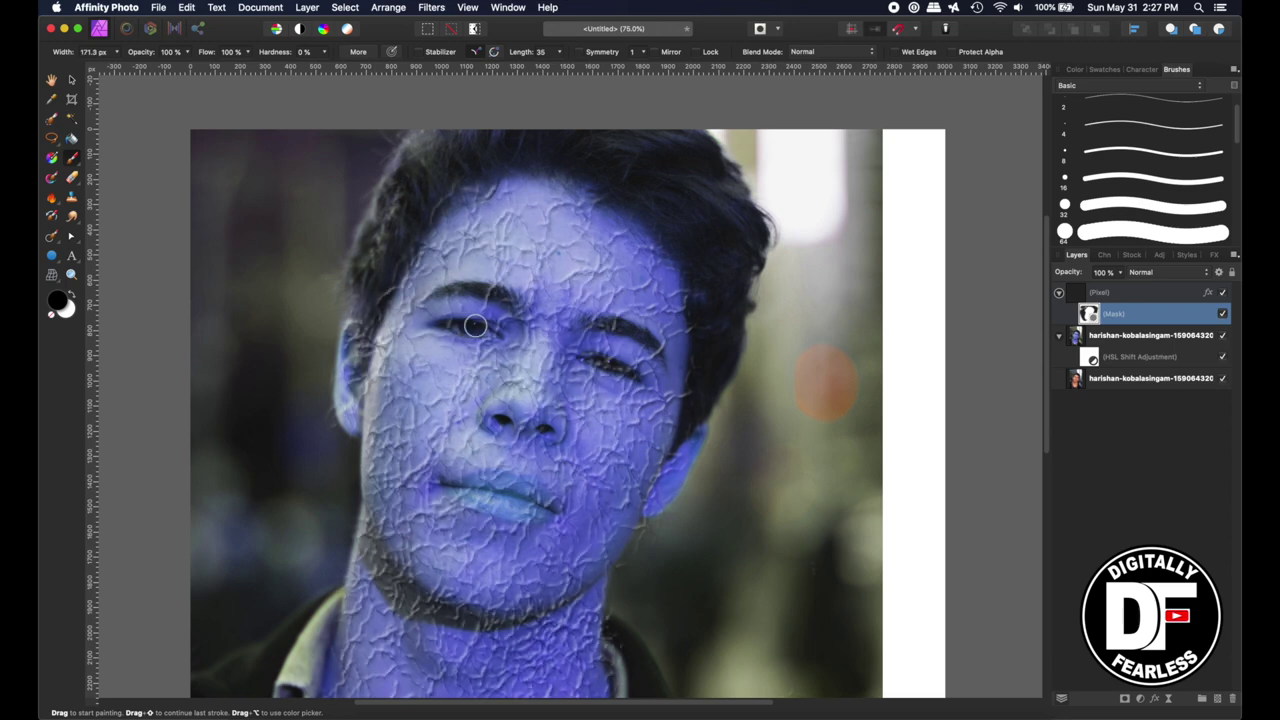
pyautogui.press('super+equal')
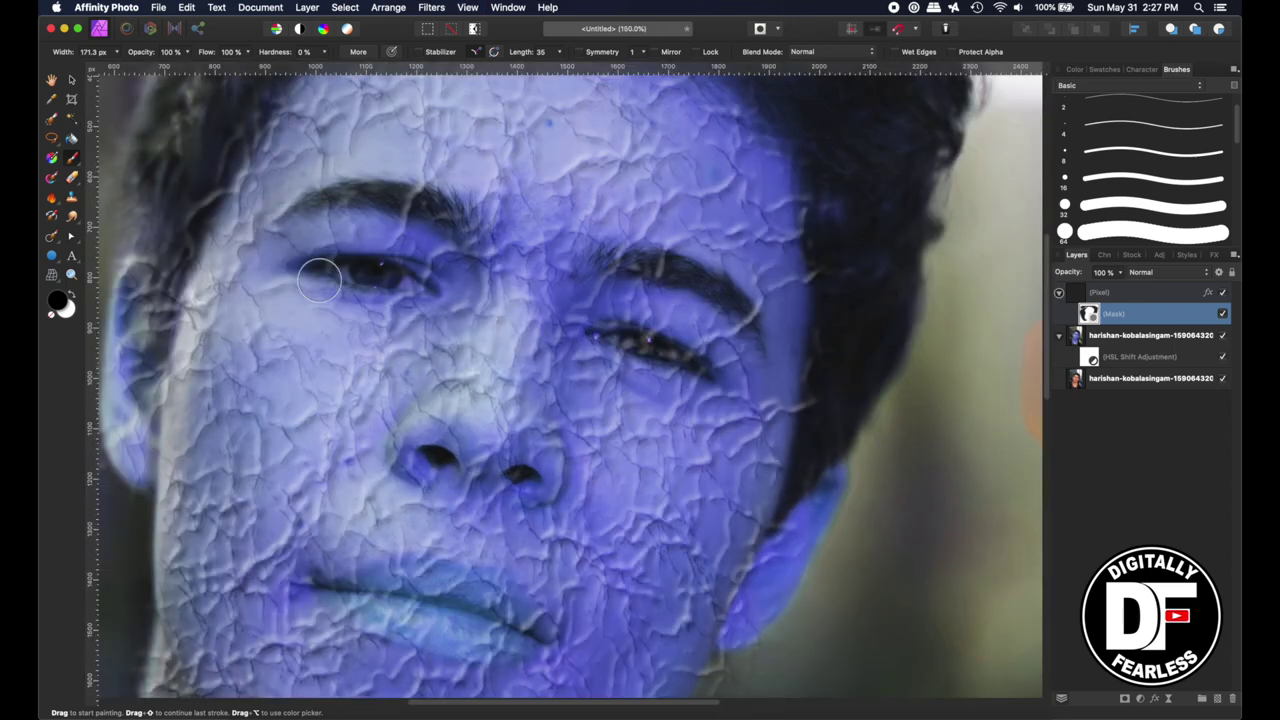
pyautogui.press('[')
pyautogui.press('[')
pyautogui.moveTo(333, 270); pyautogui.dragTo(409, 283)
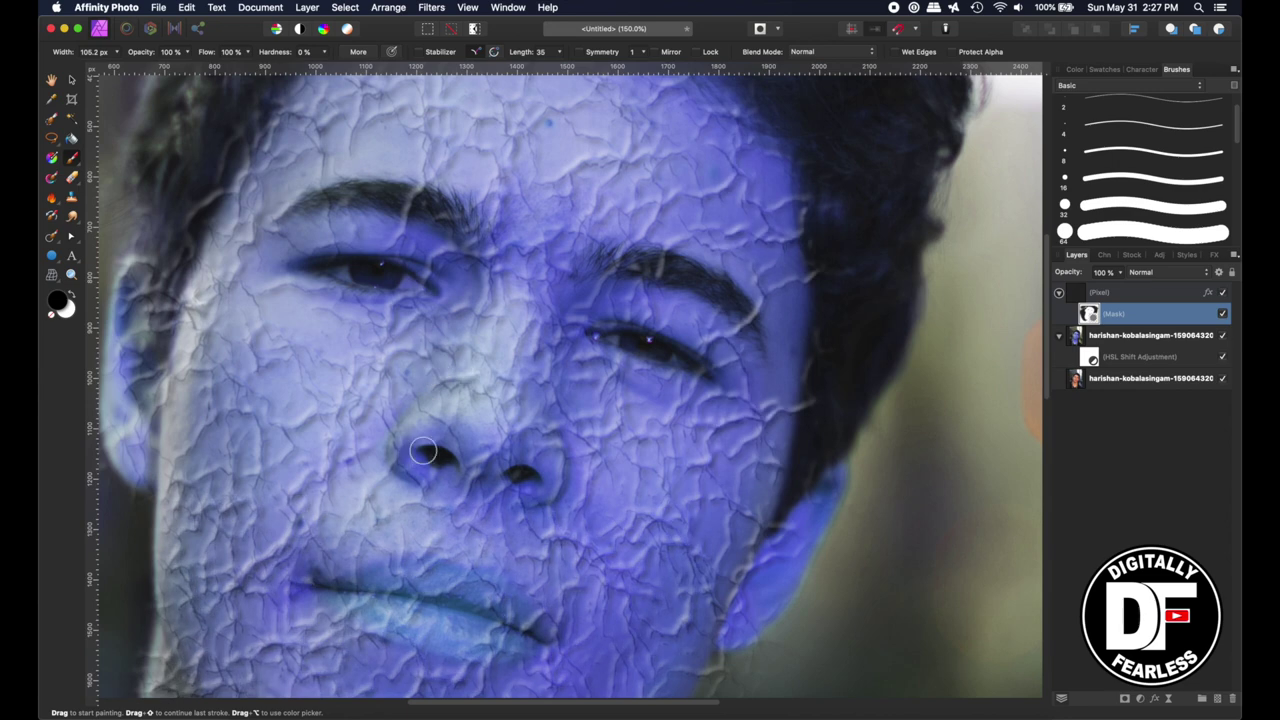
pyautogui.scroll(-4, 430, 440)
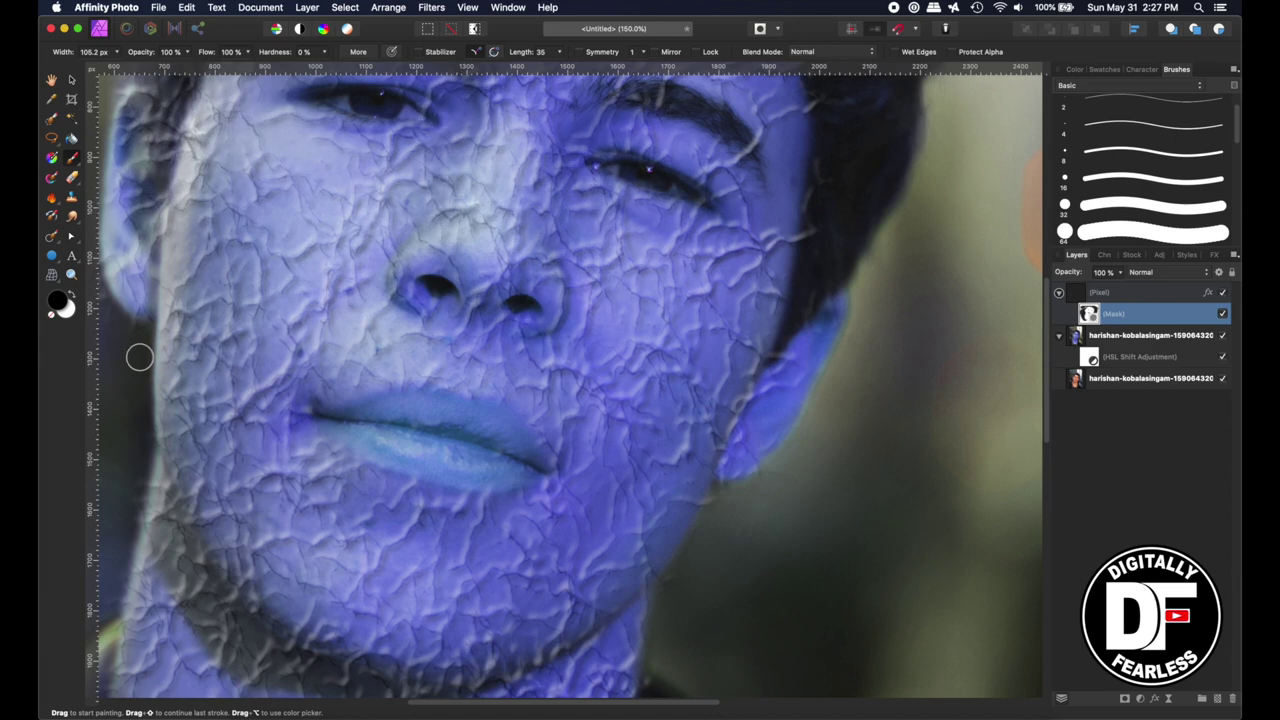
pyautogui.scroll(5, 144, 363)
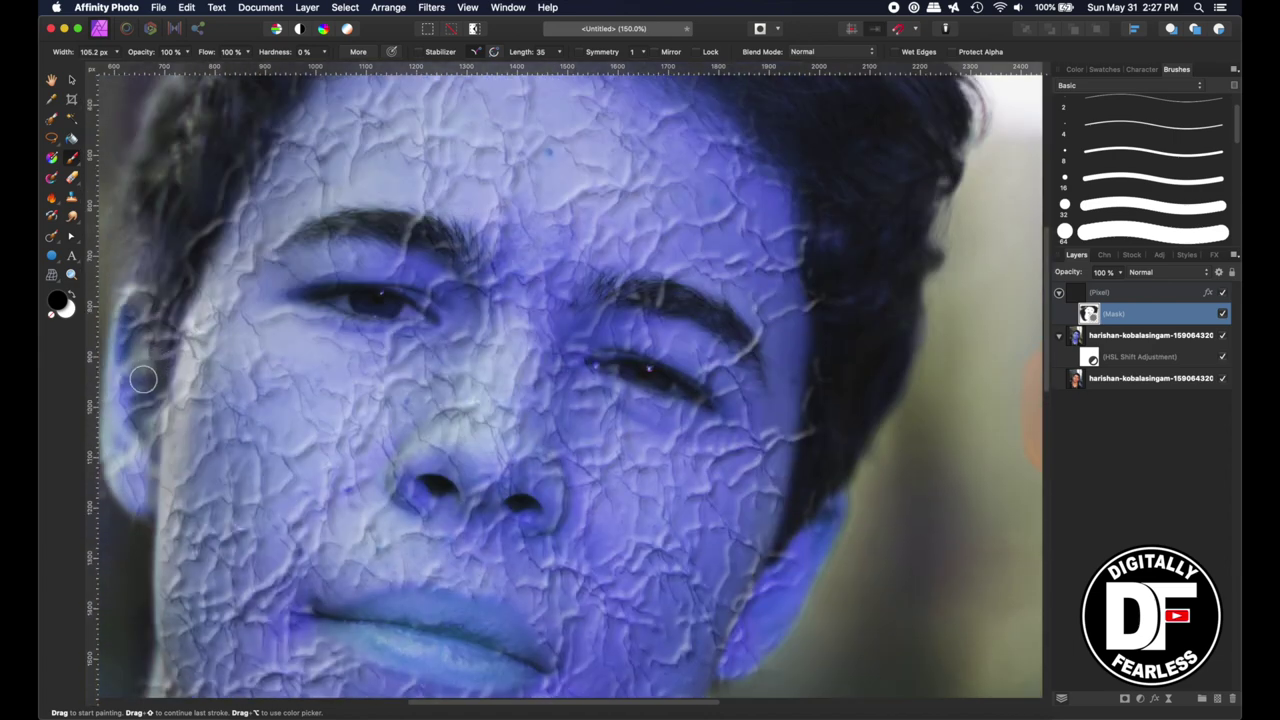
pyautogui.hscroll(-5, 140, 370)
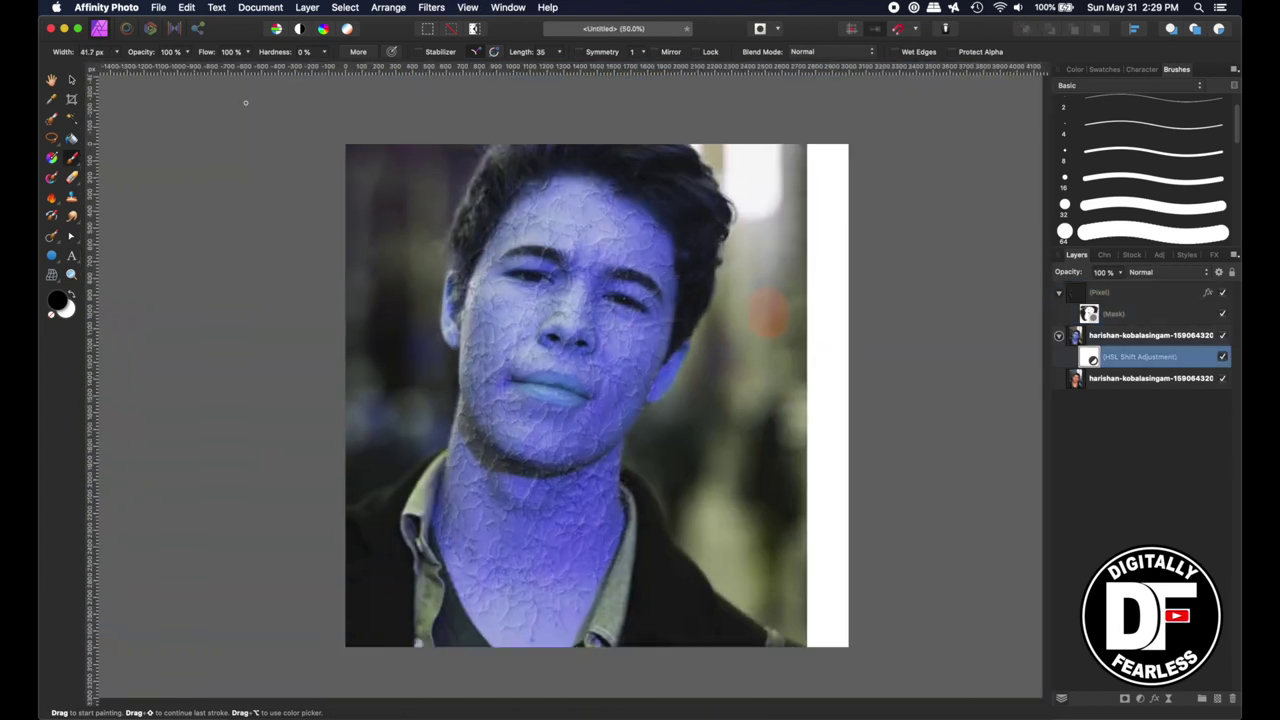
# Merge visible into a new top layer and crop off the right white strip to 2694 × 3000 px
pyautogui.click(73, 81)
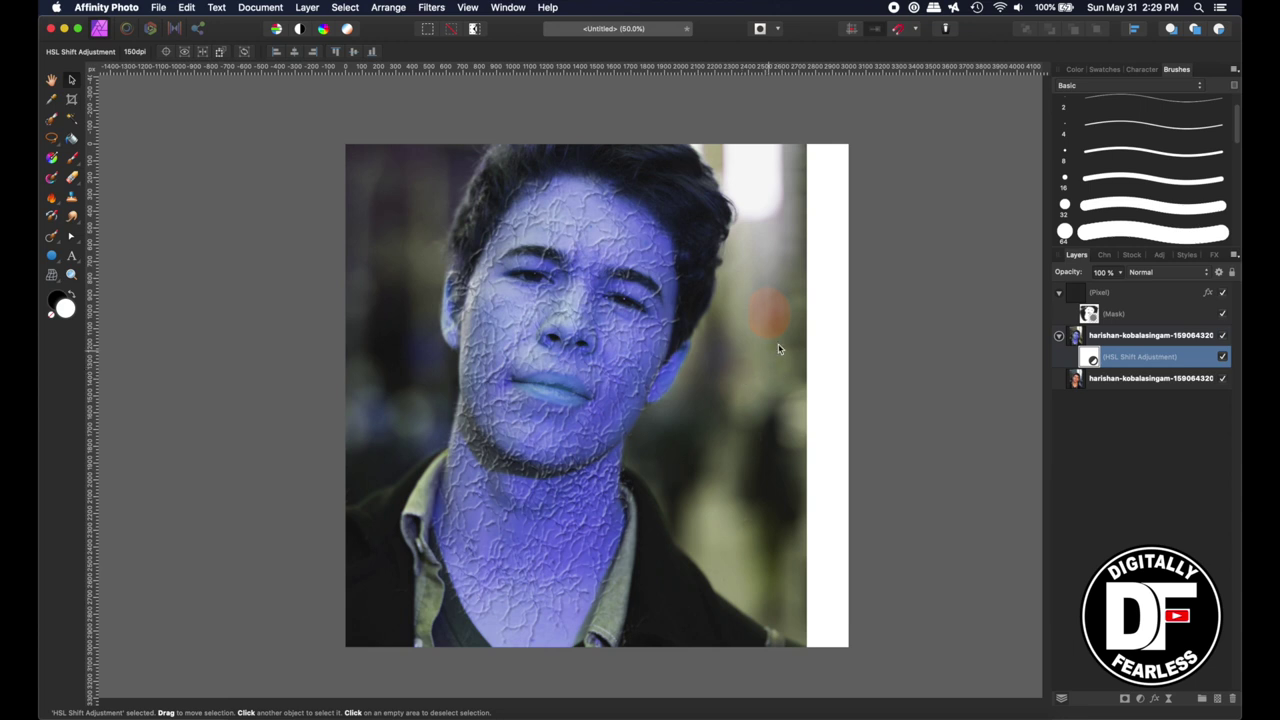
pyautogui.scroll(3, 756, 440)
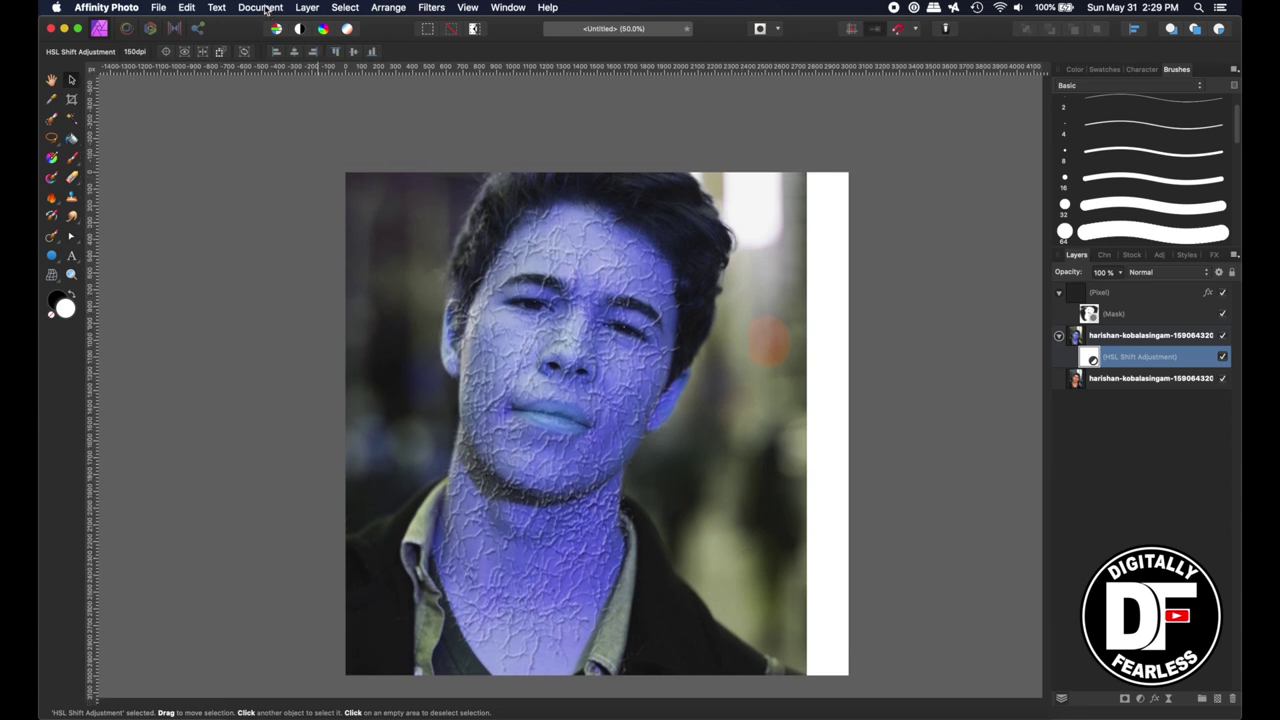
pyautogui.click(311, 9)
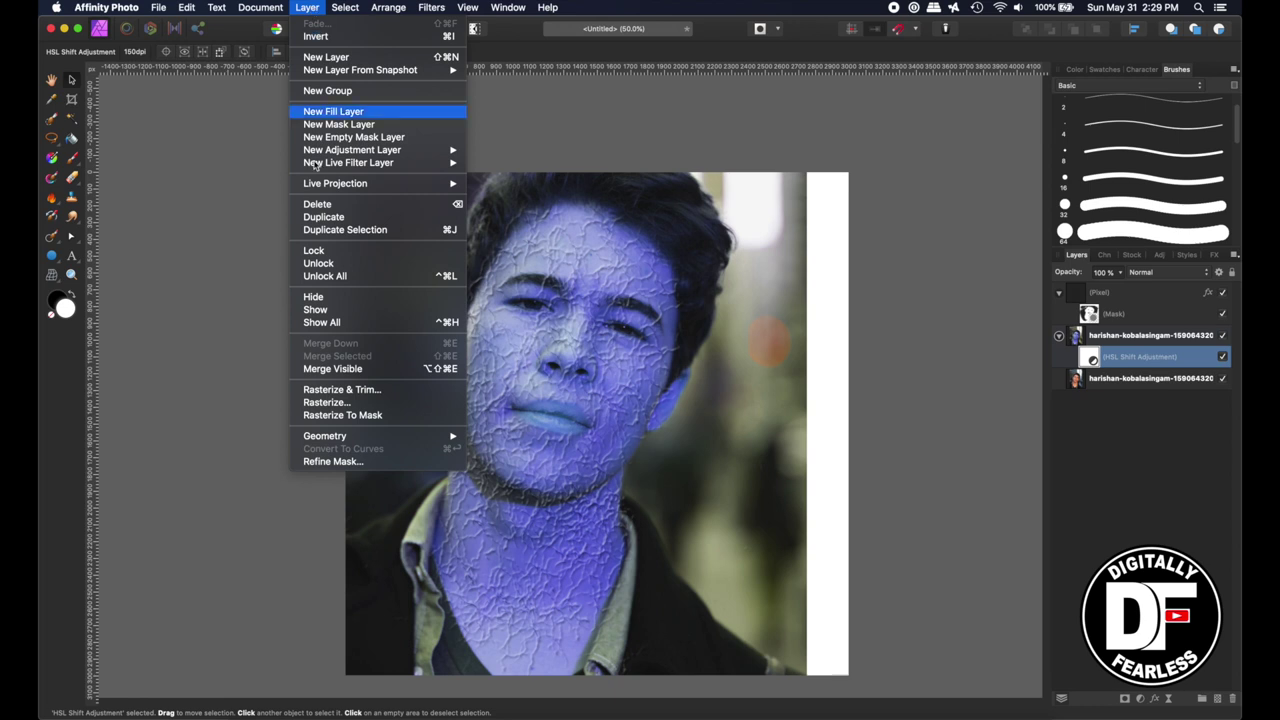
pyautogui.click(324, 369)
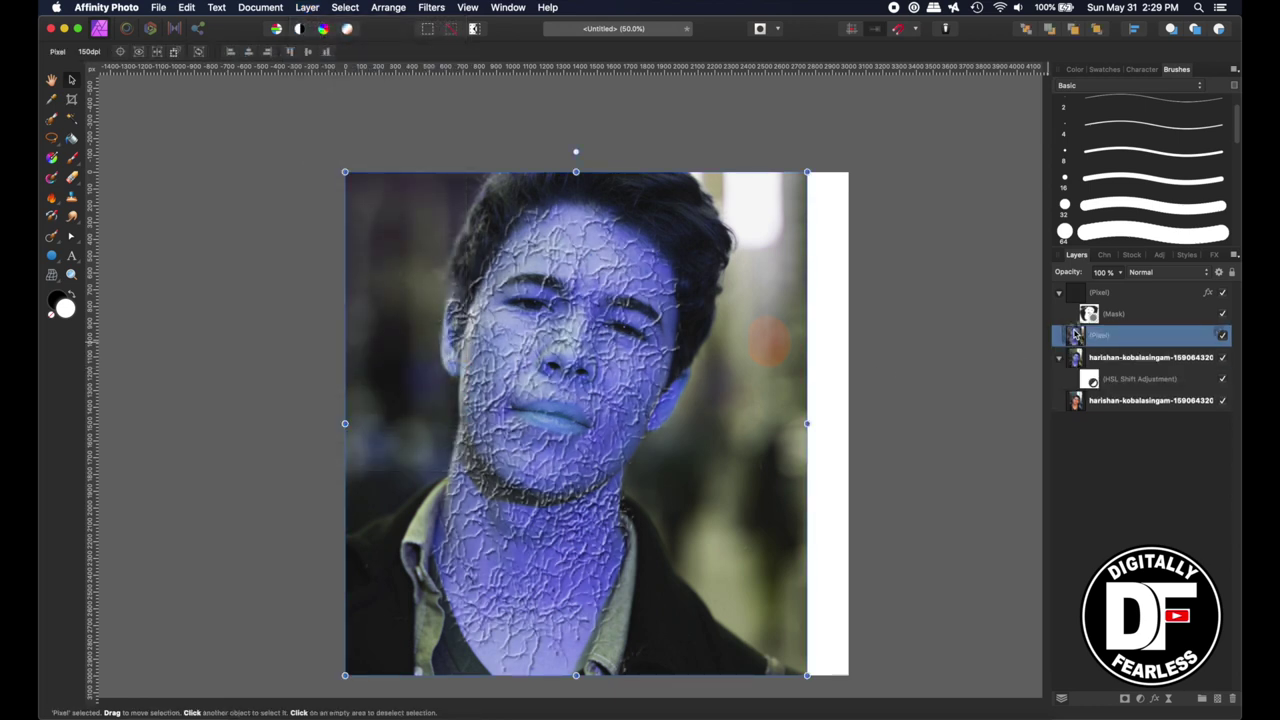
pyautogui.moveTo(1074, 336); pyautogui.dragTo(1078, 290)
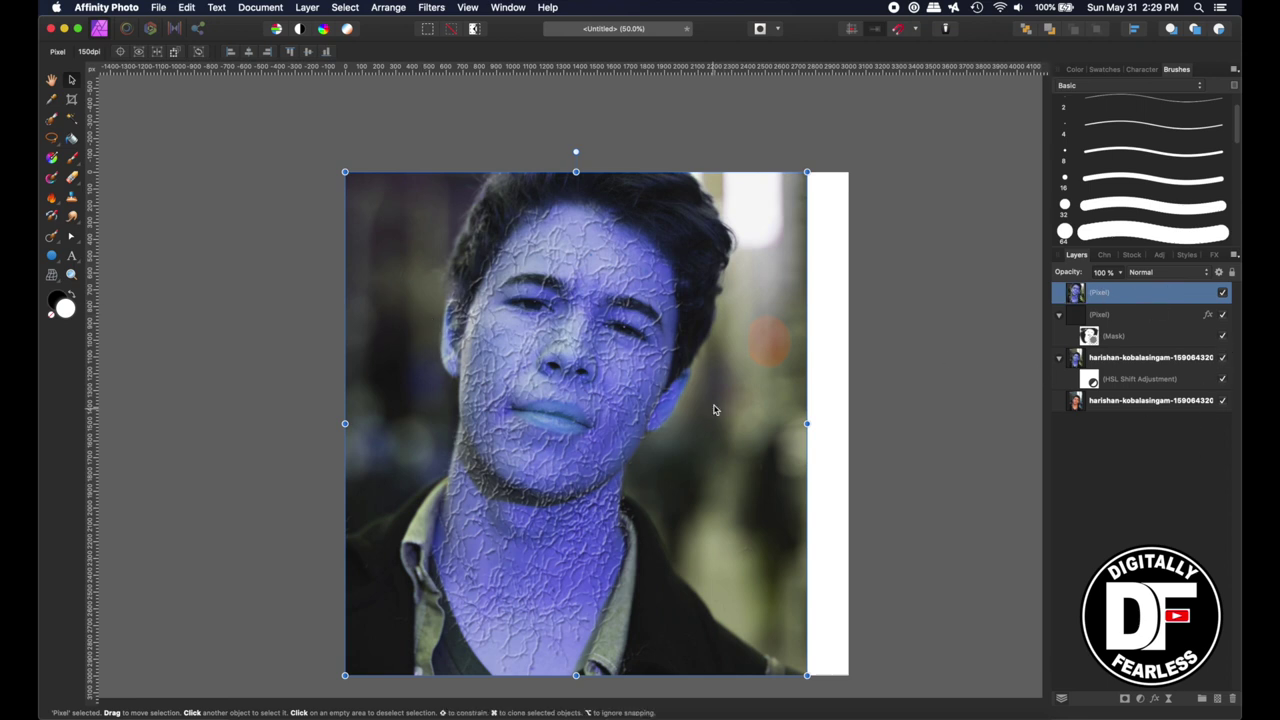
pyautogui.click(71, 98)
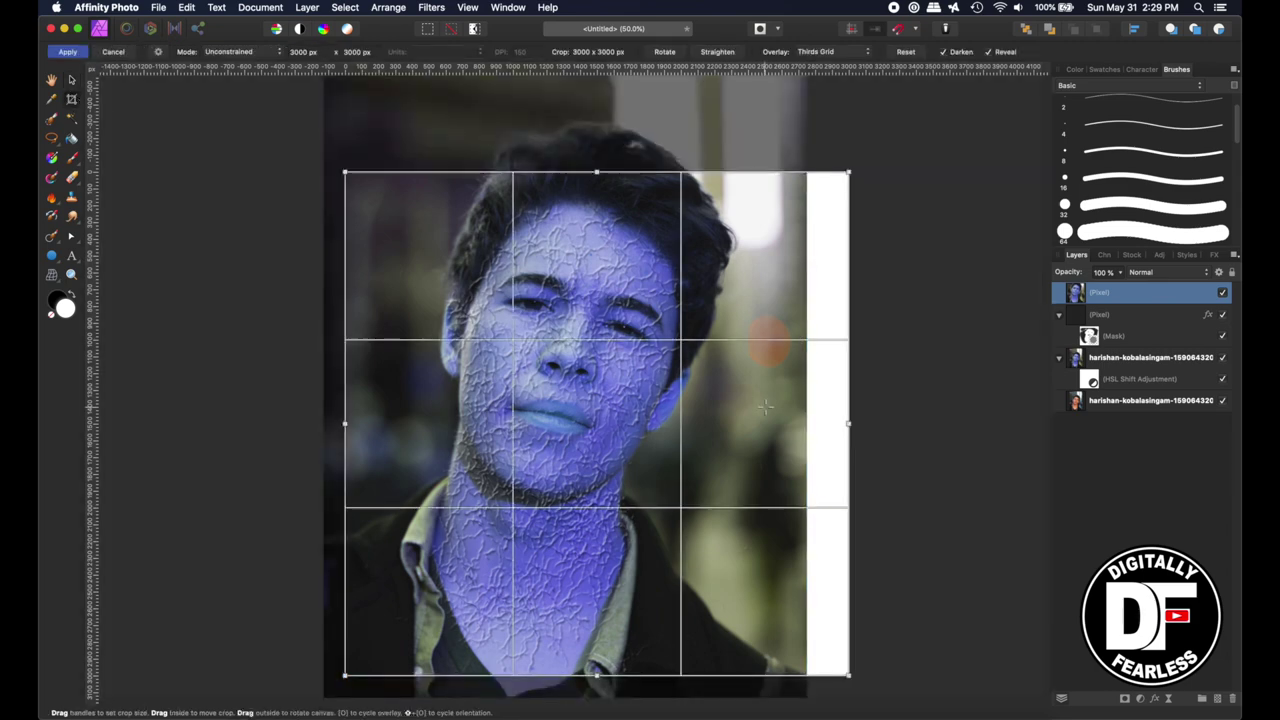
pyautogui.moveTo(849, 424); pyautogui.dragTo(797, 424)
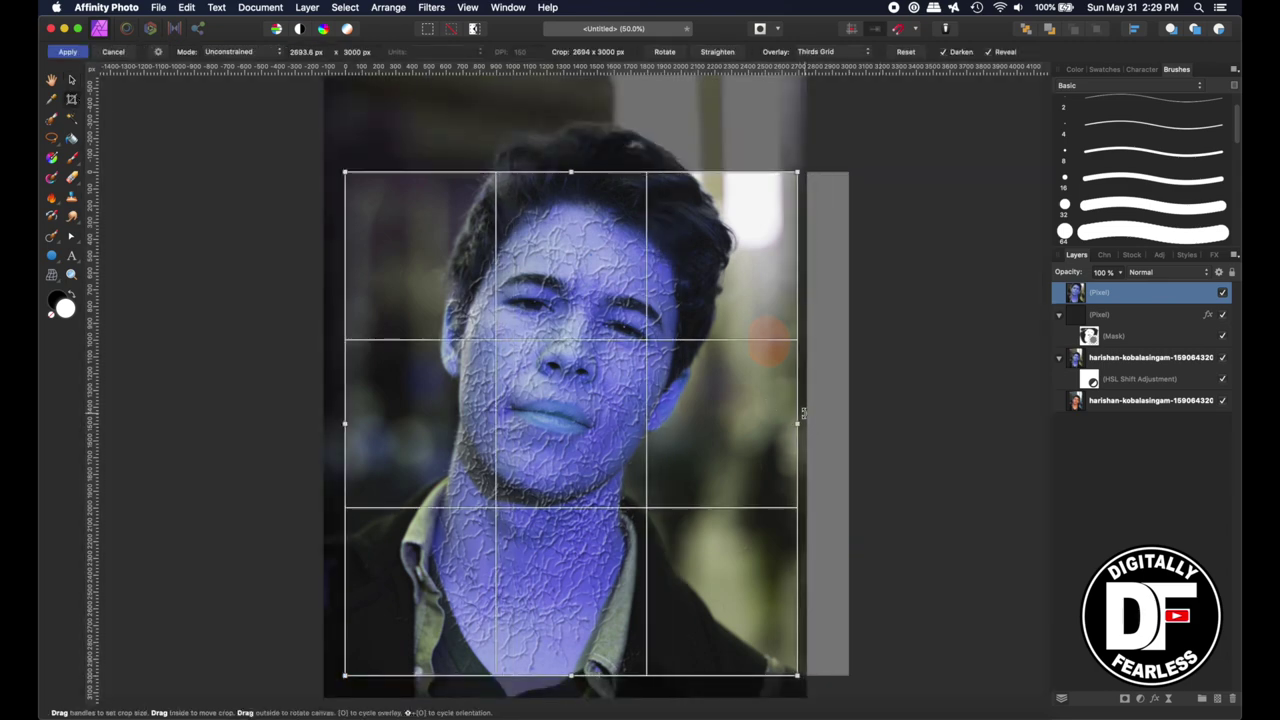
# Apply the crop and add a new fill layer with a gradient fill
pyautogui.press('h')
pyautogui.click(307, 8)
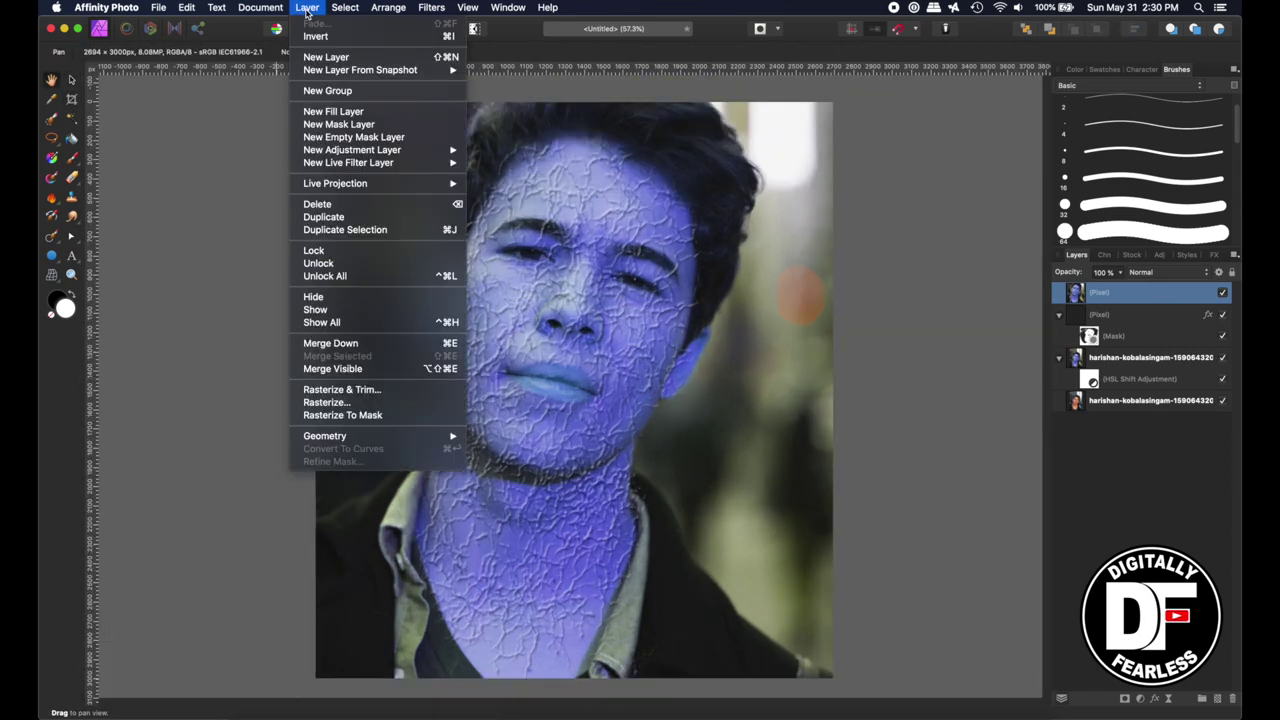
pyautogui.click(333, 111)
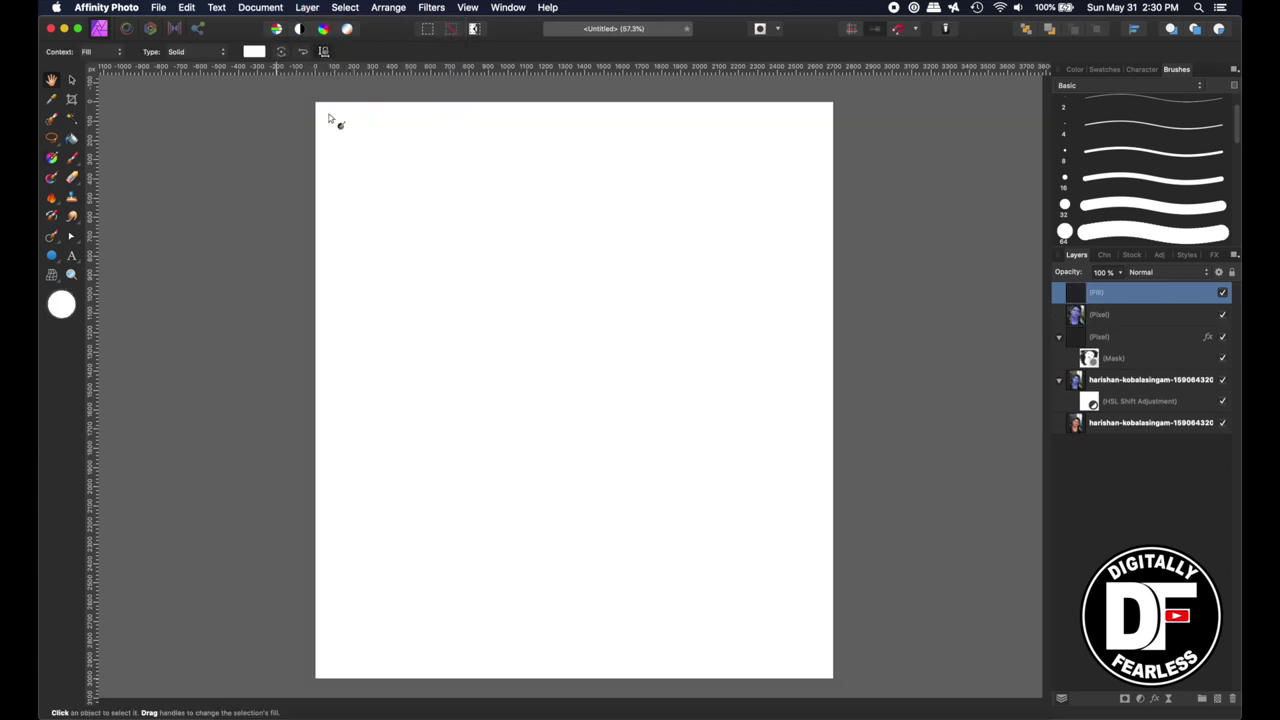
pyautogui.click(254, 51)
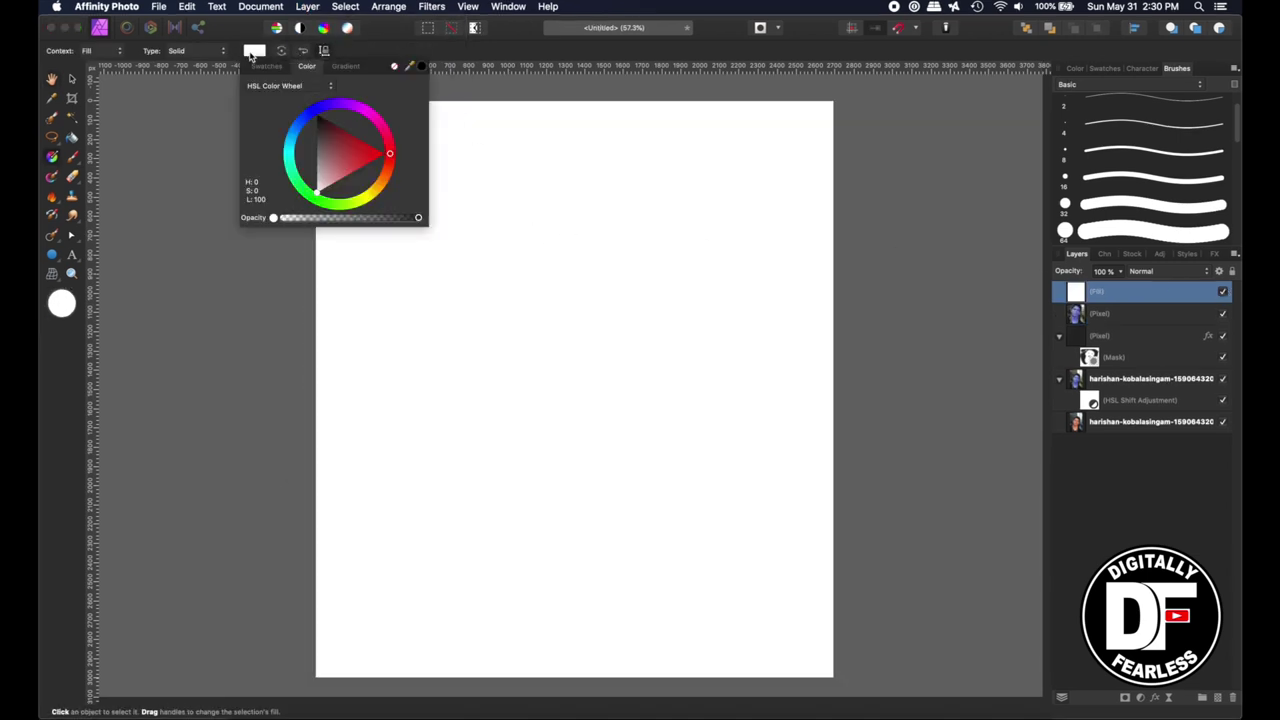
pyautogui.click(348, 66)
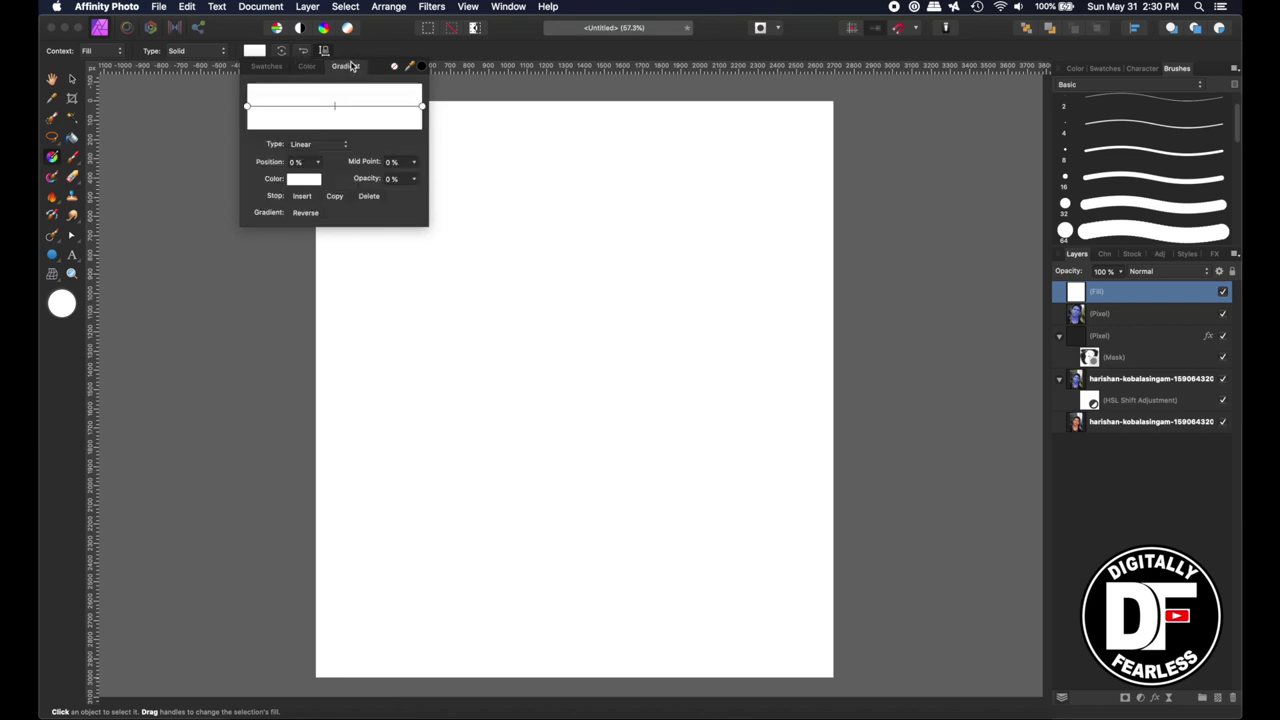
# Make the gradient run cyan to orange and lay it from canvas top to bottom
pyautogui.click(247, 106)
pyautogui.click(313, 182)
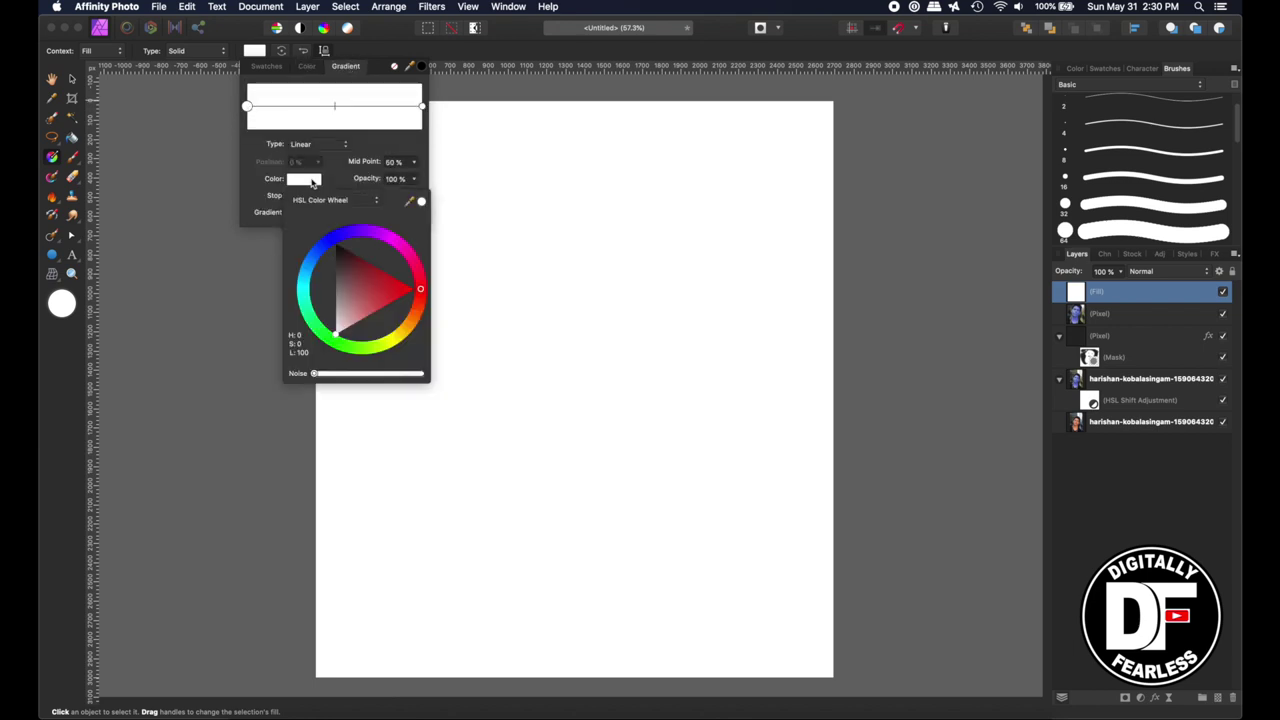
pyautogui.moveTo(318, 251); pyautogui.dragTo(324, 246)
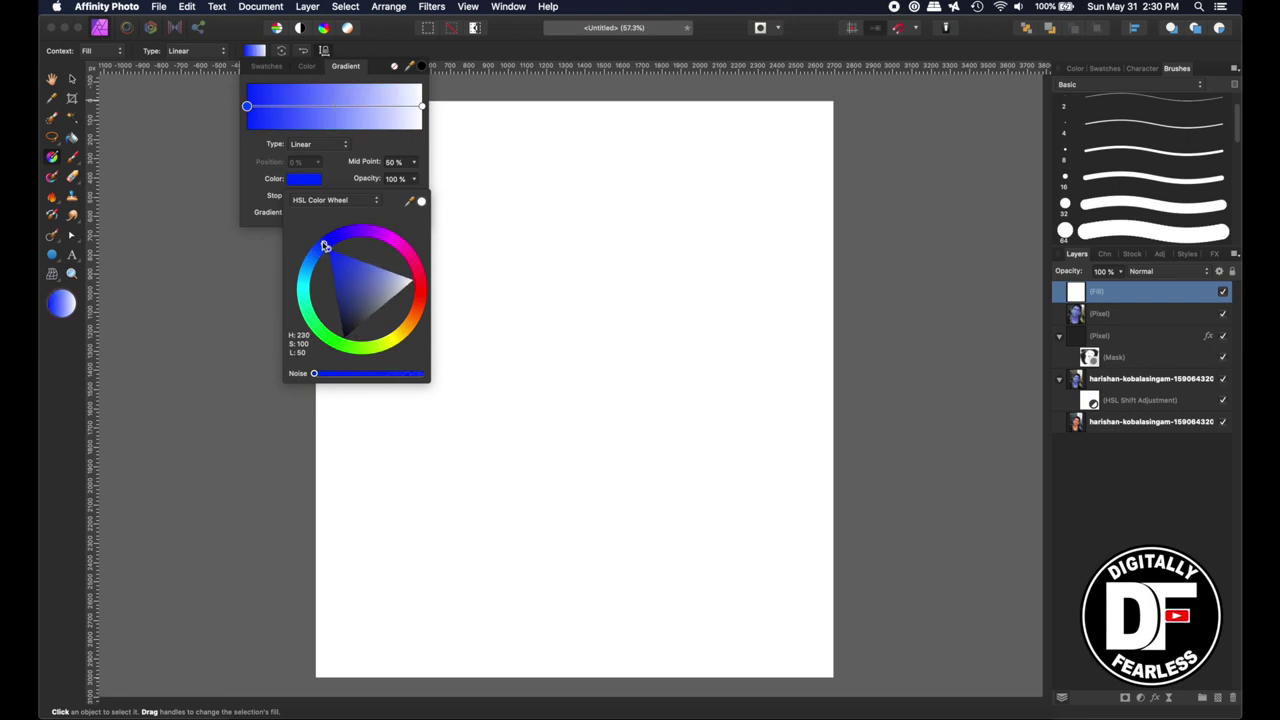
pyautogui.click(422, 107)
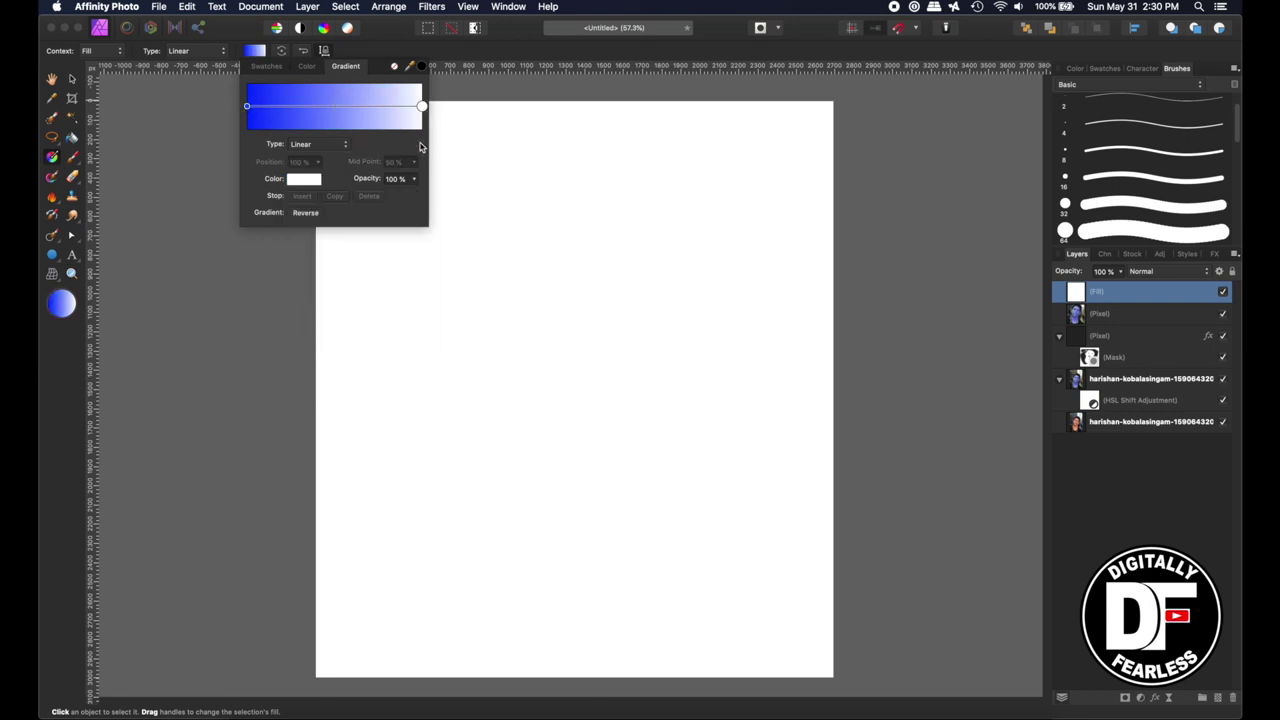
pyautogui.click(314, 181)
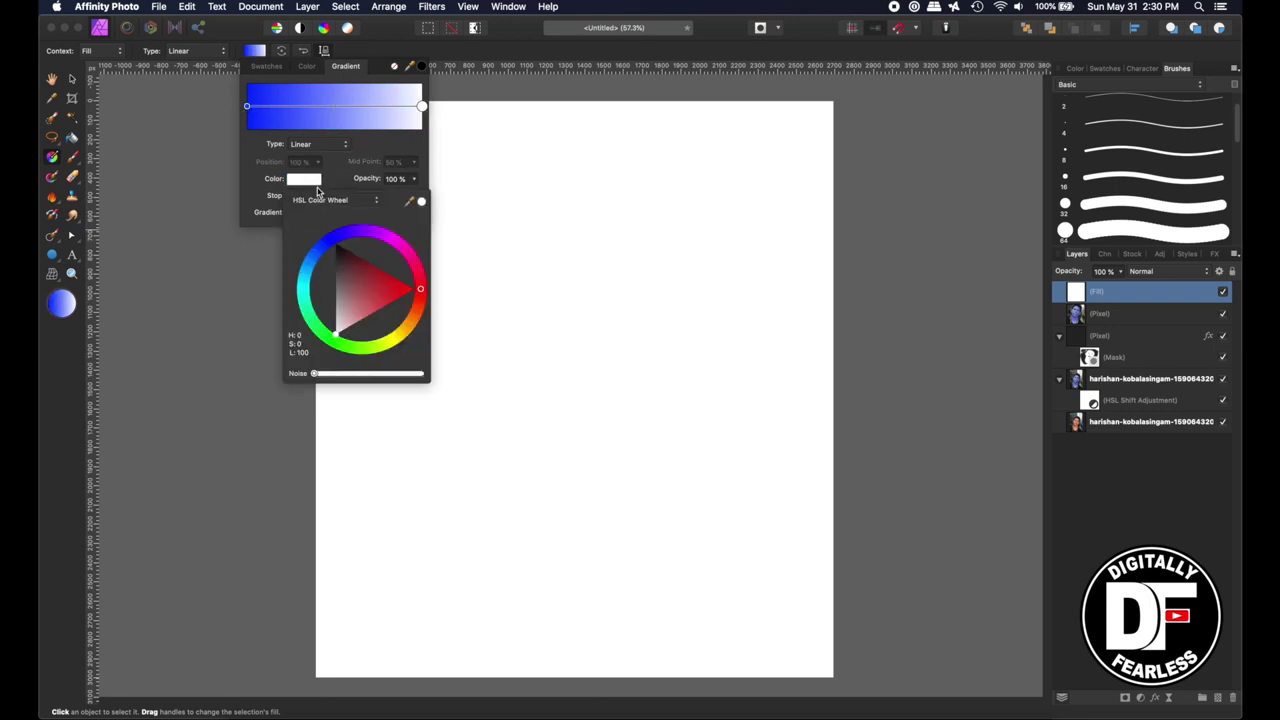
pyautogui.click(409, 333)
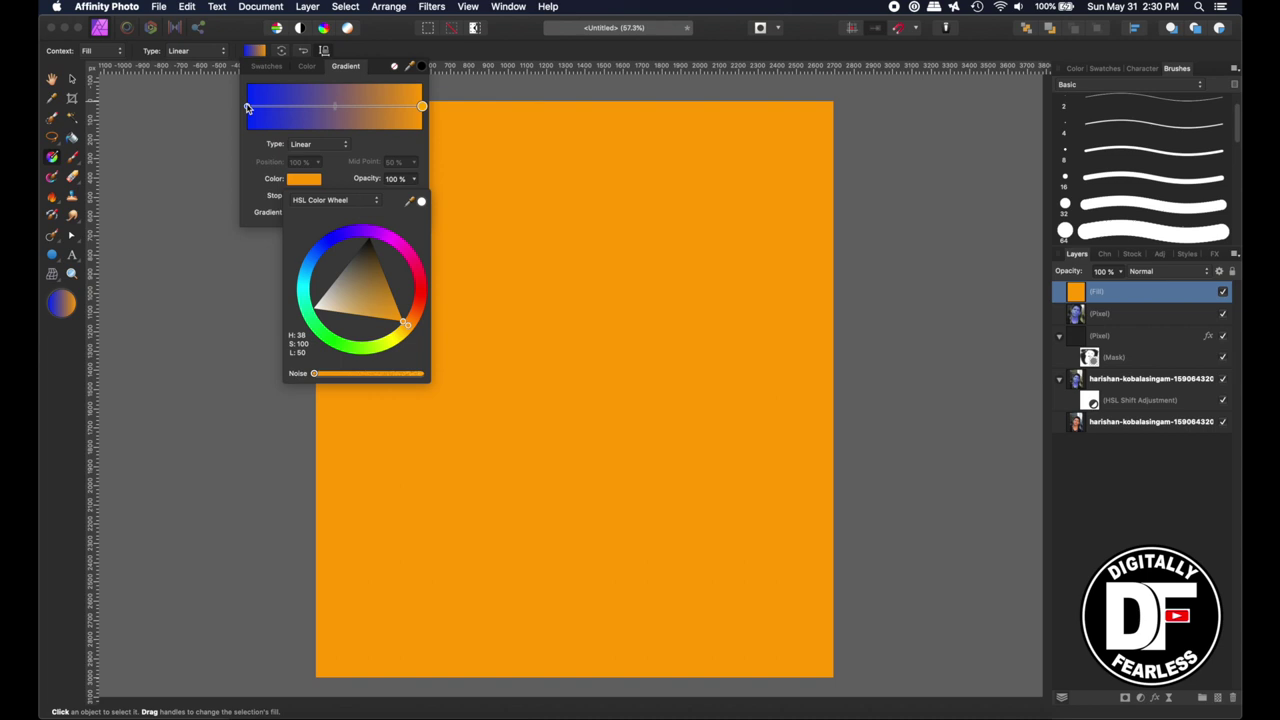
pyautogui.click(247, 106)
pyautogui.click(303, 179)
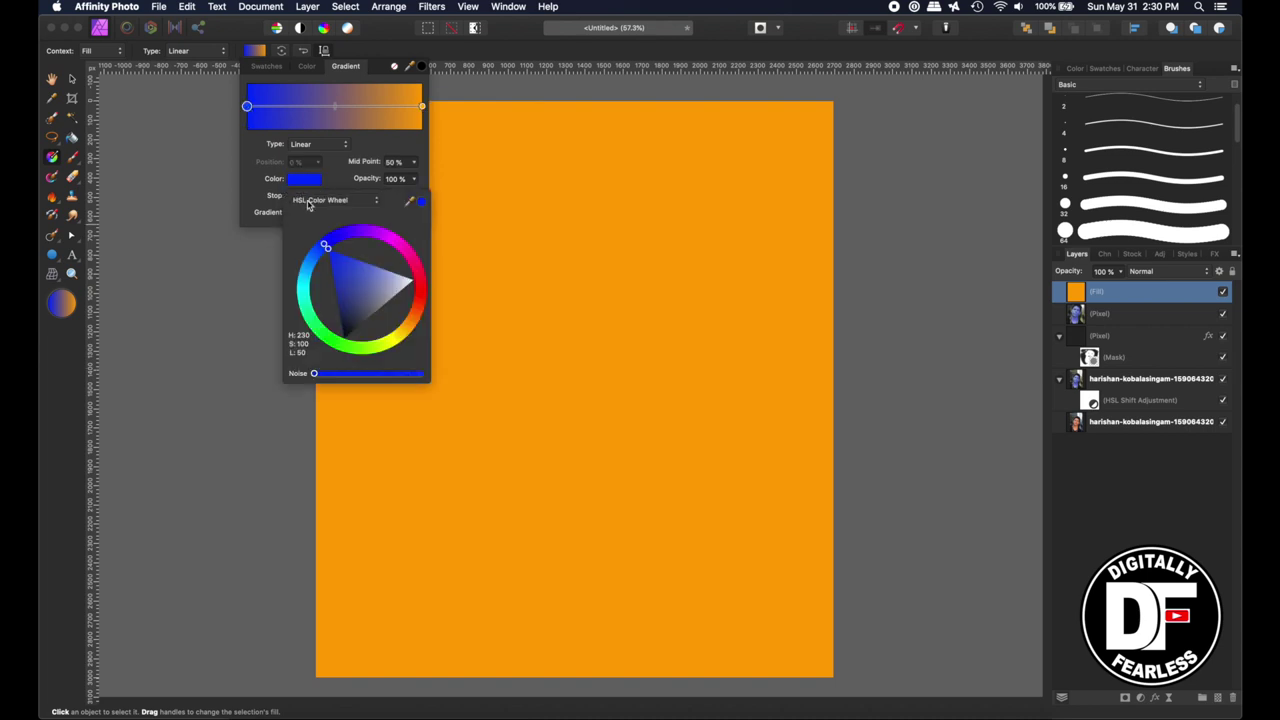
pyautogui.moveTo(301, 267); pyautogui.dragTo(301, 278)
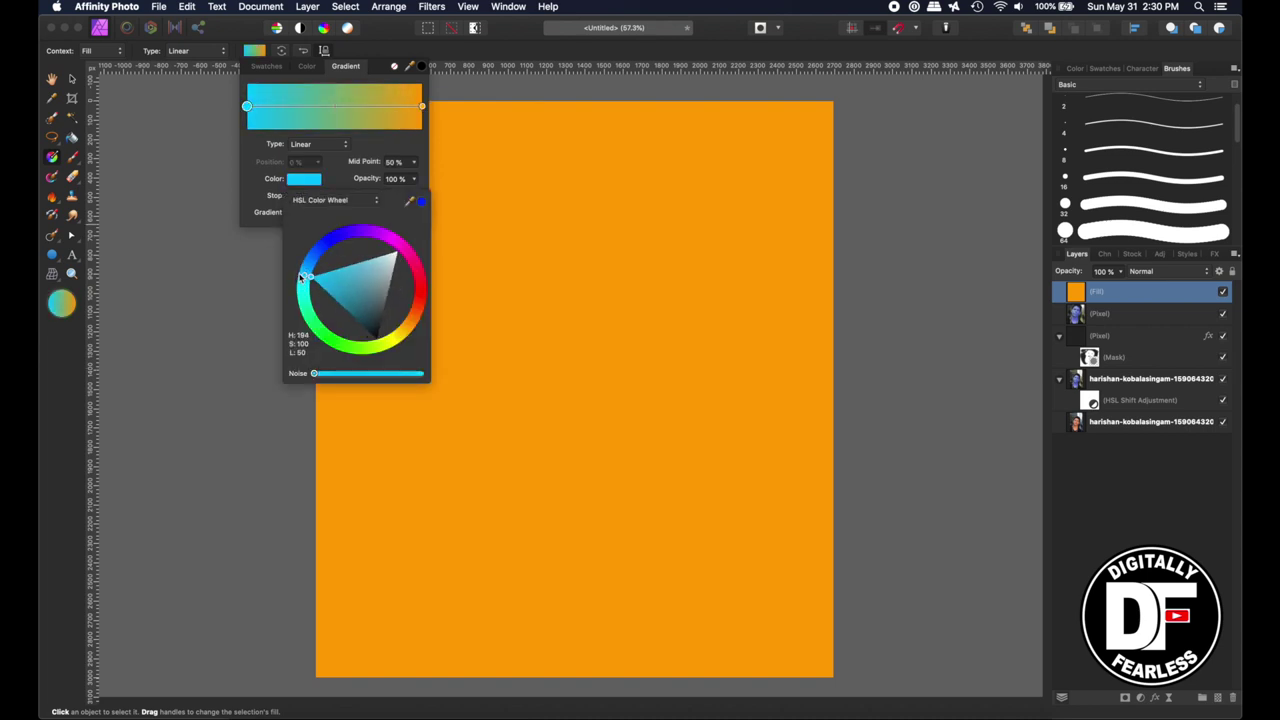
pyautogui.moveTo(566, 114); pyautogui.dragTo(567, 628)
# Blend the gradient fill in Overlay and angle it from blue lower-left to orange upper-right
pyautogui.click(1170, 271)
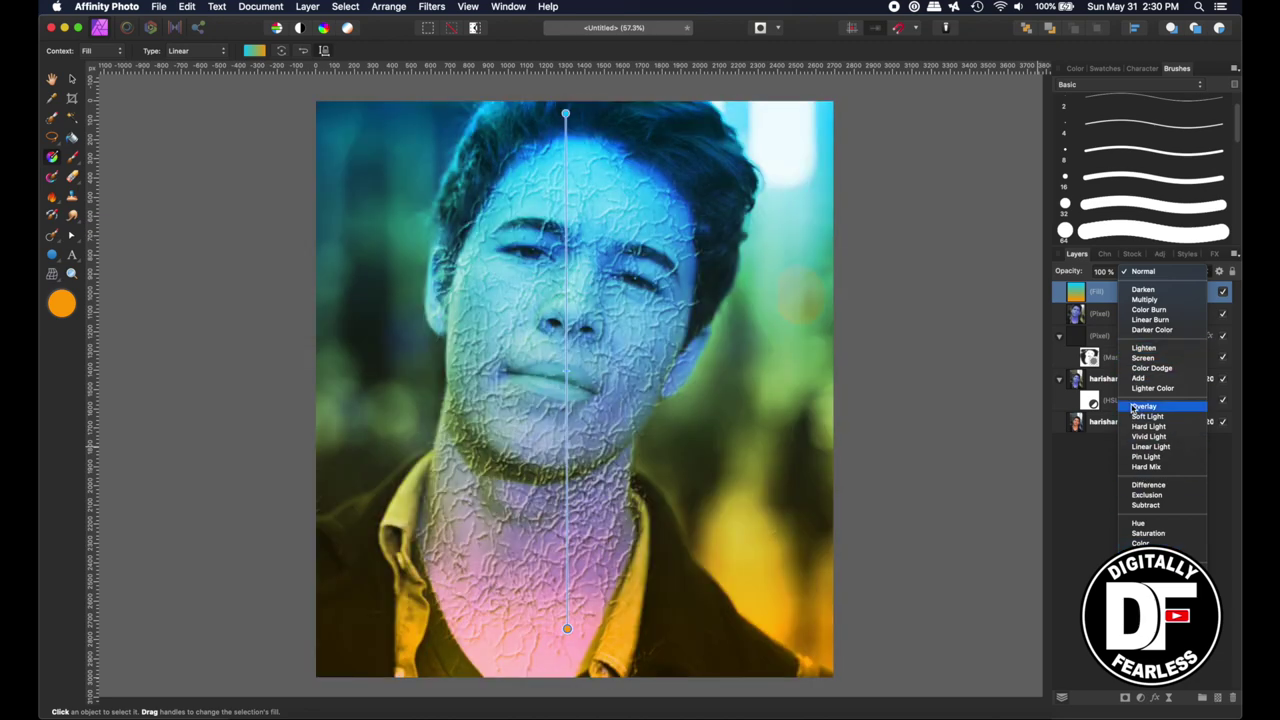
pyautogui.click(1133, 407)
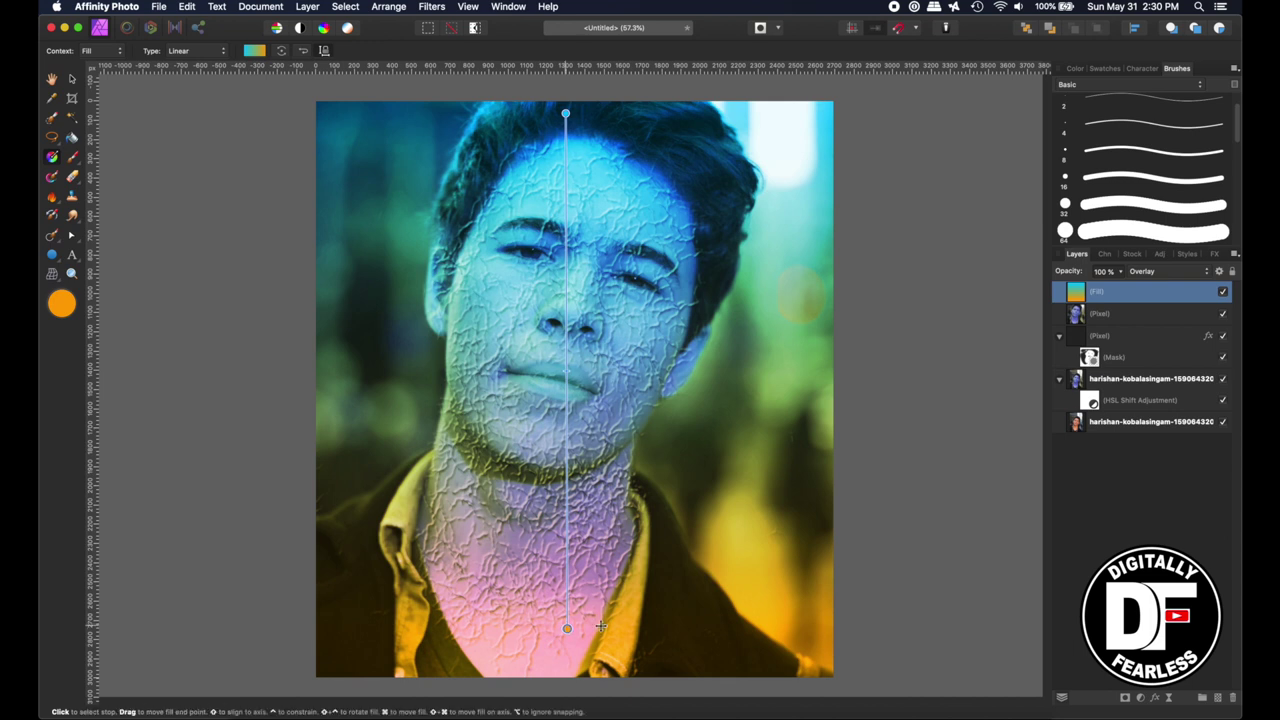
pyautogui.moveTo(567, 628); pyautogui.dragTo(754, 674)
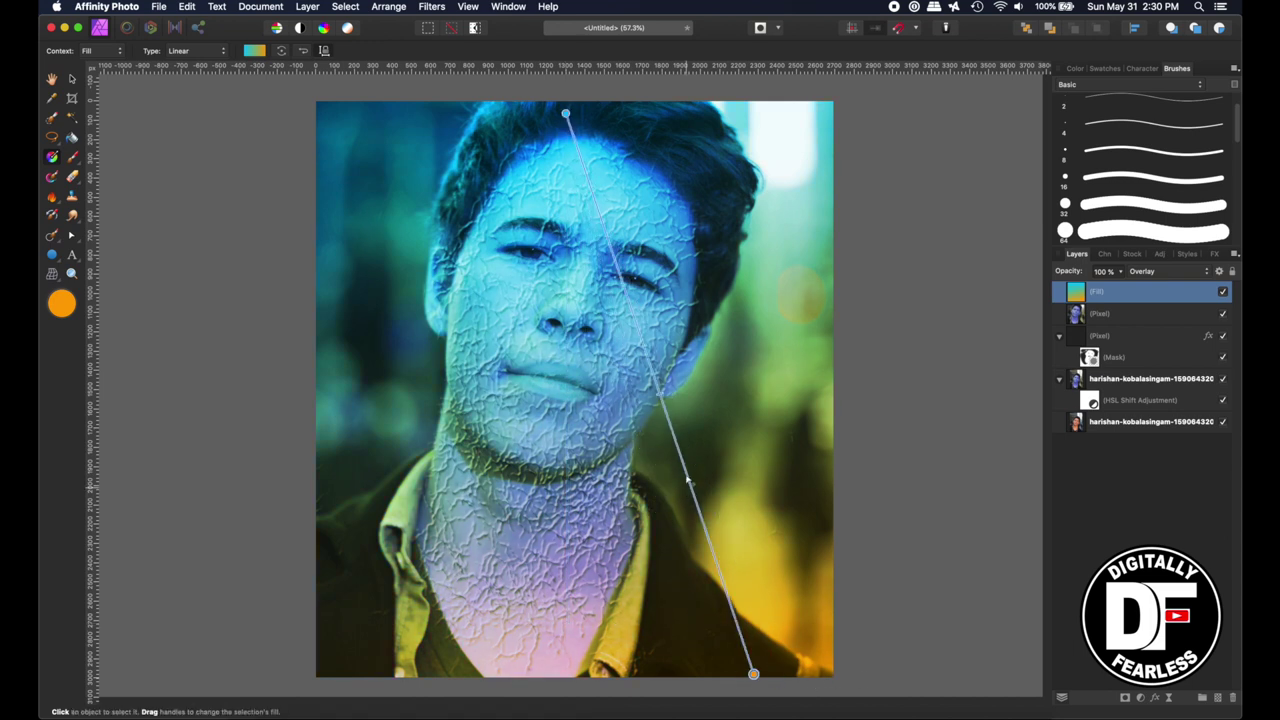
pyautogui.moveTo(566, 113); pyautogui.dragTo(330, 430)
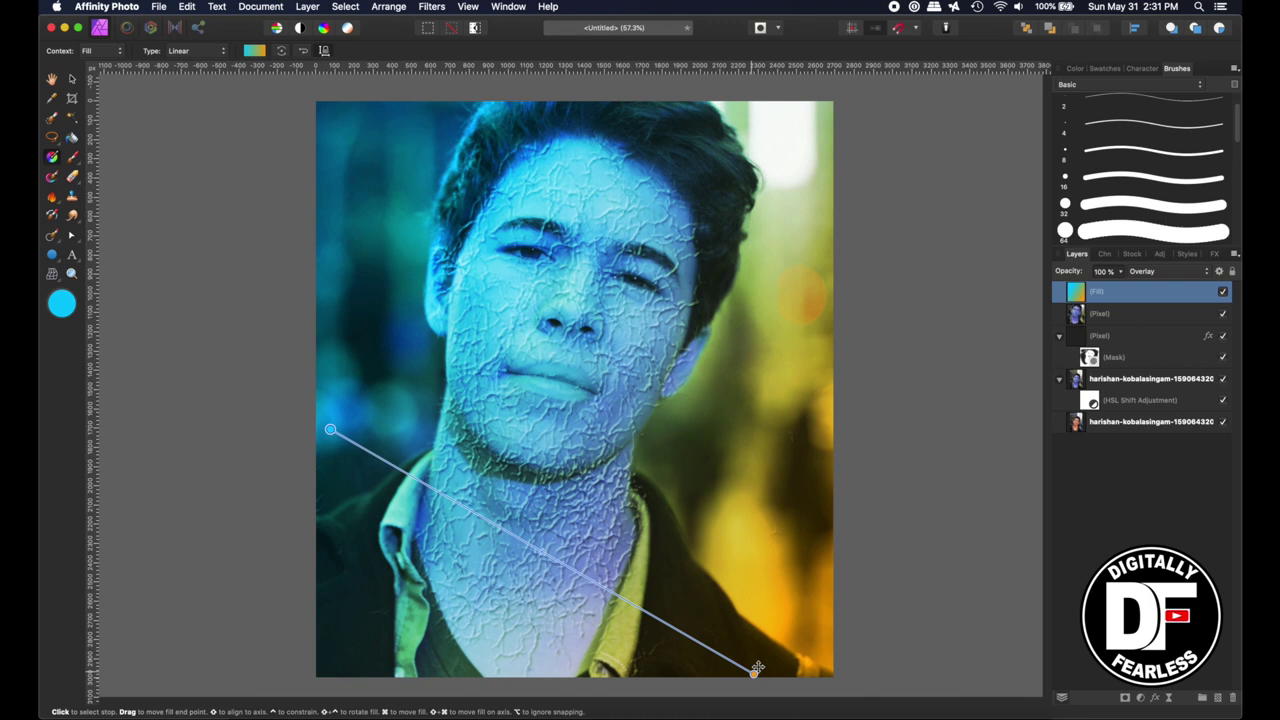
pyautogui.moveTo(753, 673); pyautogui.dragTo(945, 360)
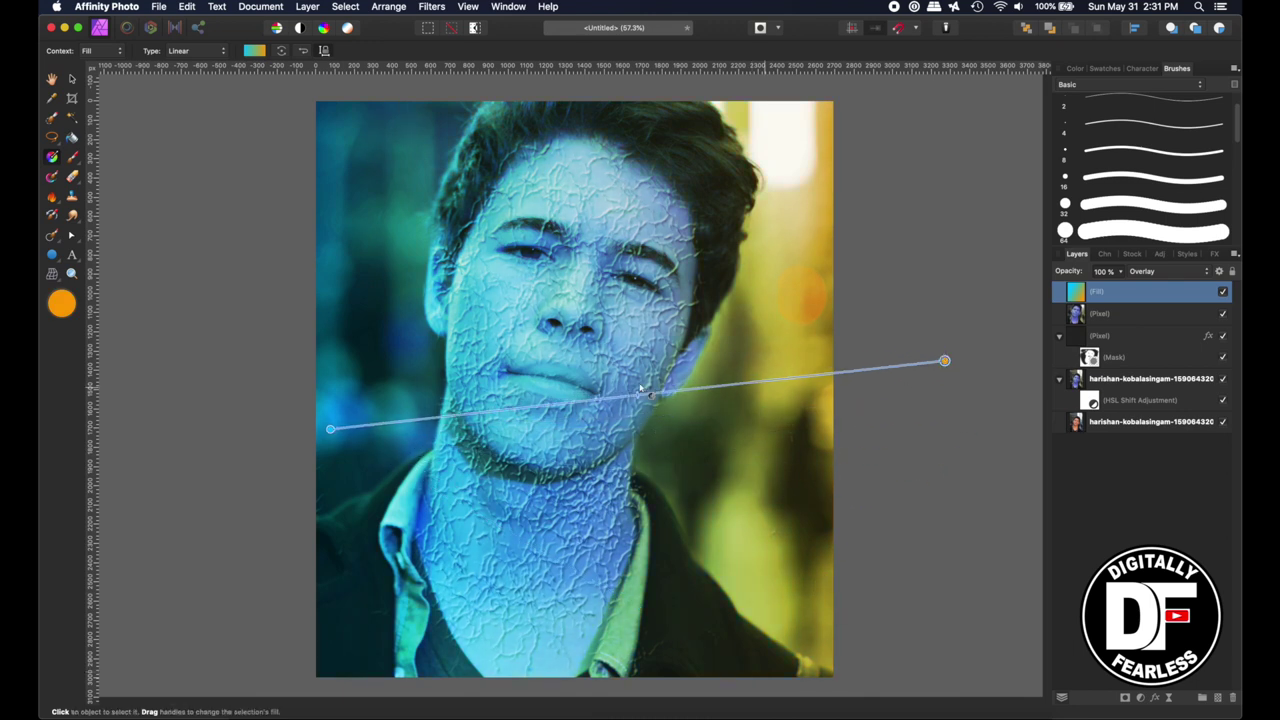
pyautogui.moveTo(330, 428); pyautogui.dragTo(350, 517)
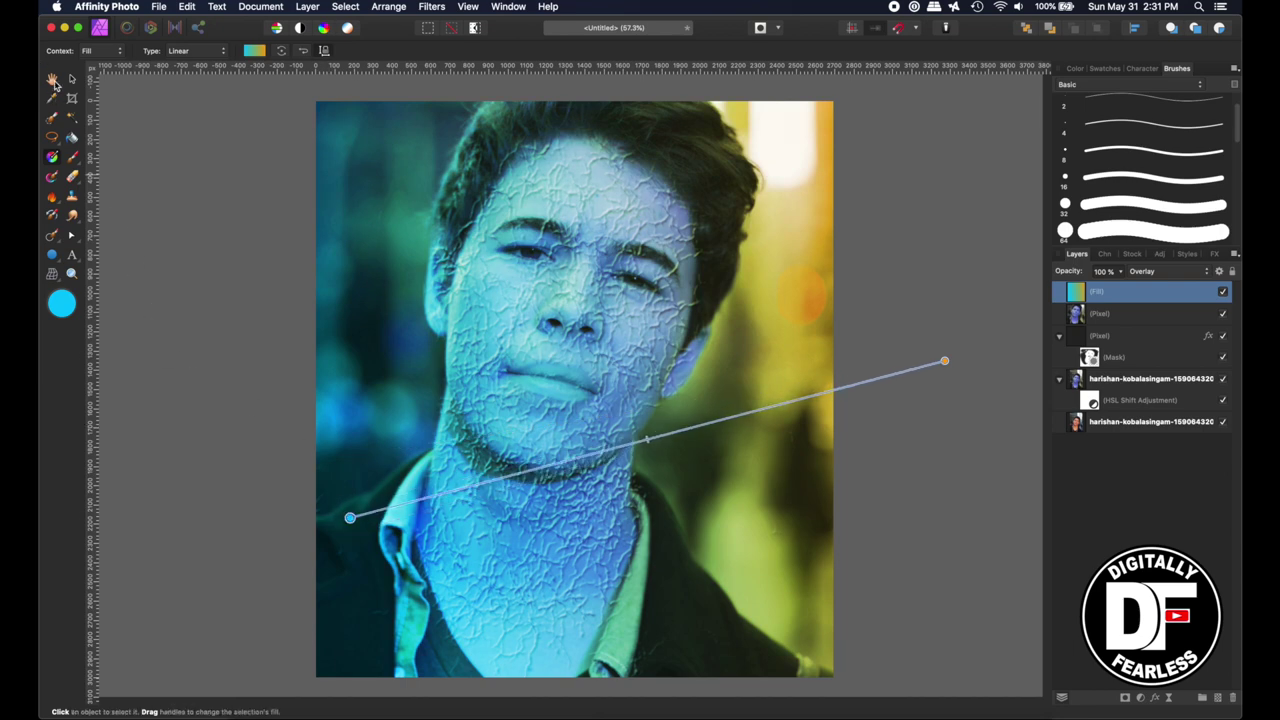
pyautogui.click(53, 80)
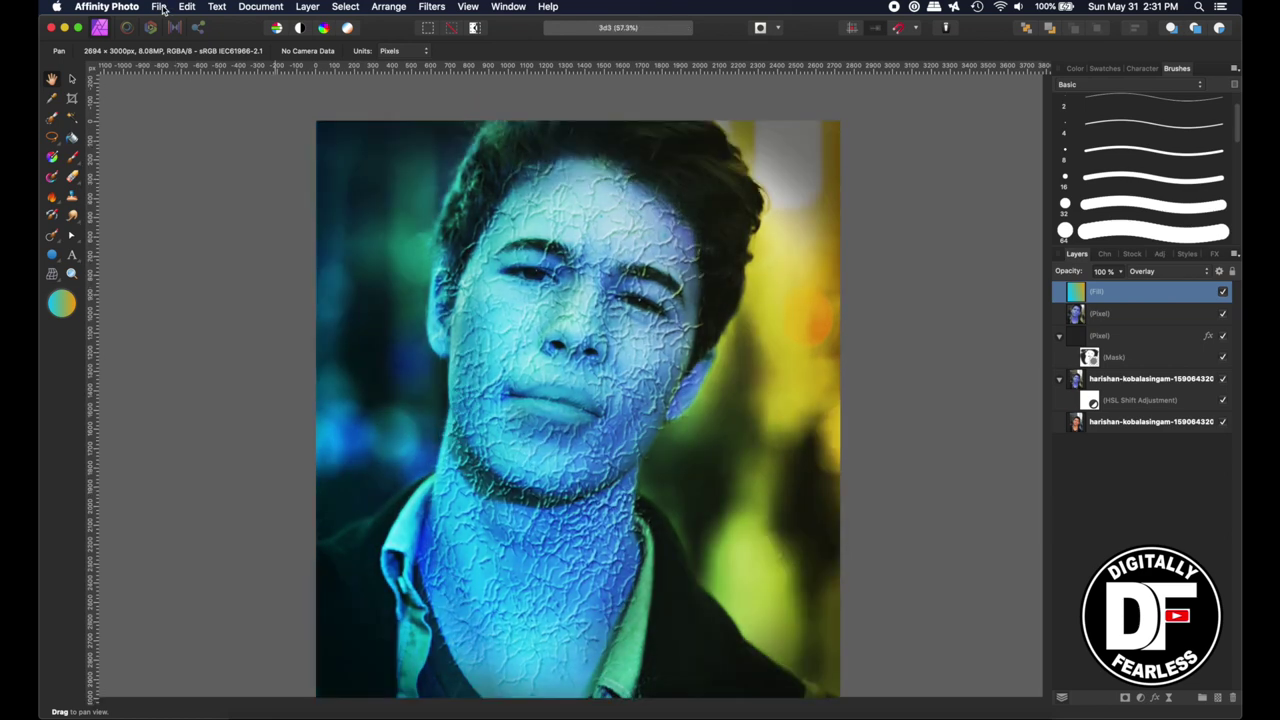
# Open 3DTexture.afphoto from the 3DTexture folder
pyautogui.click(158, 6)
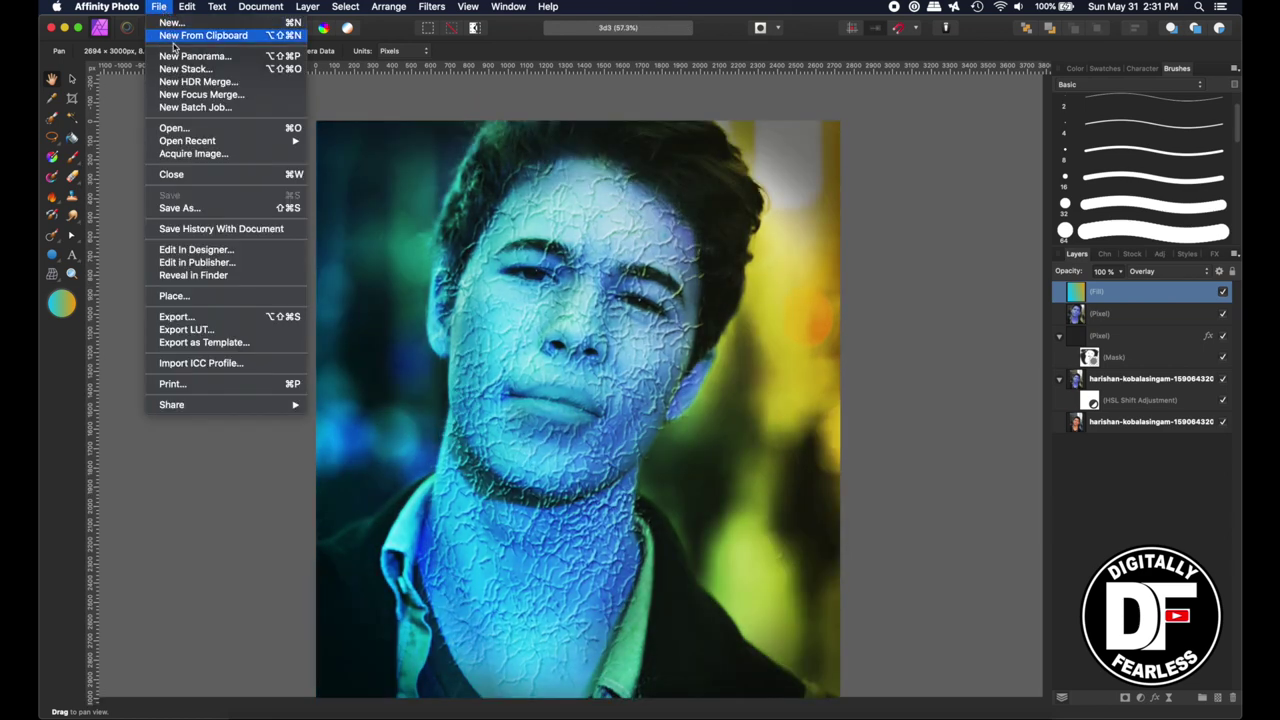
pyautogui.click(191, 128)
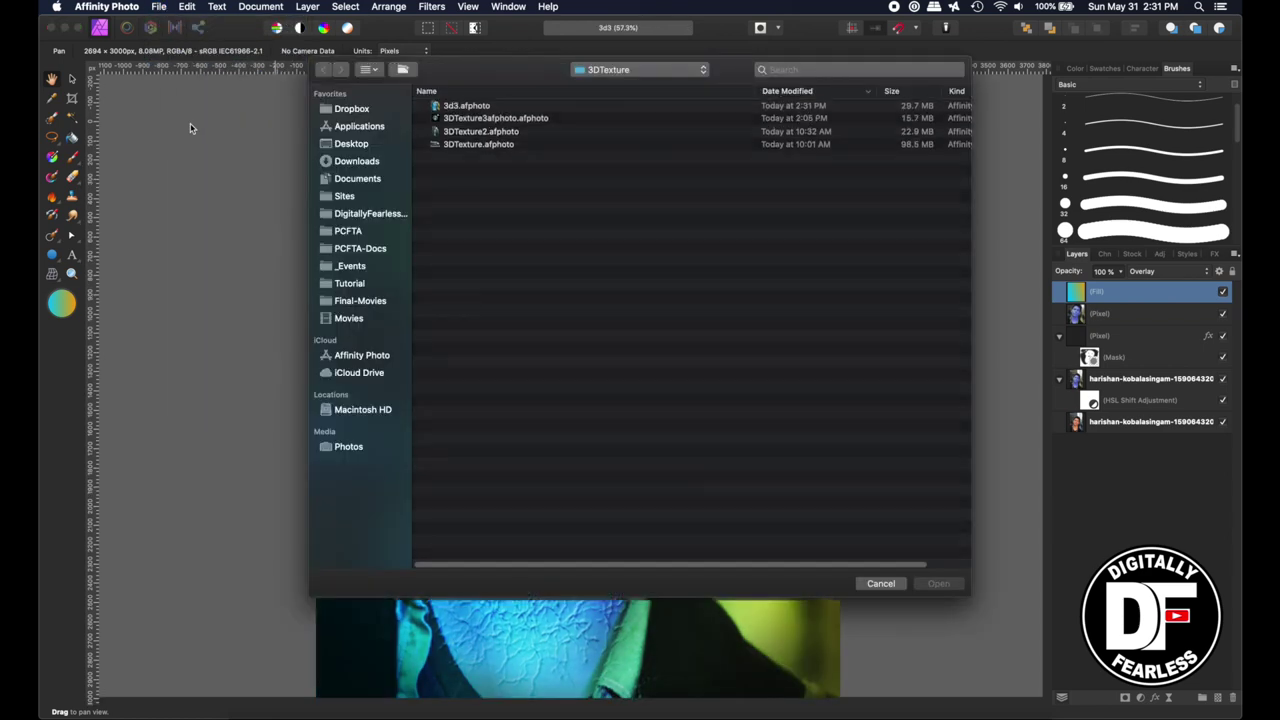
pyautogui.click(448, 136)
pyautogui.click(443, 147)
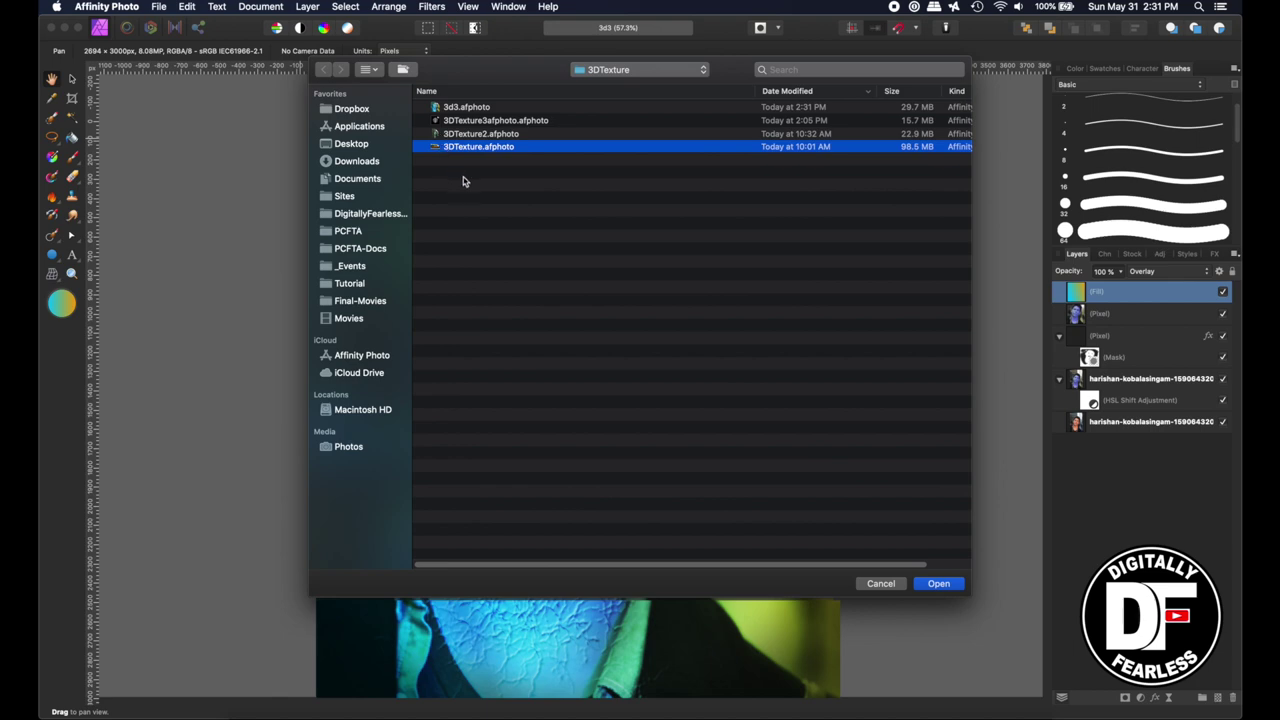
pyautogui.click(929, 584)
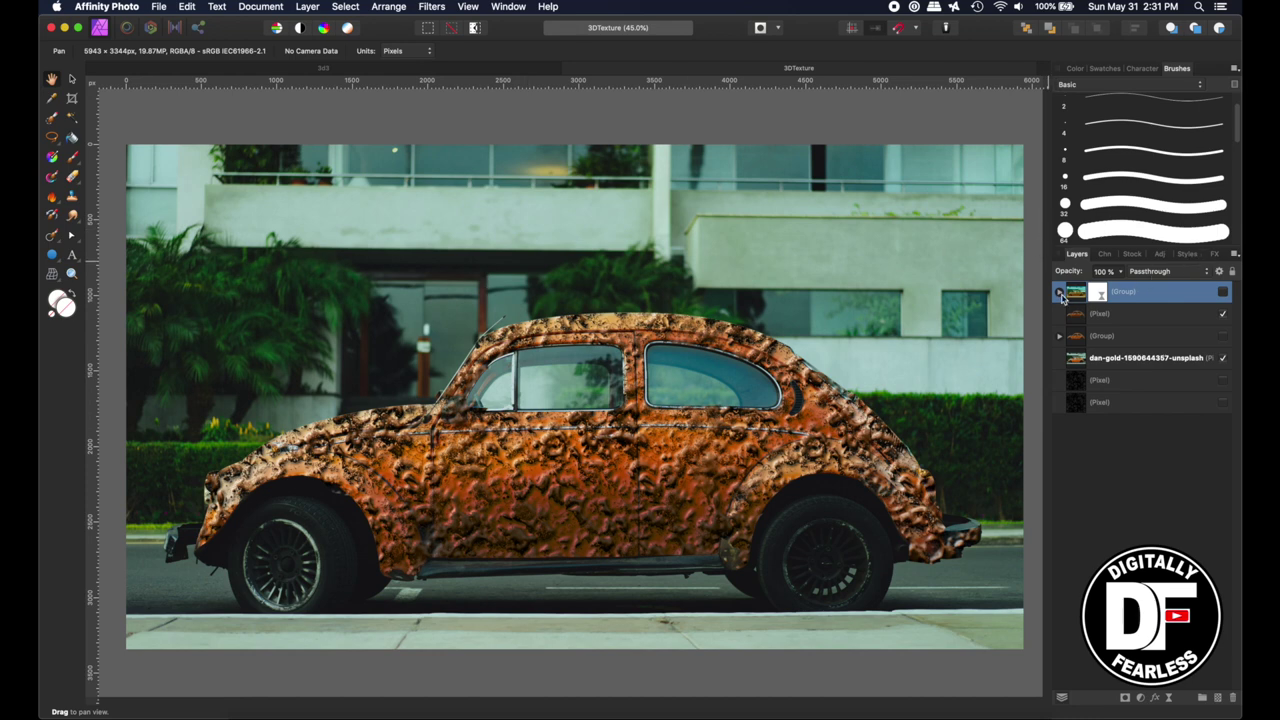
# Toggle the teal colour-grade group and rust texture layer, and expand the car's texture group
pyautogui.click(1223, 292)
pyautogui.click(1223, 292)
pyautogui.click(1223, 292)
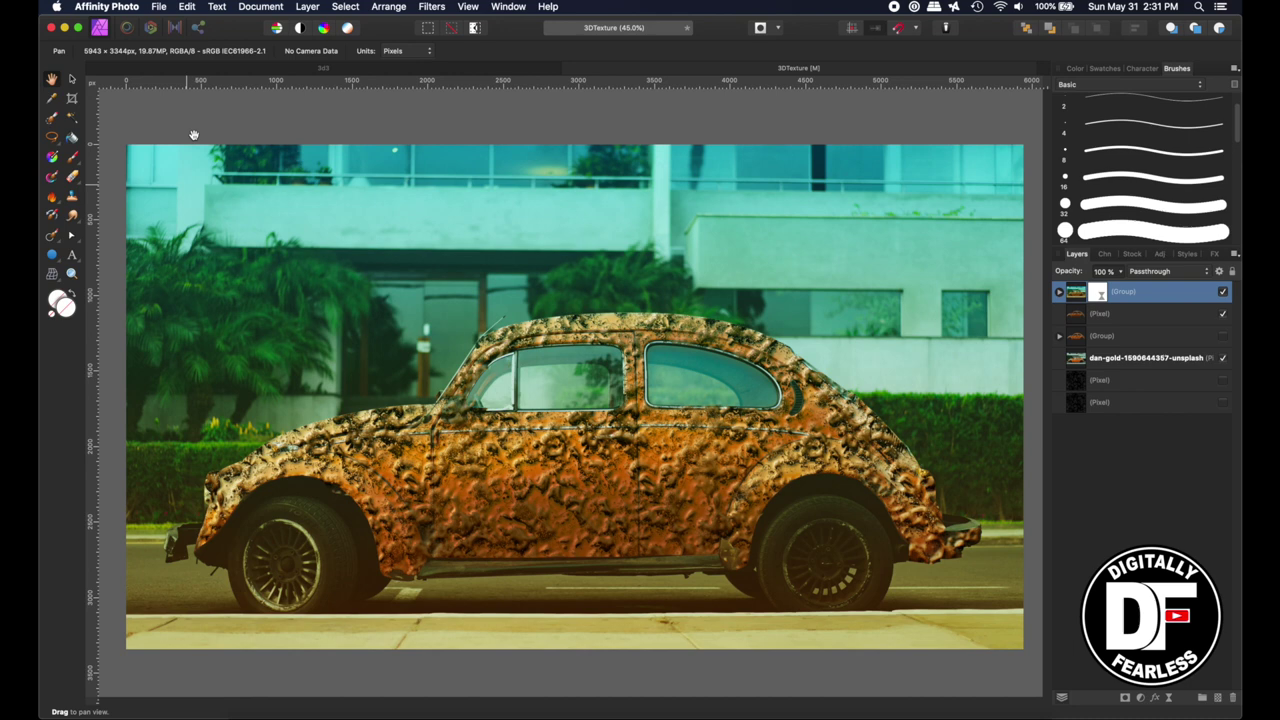
pyautogui.click(1223, 292)
pyautogui.click(1222, 314)
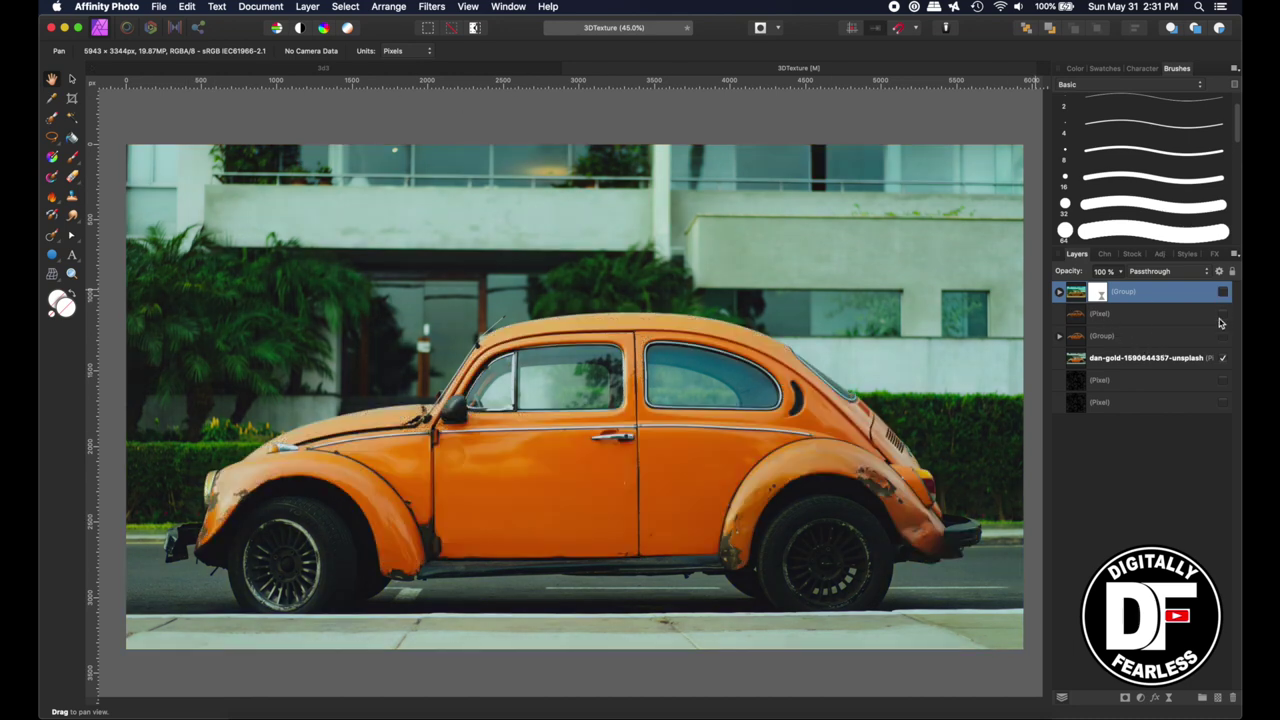
pyautogui.click(1060, 336)
pyautogui.click(1060, 340)
pyautogui.click(1063, 338)
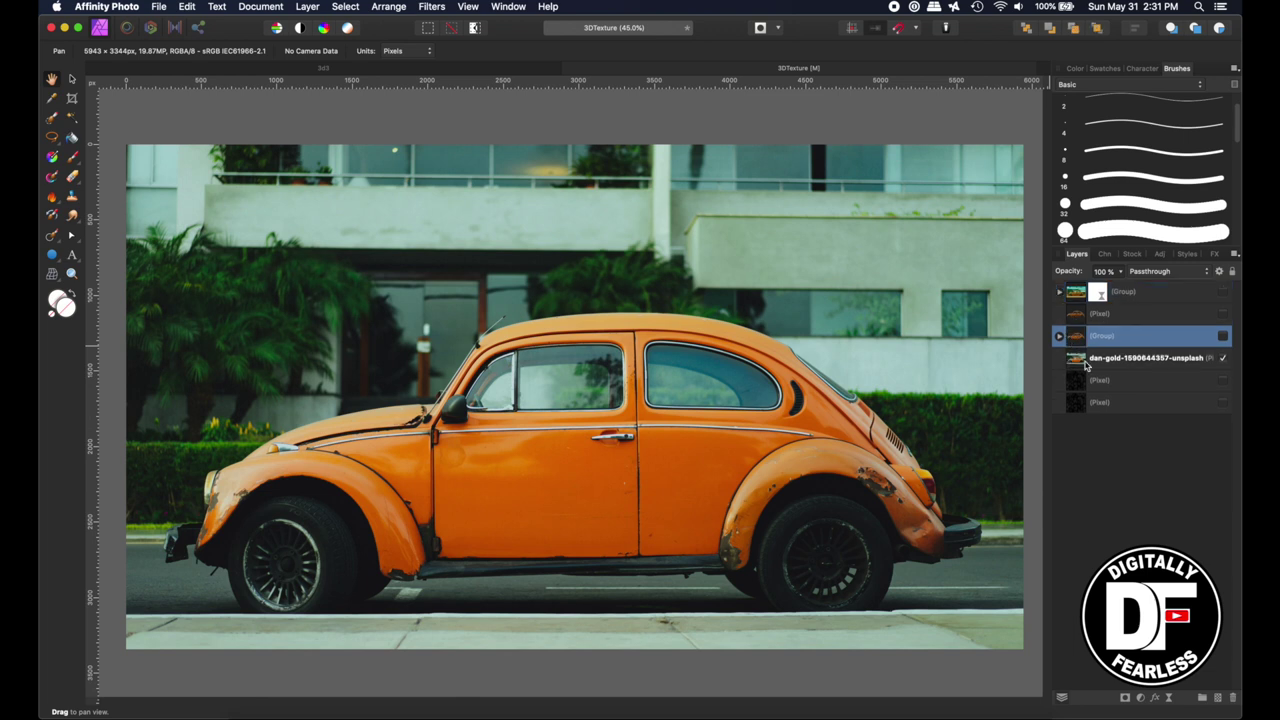
pyautogui.click(1060, 337)
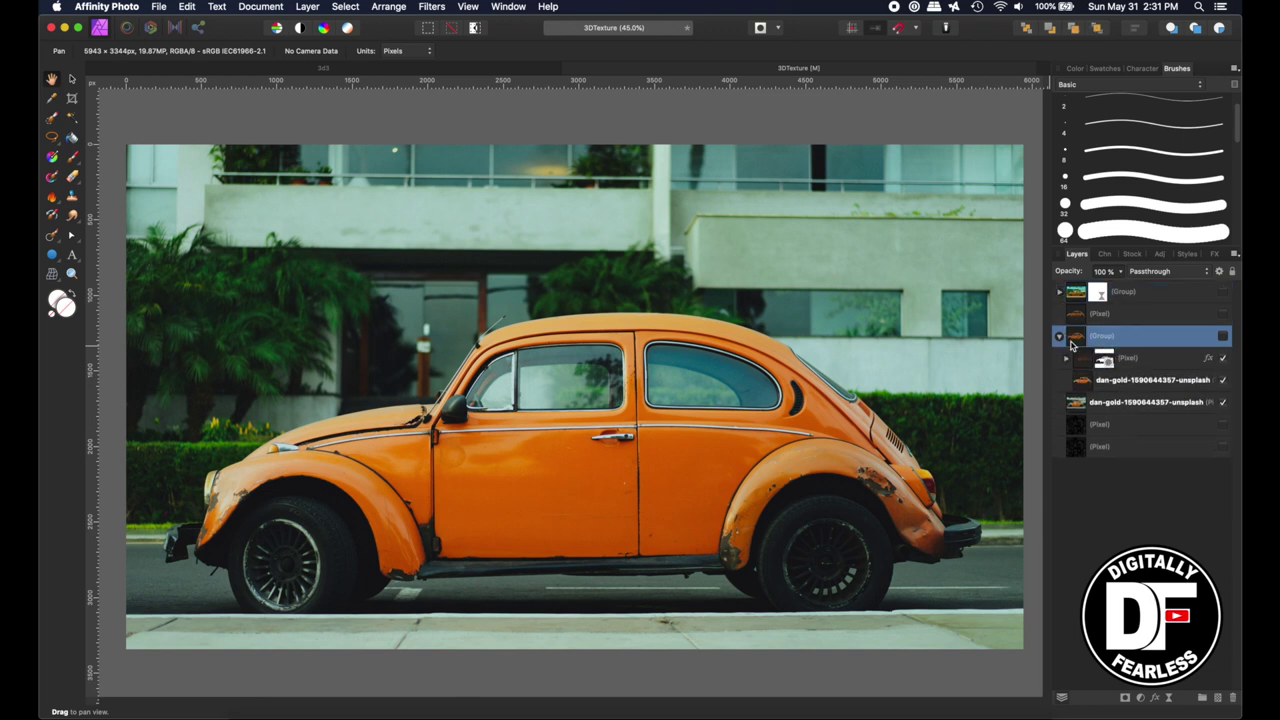
# Compare the texture with and without the car photo, then restore the shading and colour grade
pyautogui.click(1221, 381)
pyautogui.click(1180, 358)
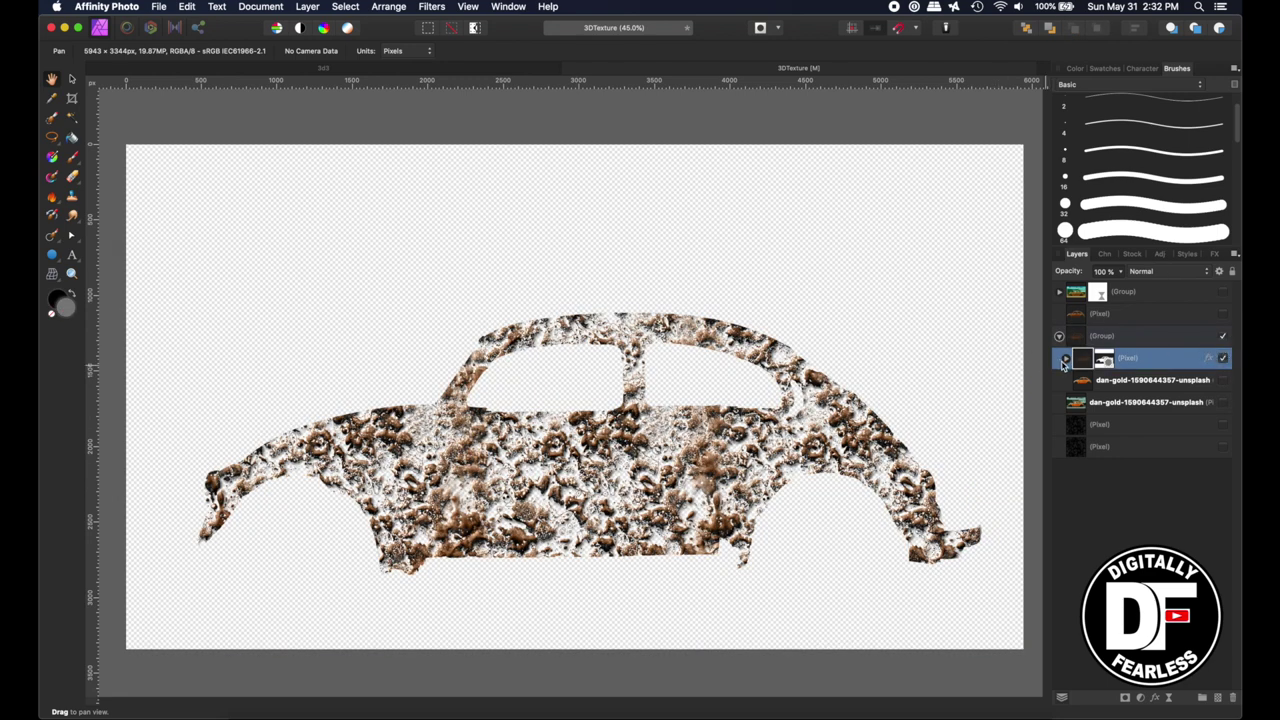
pyautogui.click(1222, 381)
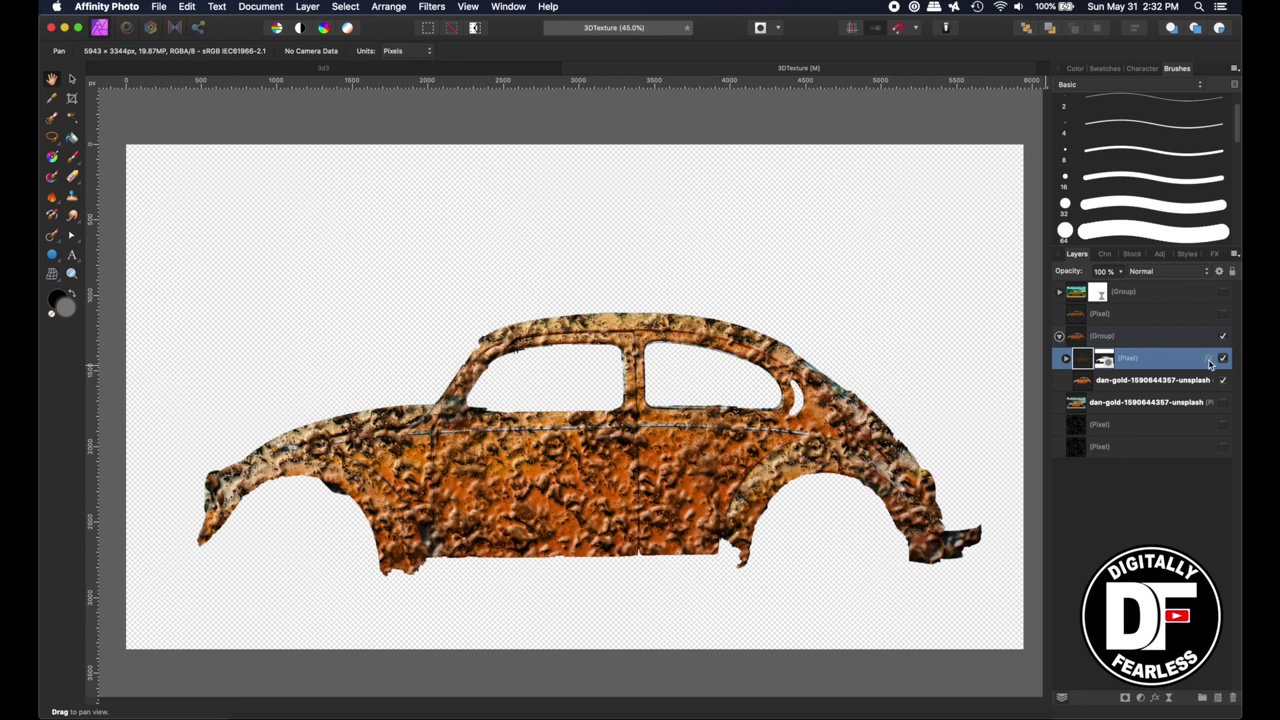
pyautogui.click(1222, 316)
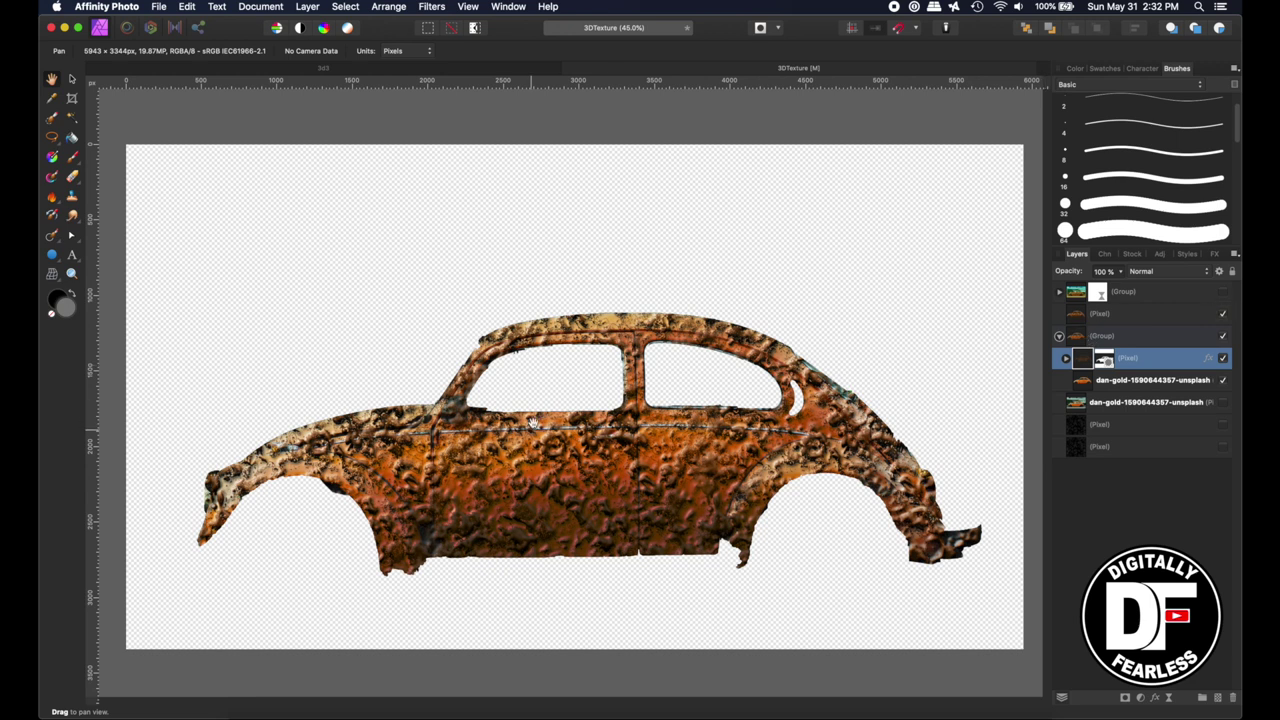
pyautogui.click(1223, 293)
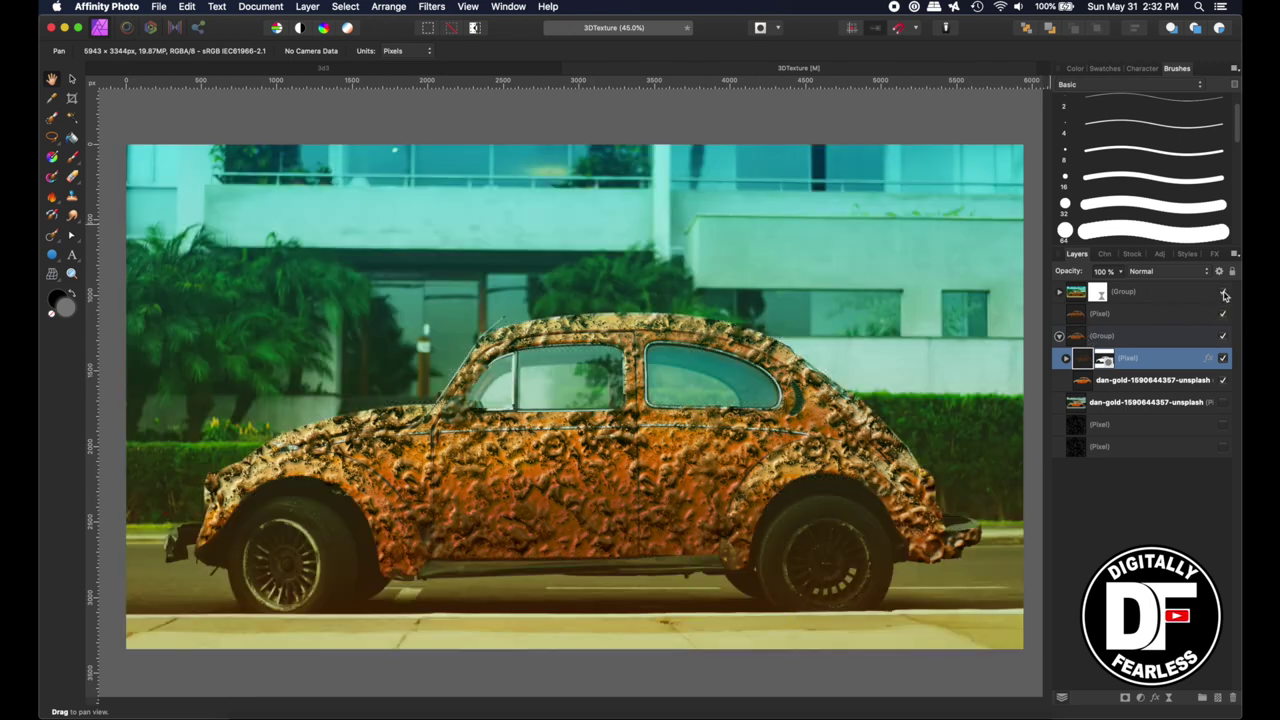
pyautogui.click(1060, 293)
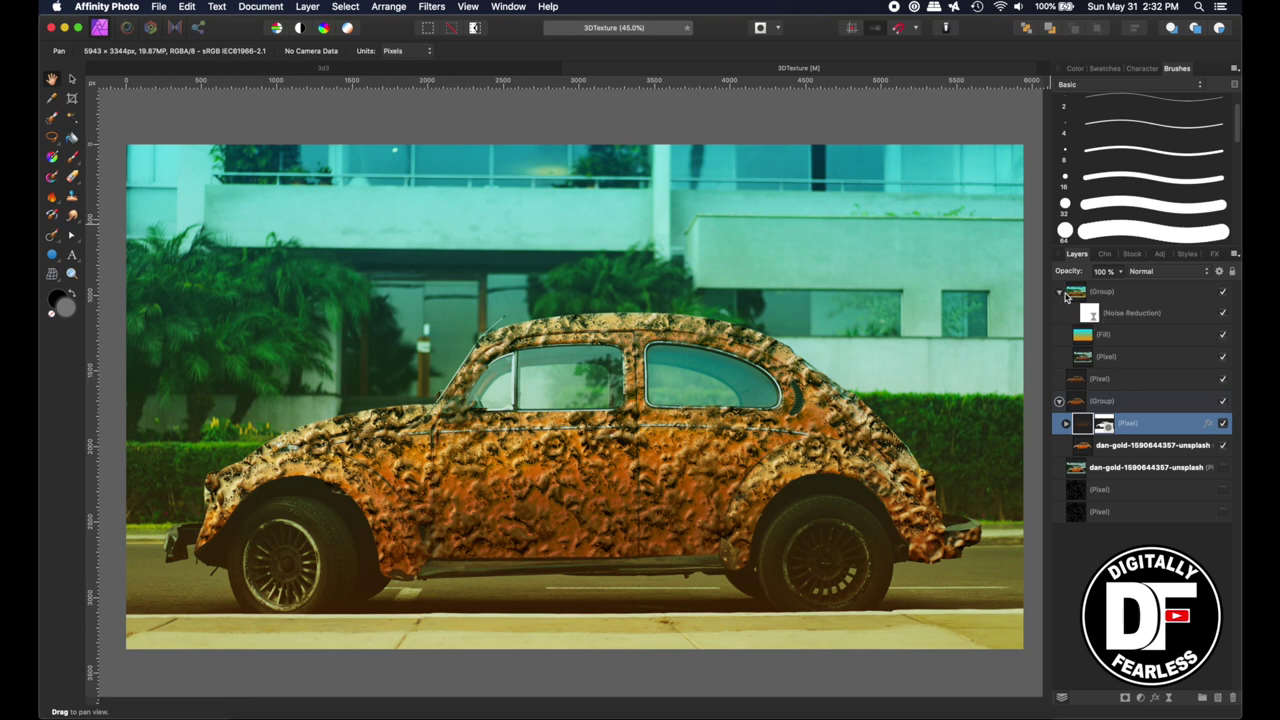
pyautogui.click(1060, 293)
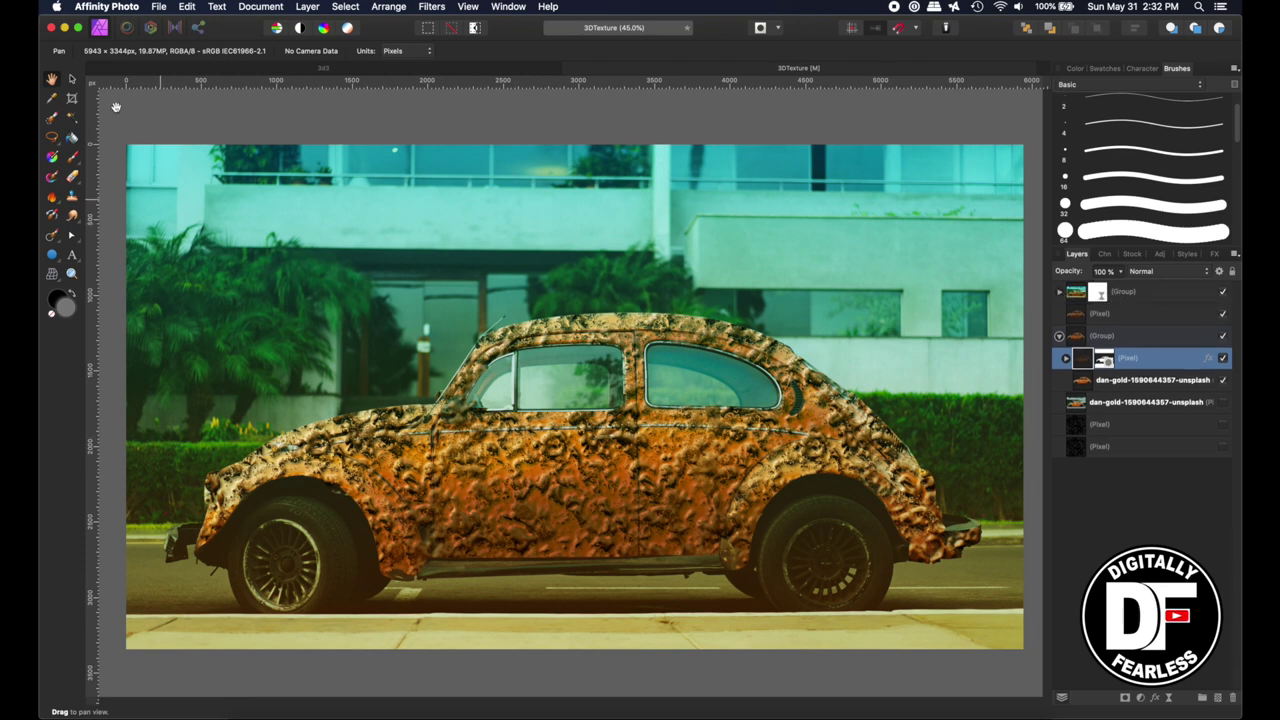
pyautogui.rightClick(408, 372)
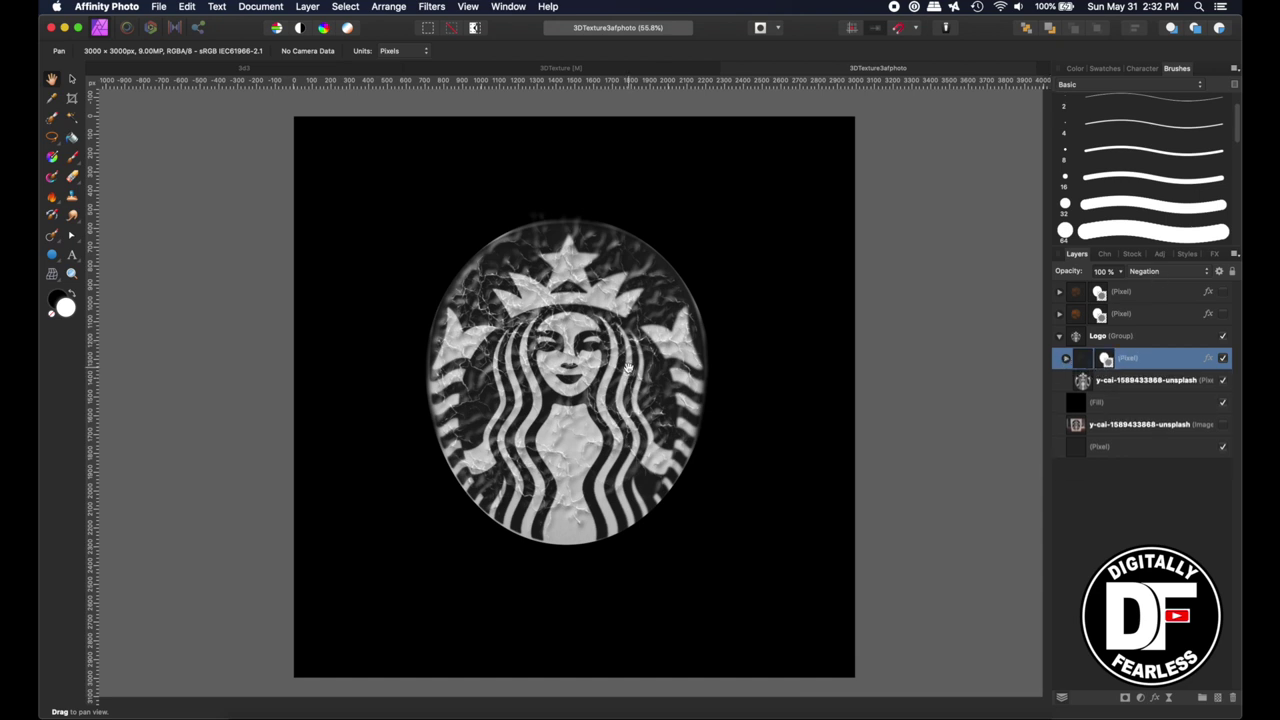
# Hide the siren logo image and show the orange glowing crackle layers on black
pyautogui.click(1223, 359)
pyautogui.click(1223, 359)
pyautogui.click(1222, 381)
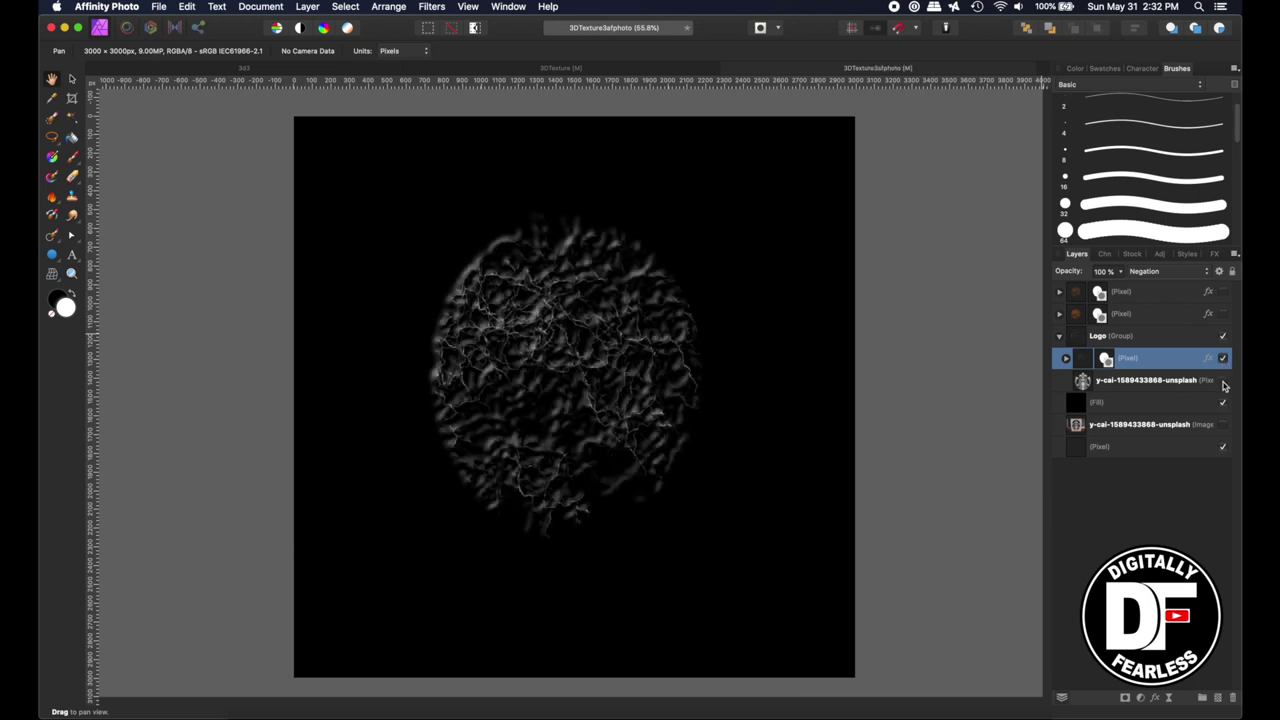
pyautogui.click(1061, 314)
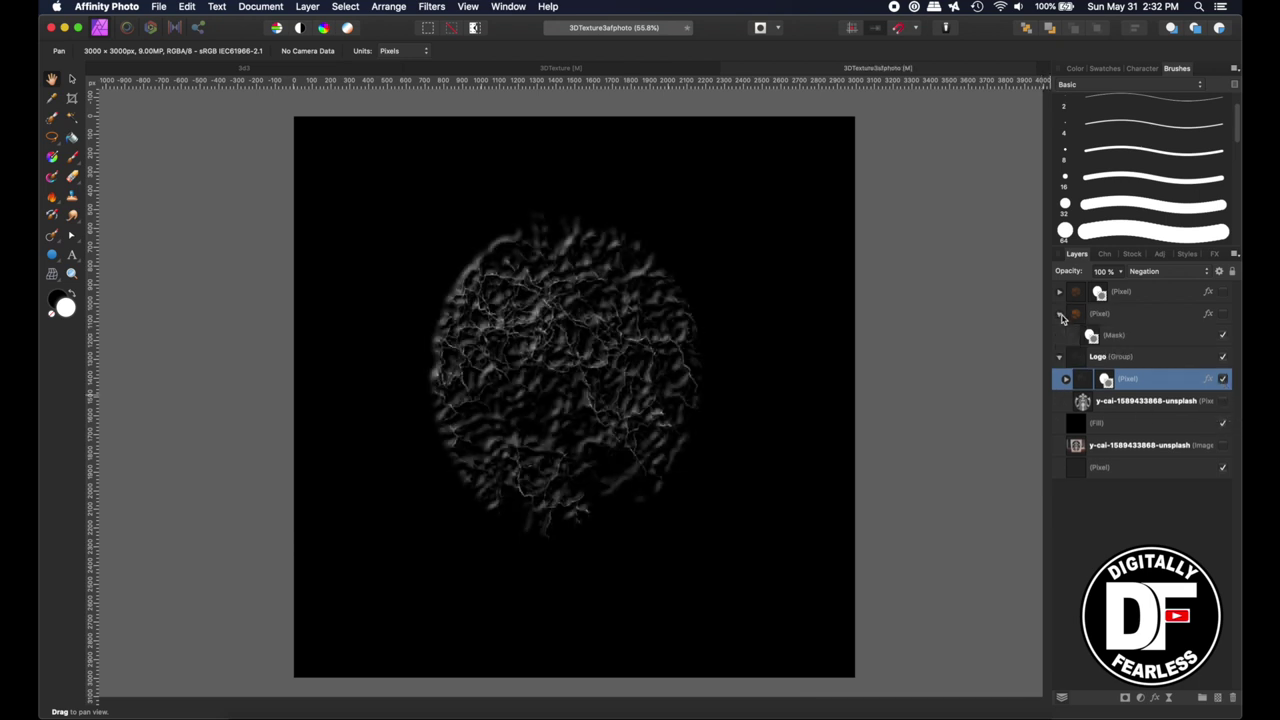
pyautogui.click(1222, 314)
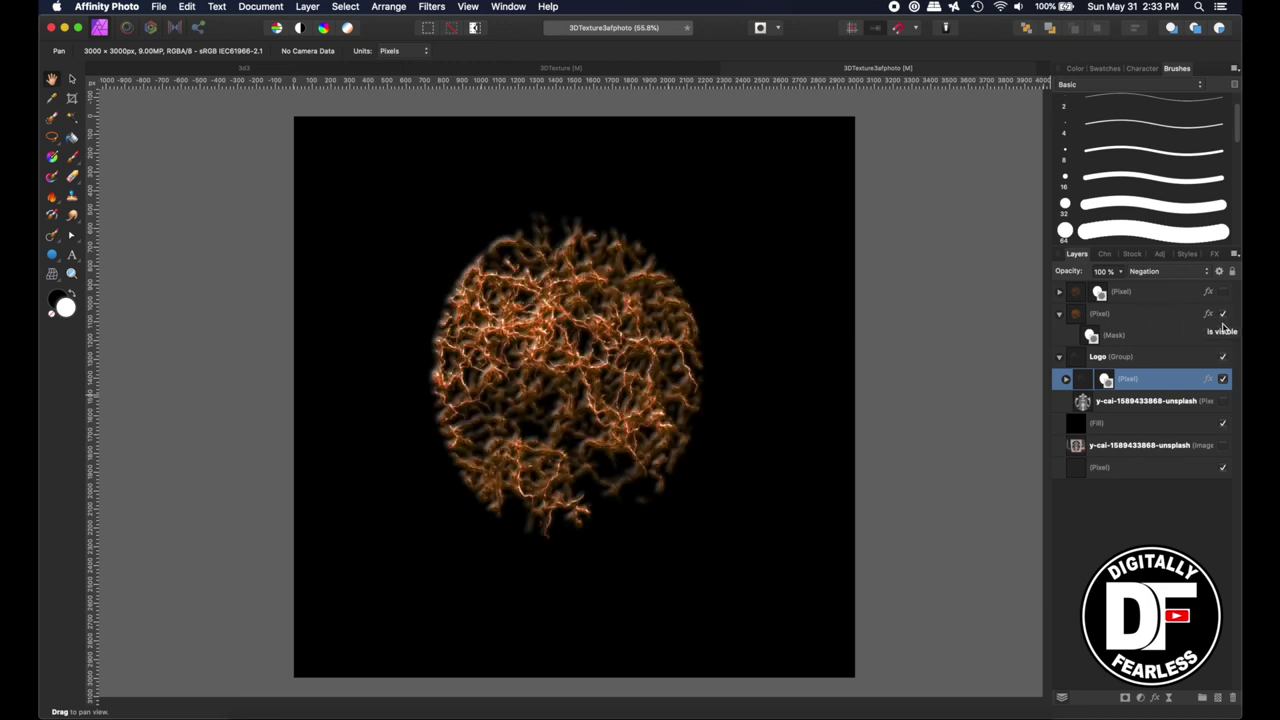
pyautogui.click(1221, 293)
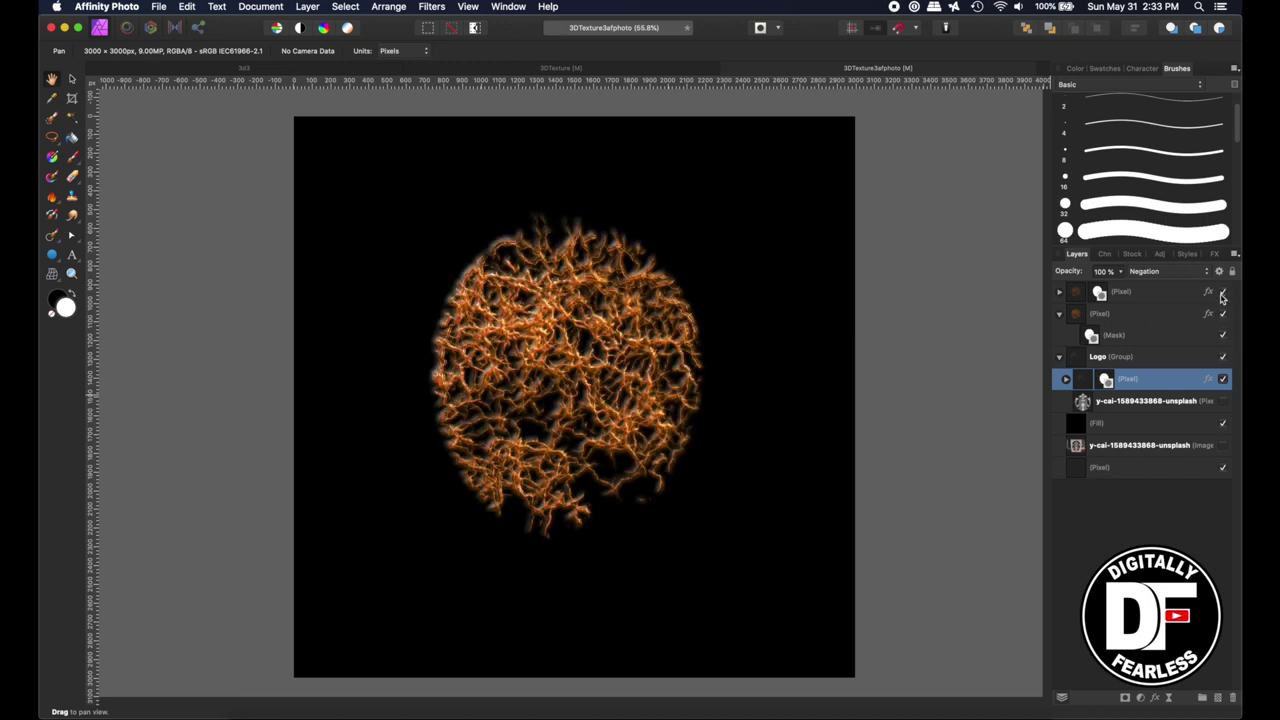
pyautogui.doubleClick(1209, 314)
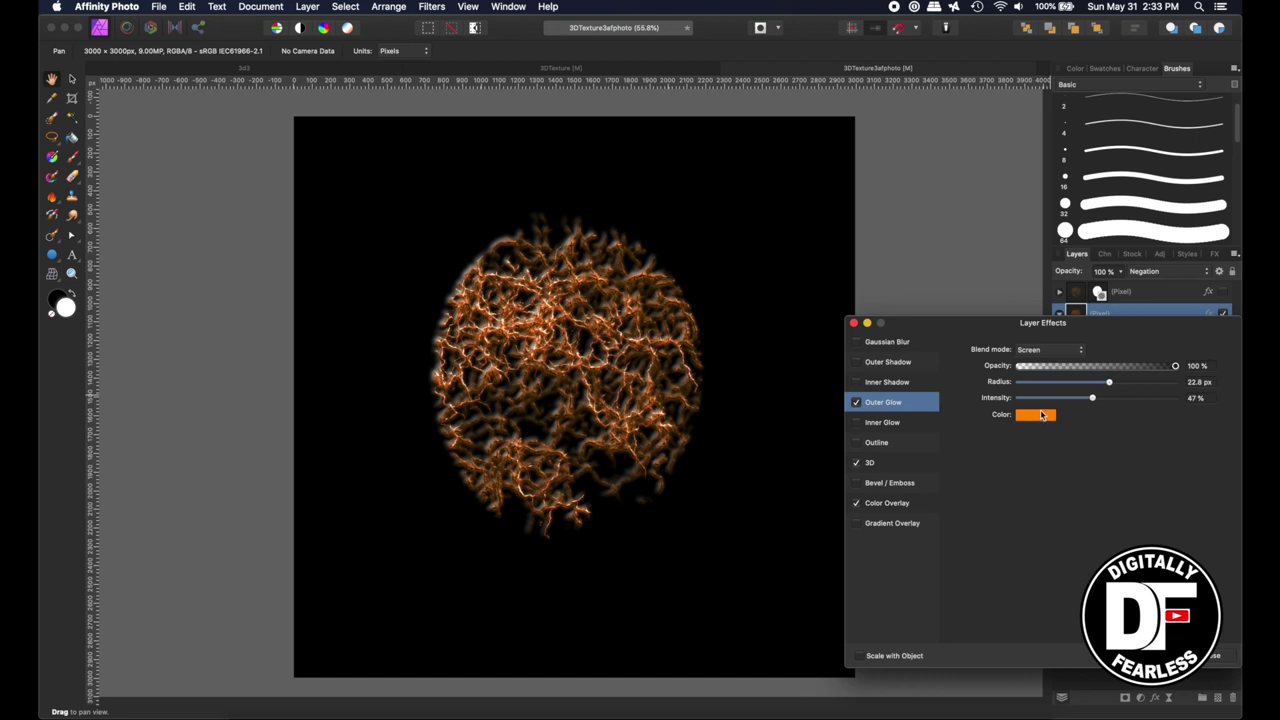
pyautogui.click(876, 505)
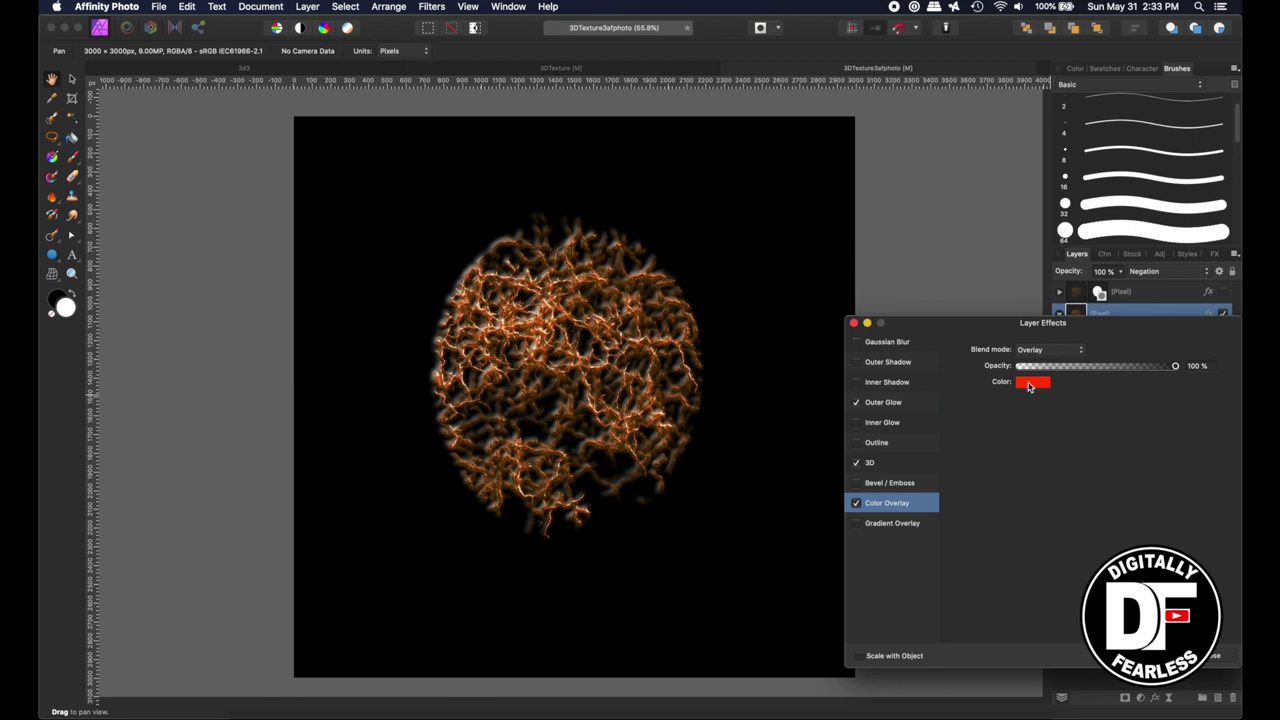
pyautogui.click(885, 405)
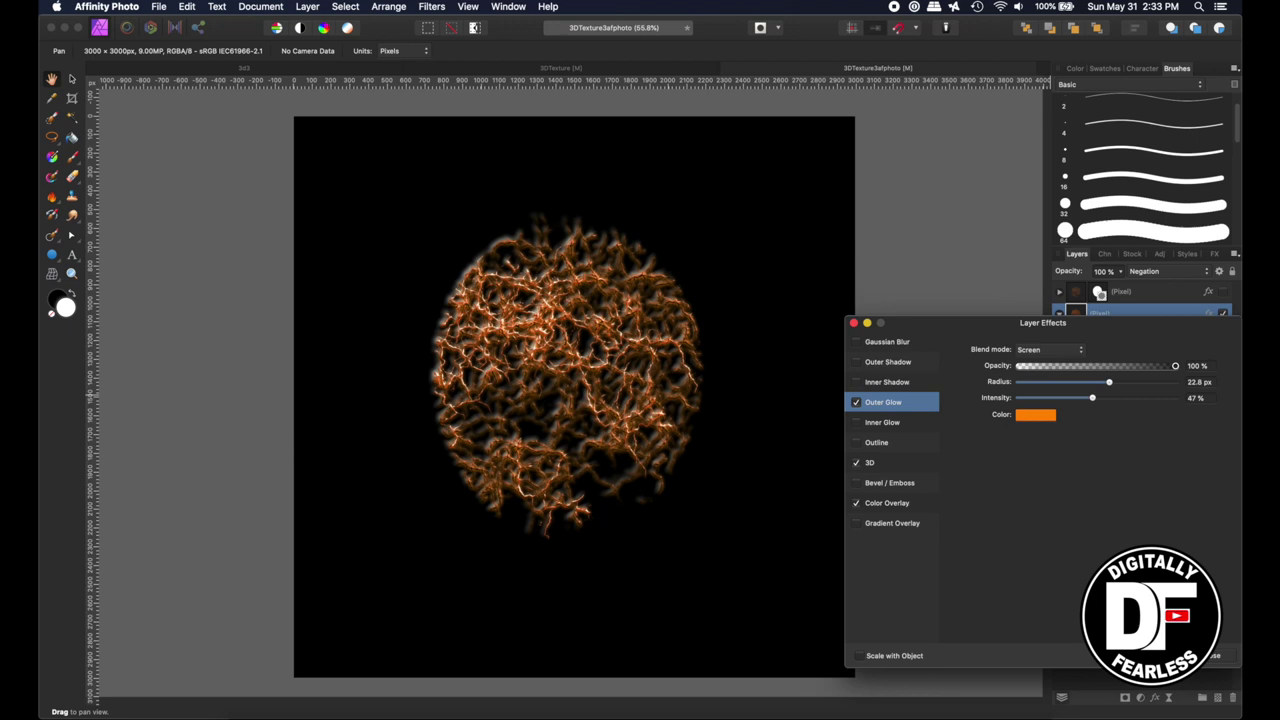
pyautogui.click(1214, 657)
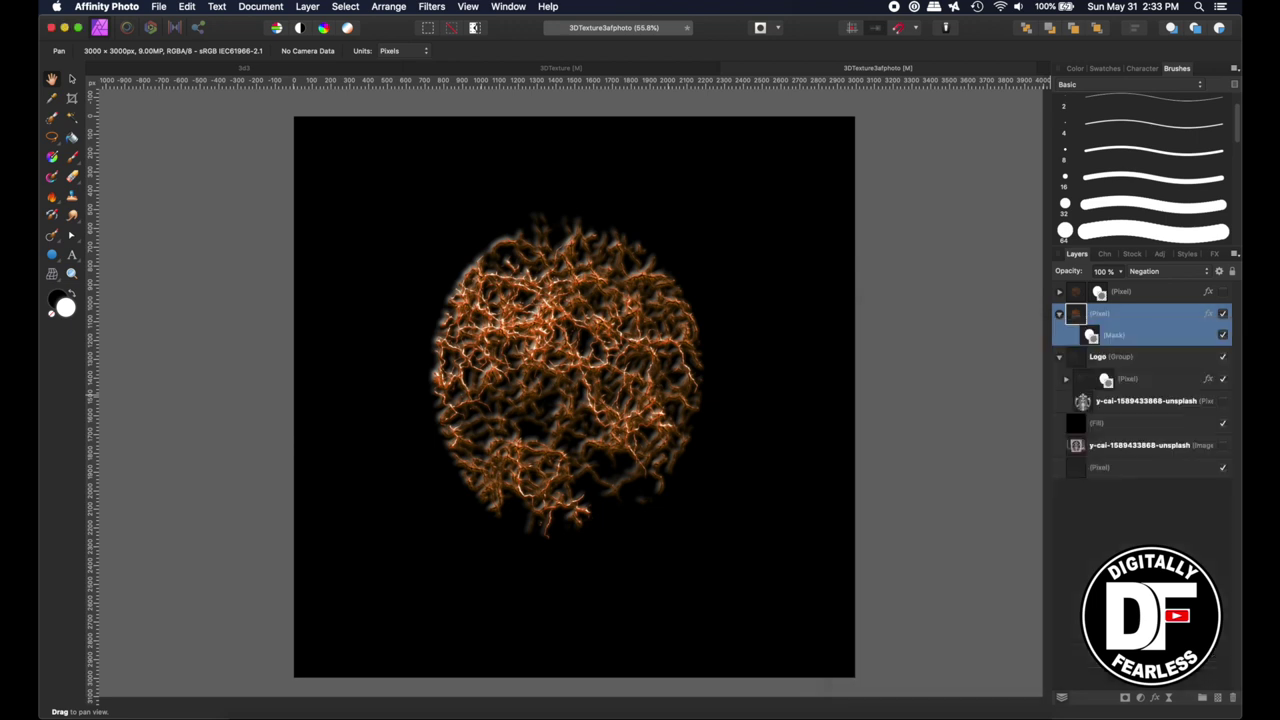
pyautogui.click(1062, 316)
pyautogui.click(1208, 291)
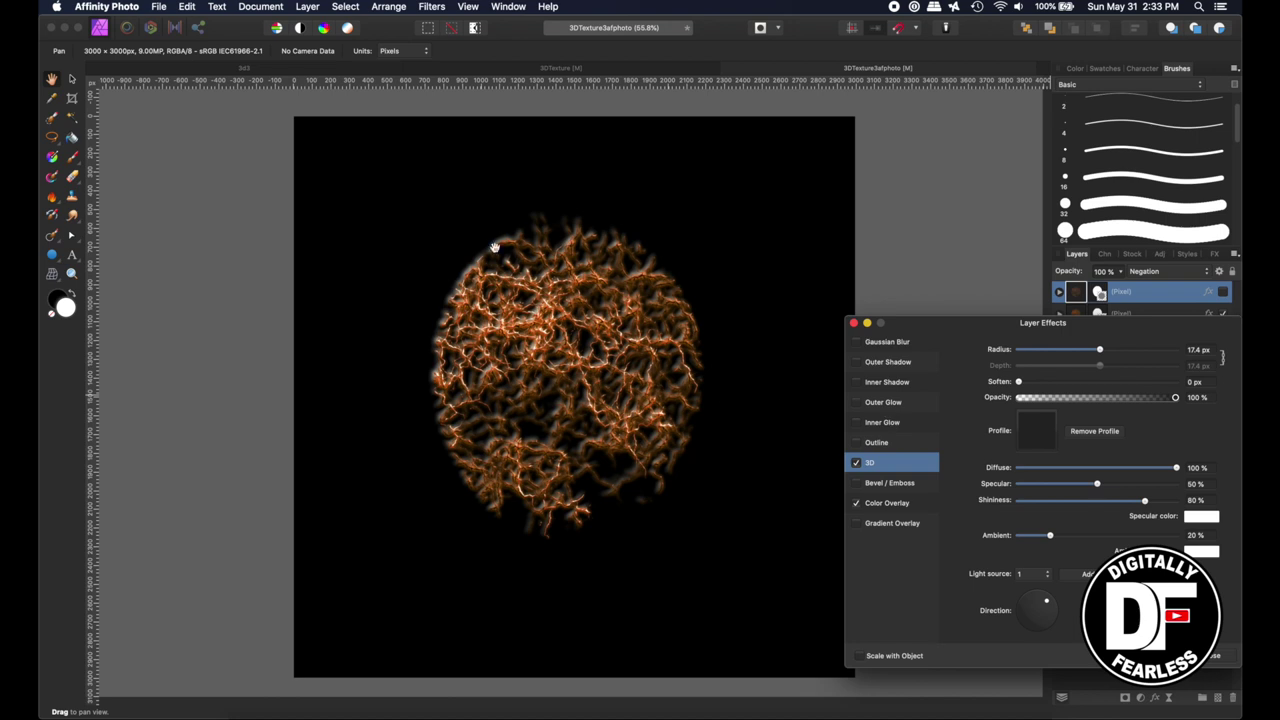
pyautogui.click(853, 323)
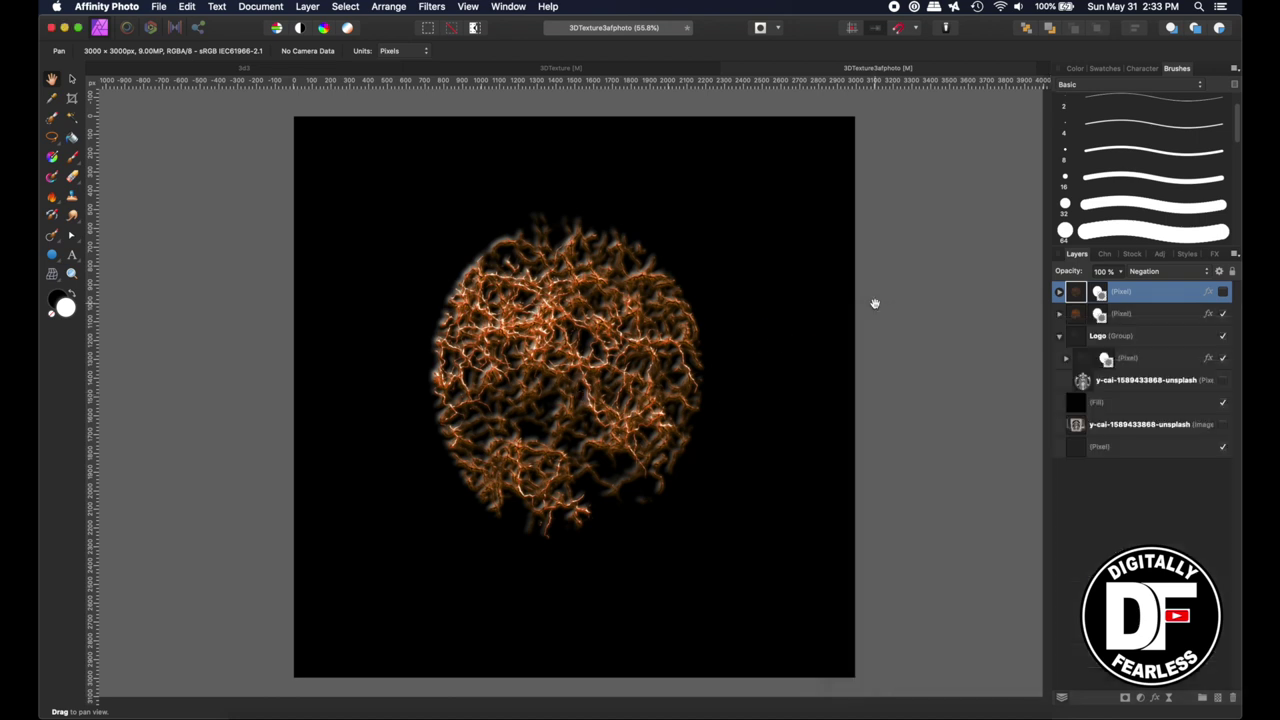